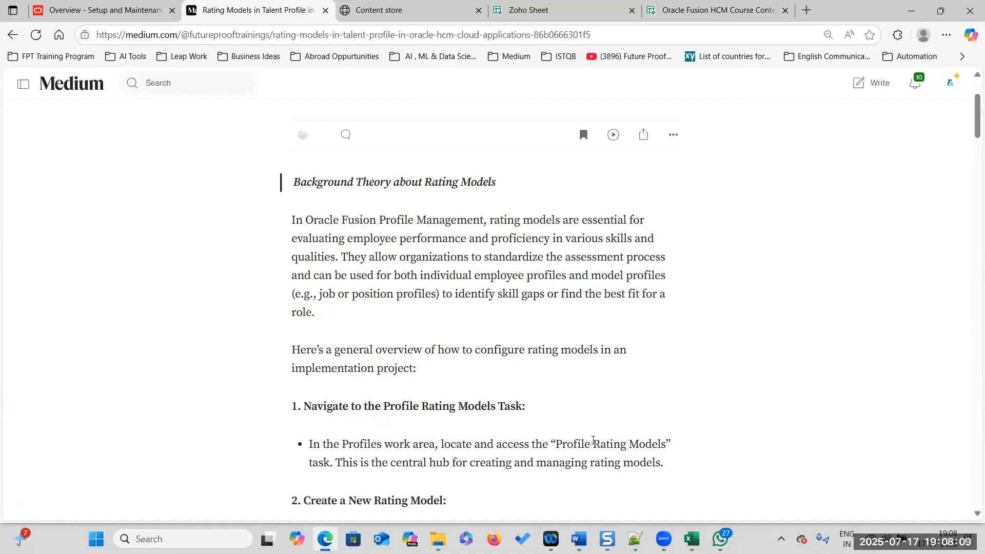
# Step: Read the article's first two configuration sections, on navigating to the Profile Rating Models task and creating a new rating model
pyautogui.moveTo(557, 444); pyautogui.dragTo(666, 444)
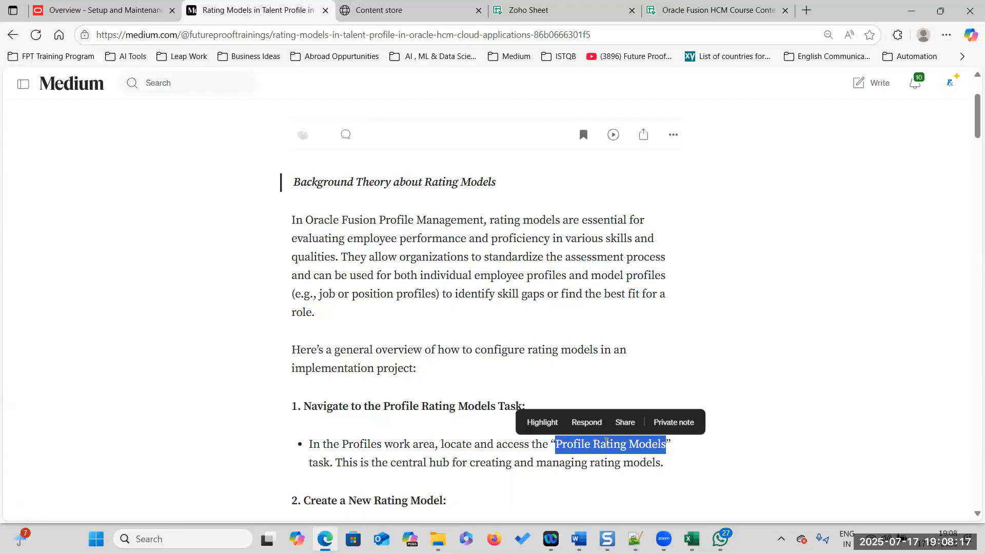
pyautogui.click(607, 443)
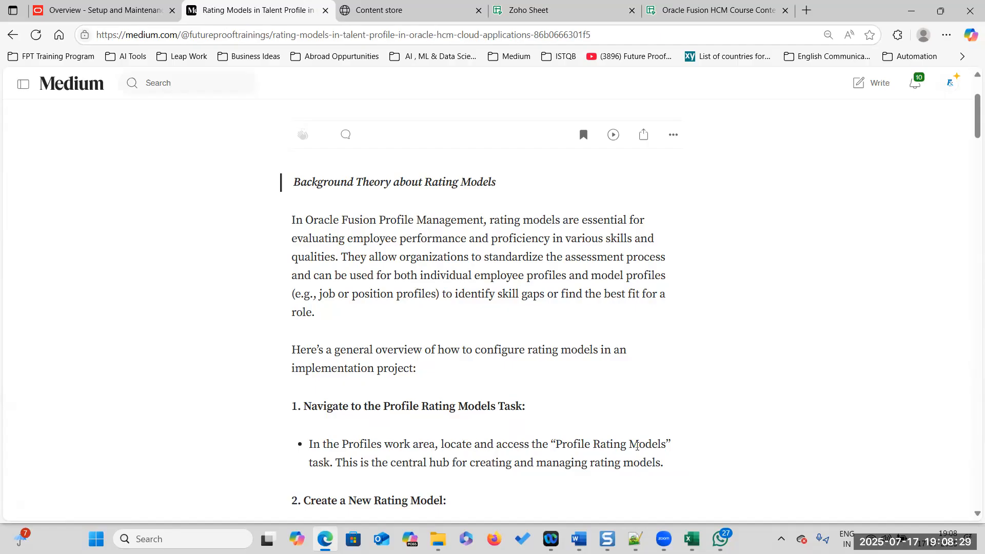
pyautogui.scroll(-1, 637, 446)
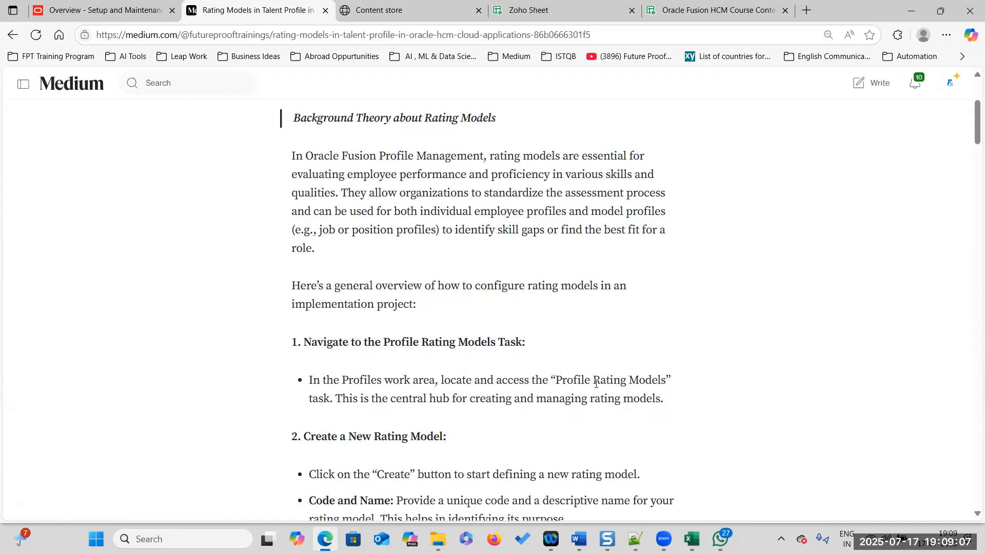
pyautogui.scroll(-2, 596, 384)
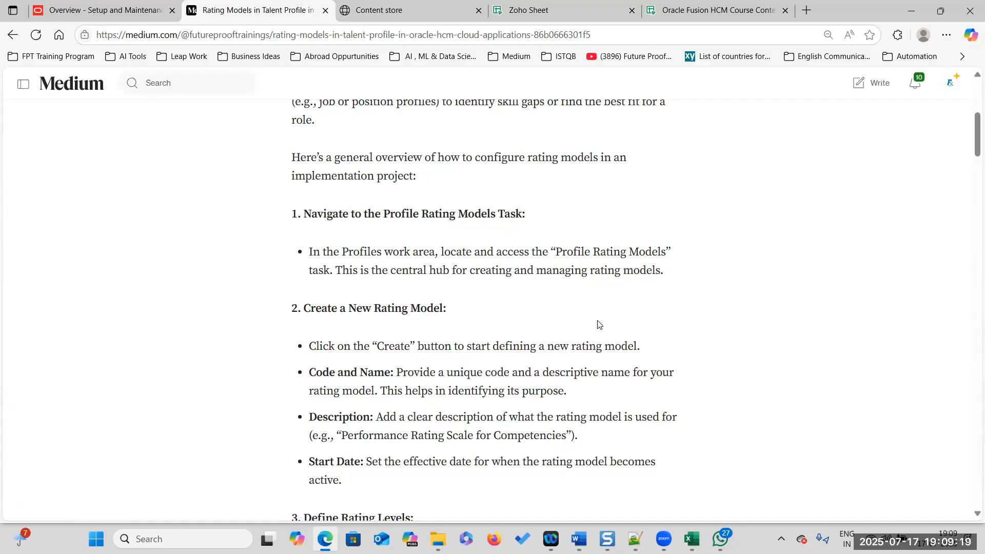
pyautogui.scroll(-3, 700, 308)
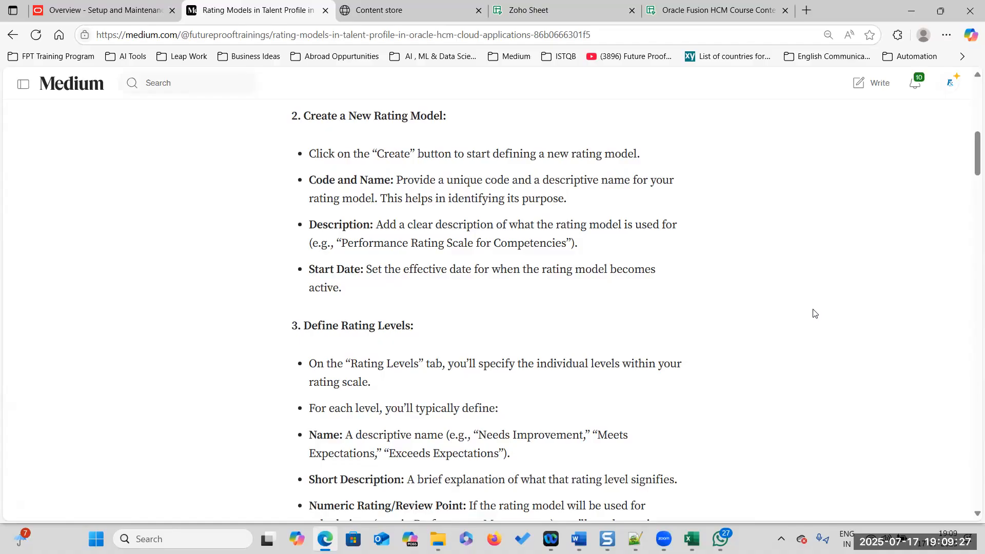
pyautogui.scroll(2, 451, 314)
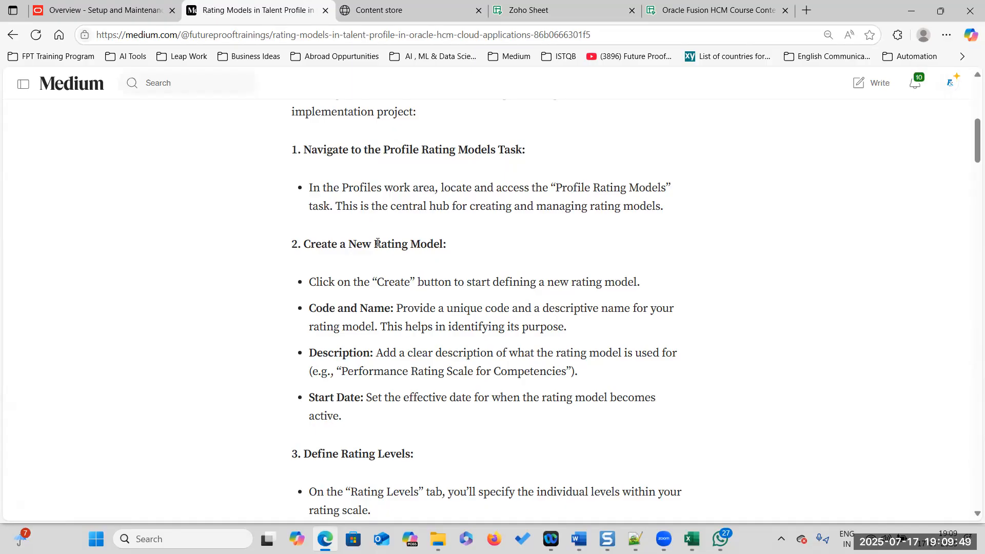
pyautogui.moveTo(373, 244); pyautogui.dragTo(465, 267)
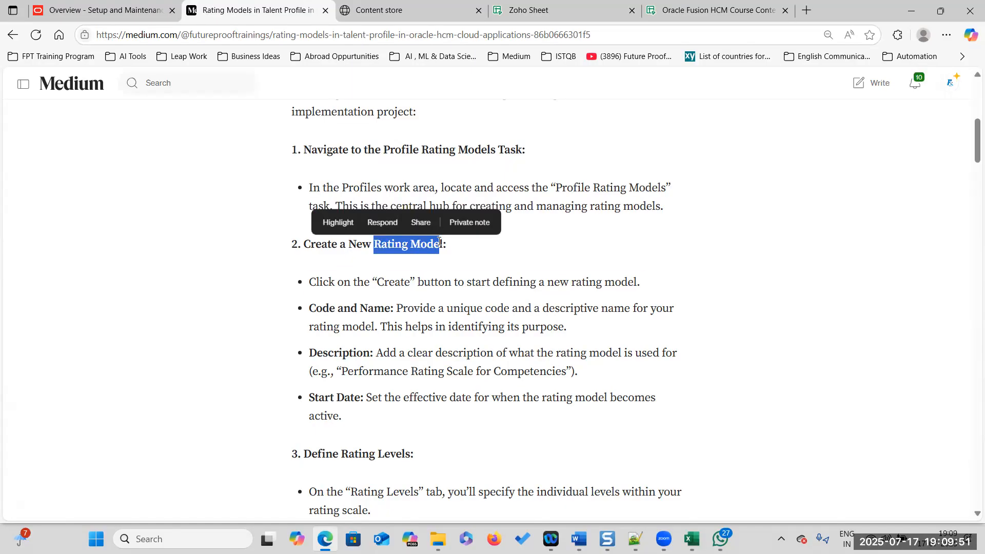
pyautogui.click(464, 268)
pyautogui.moveTo(304, 149); pyautogui.dragTo(471, 281)
pyautogui.moveTo(492, 245); pyautogui.dragTo(303, 245)
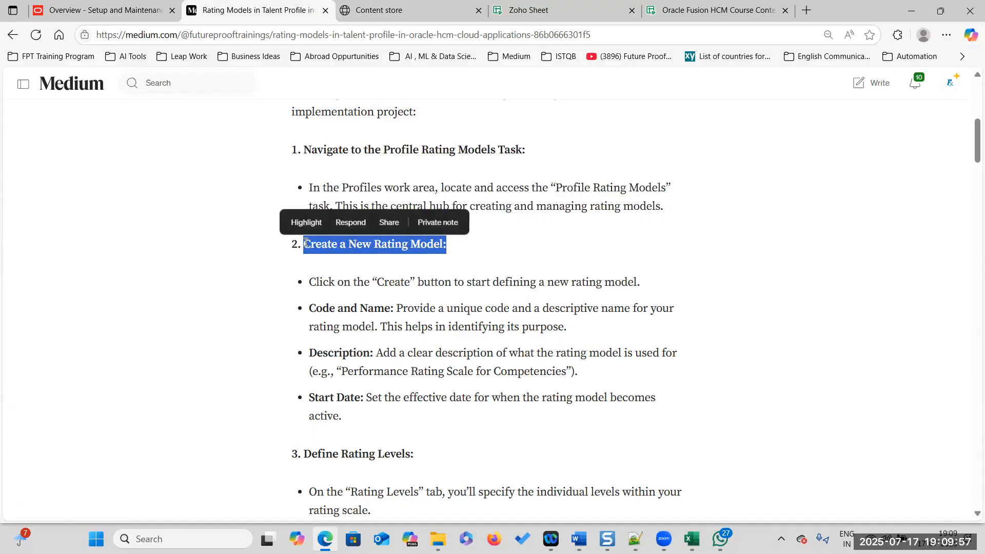
pyautogui.click(386, 302)
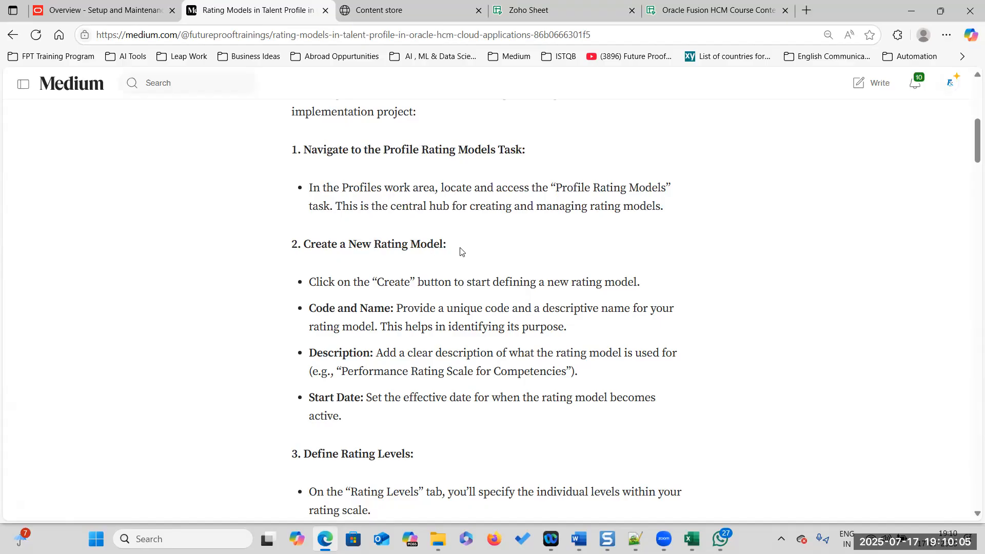
# Step: Examine the article's enlarged Create Rating Model screenshots for the Rating Levels, numeric ratings and Review Points range
pyautogui.scroll(-3, 398, 284)
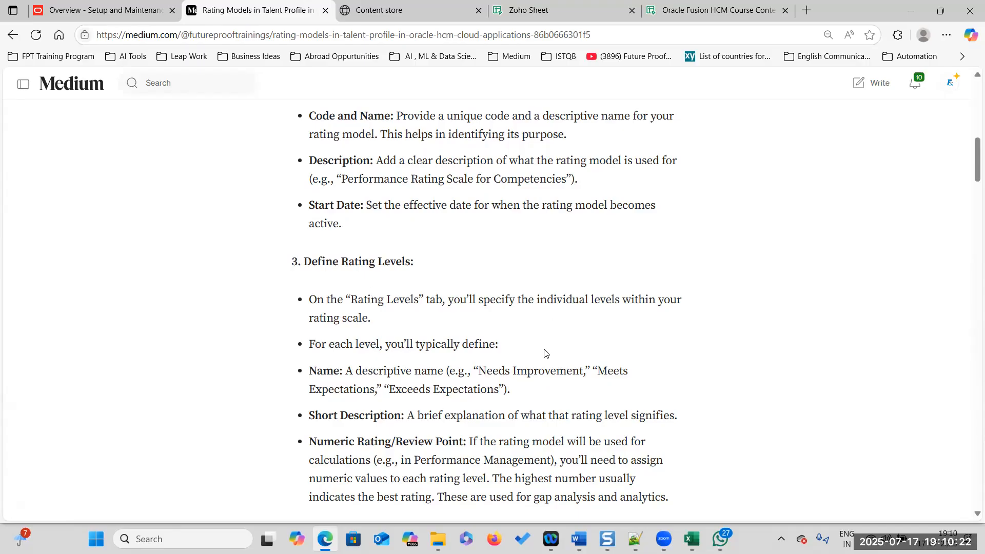
pyautogui.scroll(2, 502, 365)
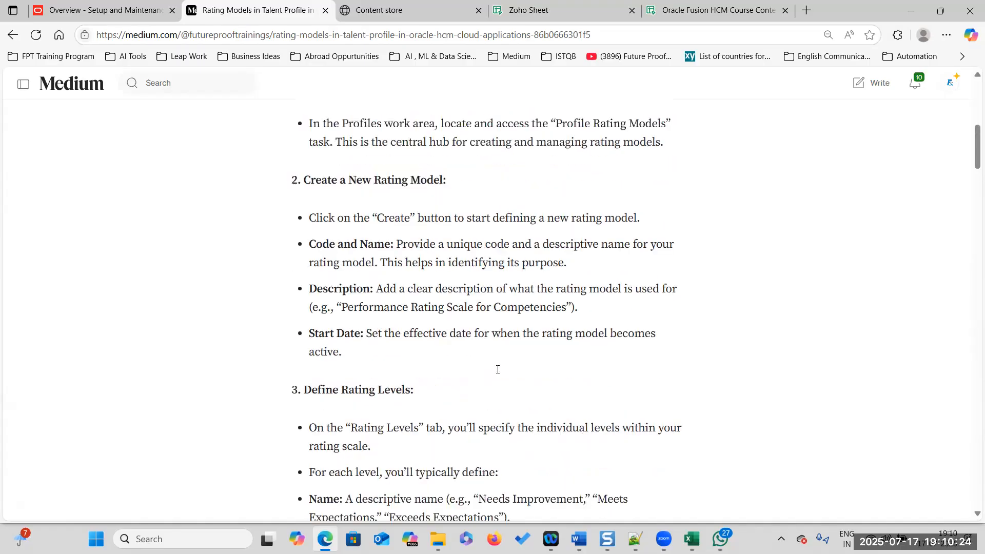
pyautogui.scroll(3, 496, 373)
pyautogui.scroll(-4, 452, 349)
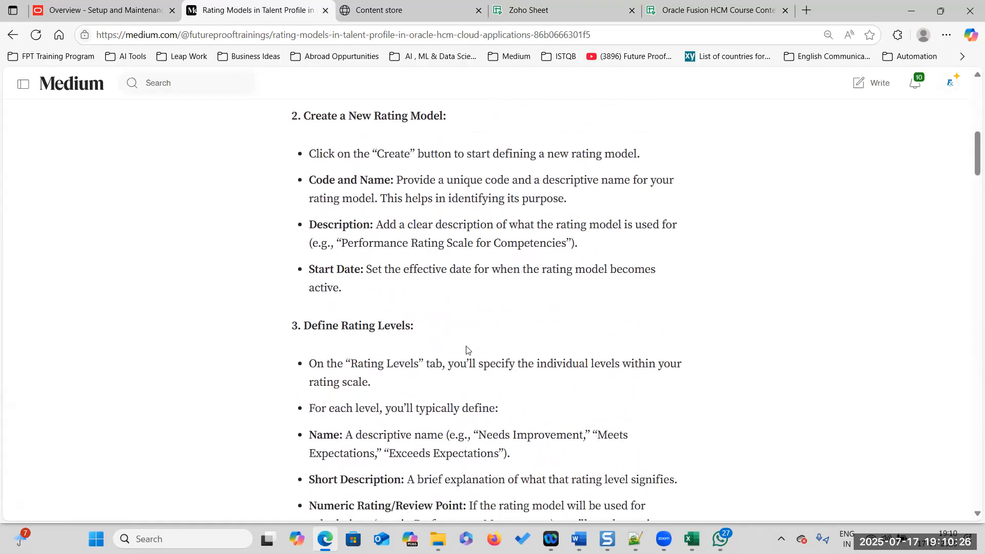
pyautogui.scroll(-20, 333, 398)
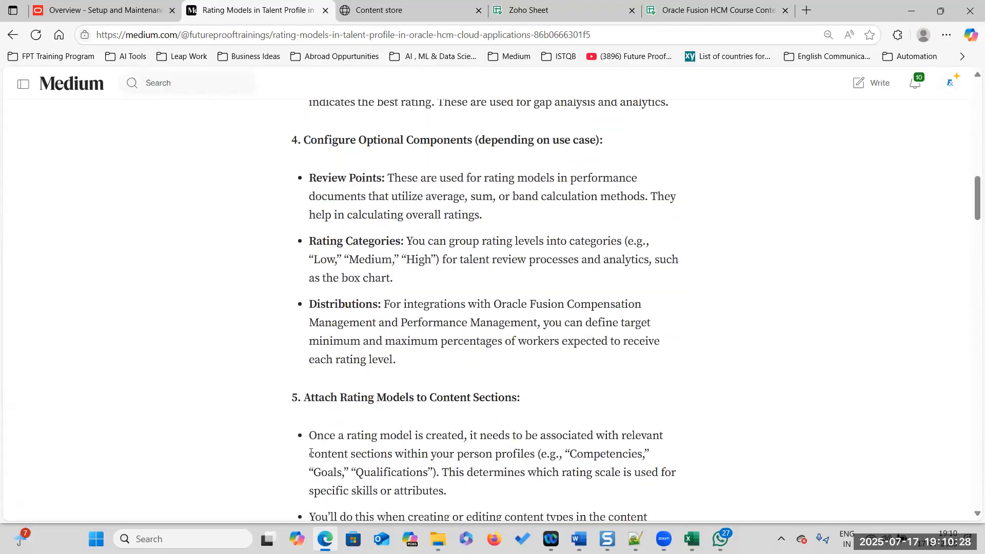
pyautogui.click(405, 297)
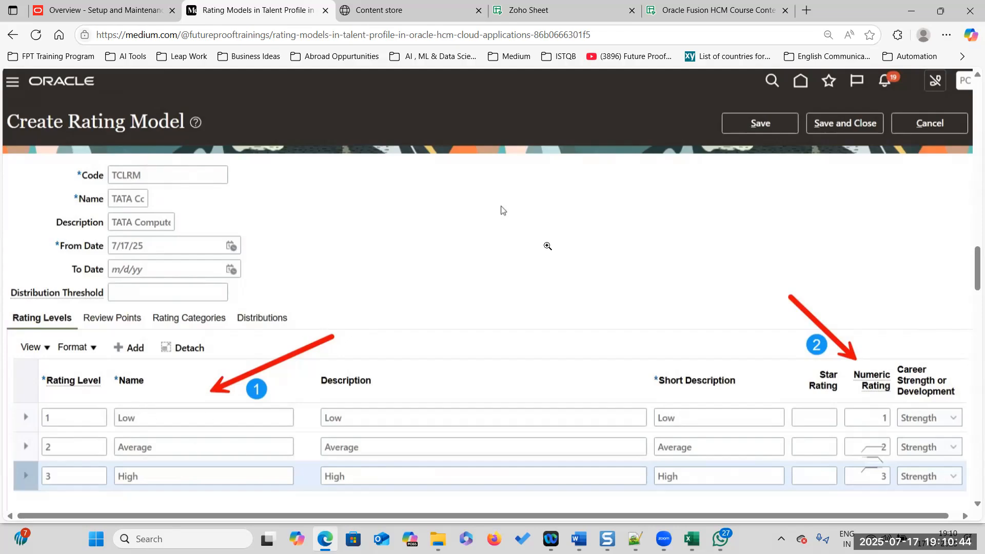
pyautogui.click(547, 246)
pyautogui.scroll(-5, 501, 330)
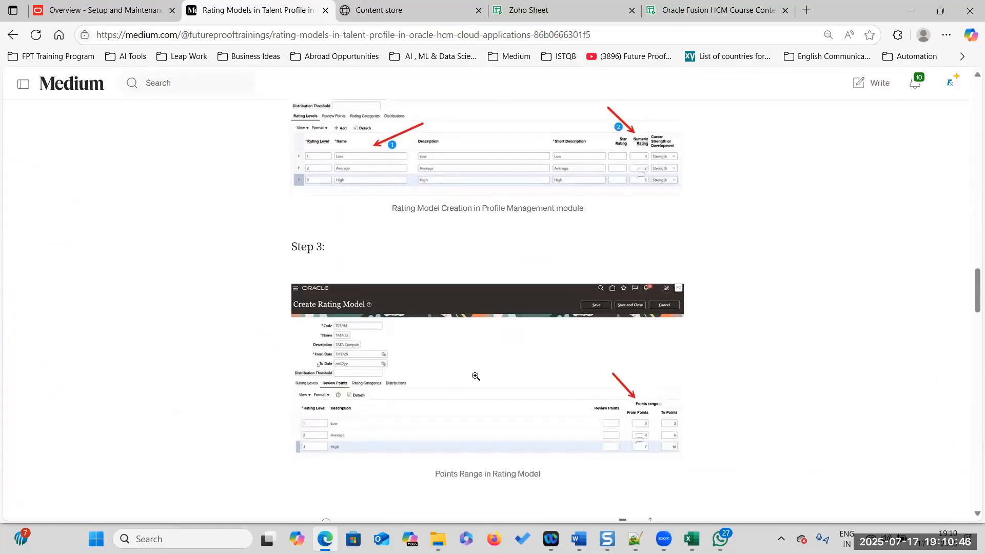
pyautogui.click(476, 377)
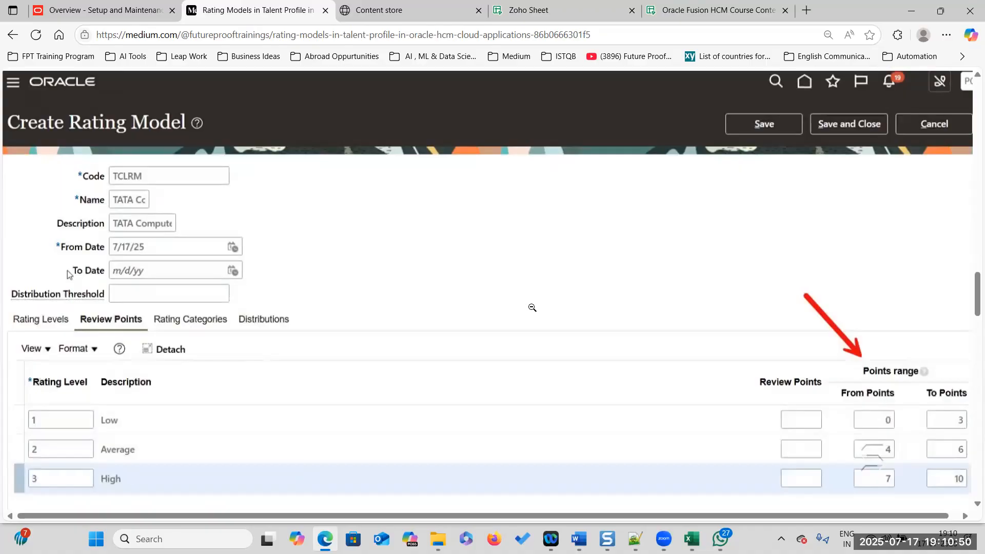
pyautogui.press('Left')
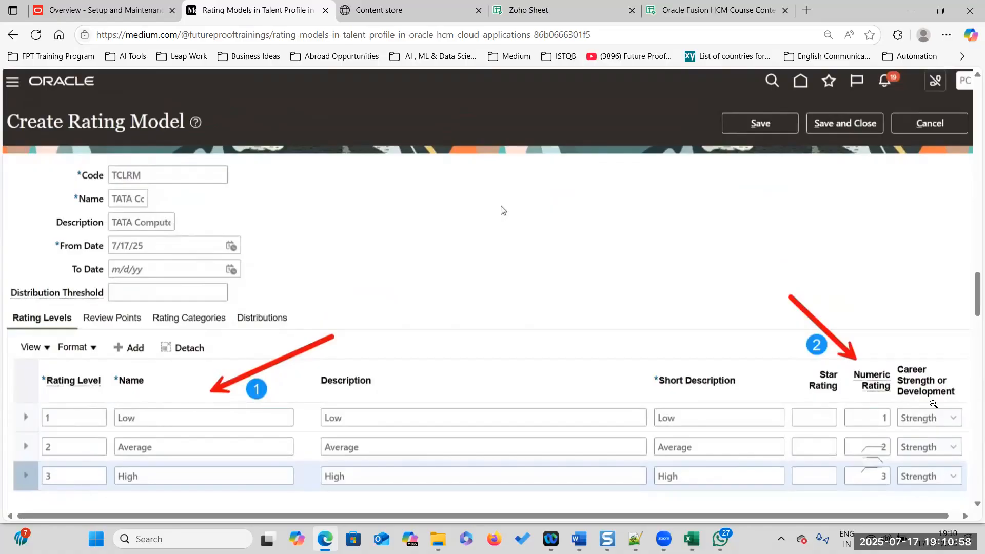
pyautogui.click(911, 420)
pyautogui.click(538, 398)
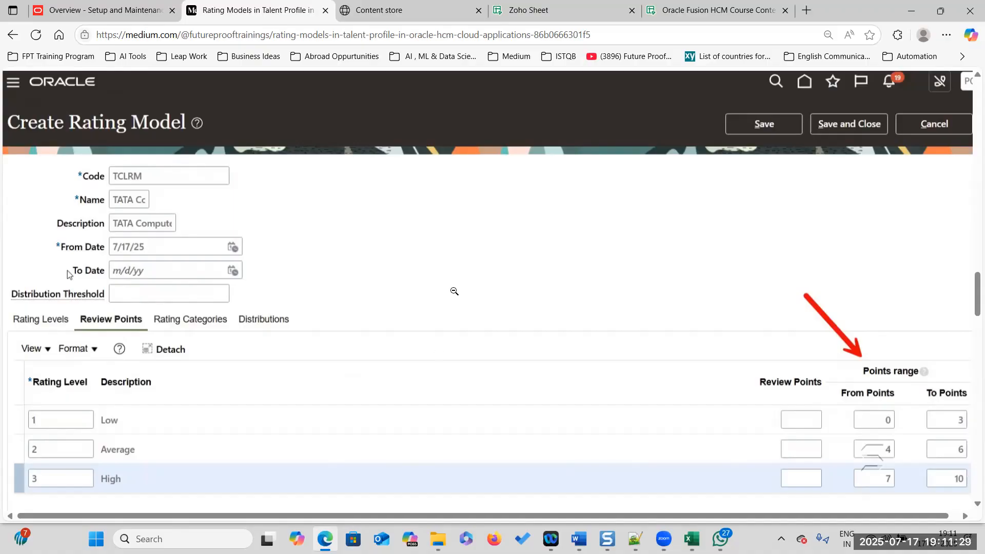
pyautogui.click(451, 287)
# Step: Return to the article's theory and review how rating levels, descriptions and numeric ratings are defined
pyautogui.scroll(3, 465, 311)
pyautogui.scroll(5, 465, 312)
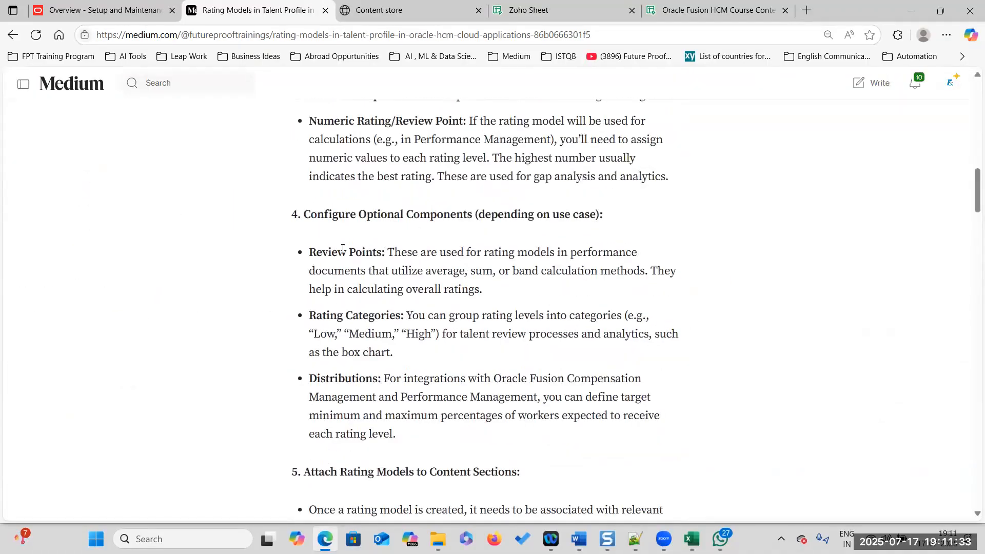
pyautogui.scroll(5, 368, 265)
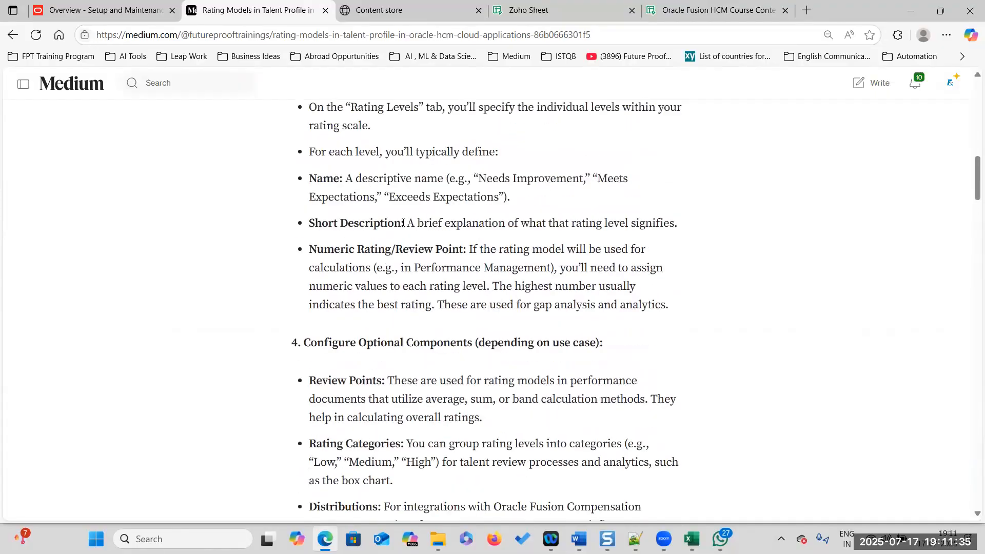
pyautogui.scroll(2, 375, 286)
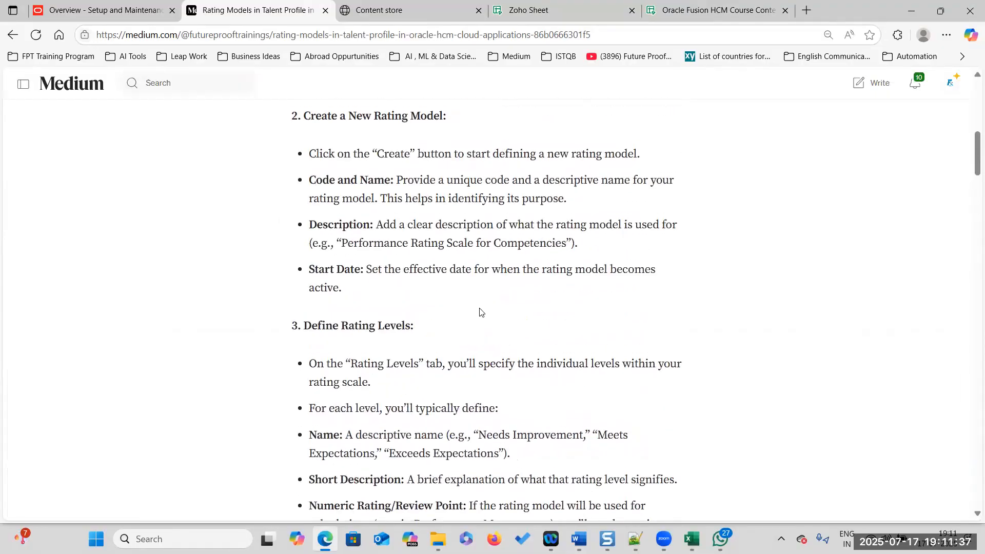
pyautogui.scroll(-2, 513, 298)
pyautogui.scroll(-2, 360, 266)
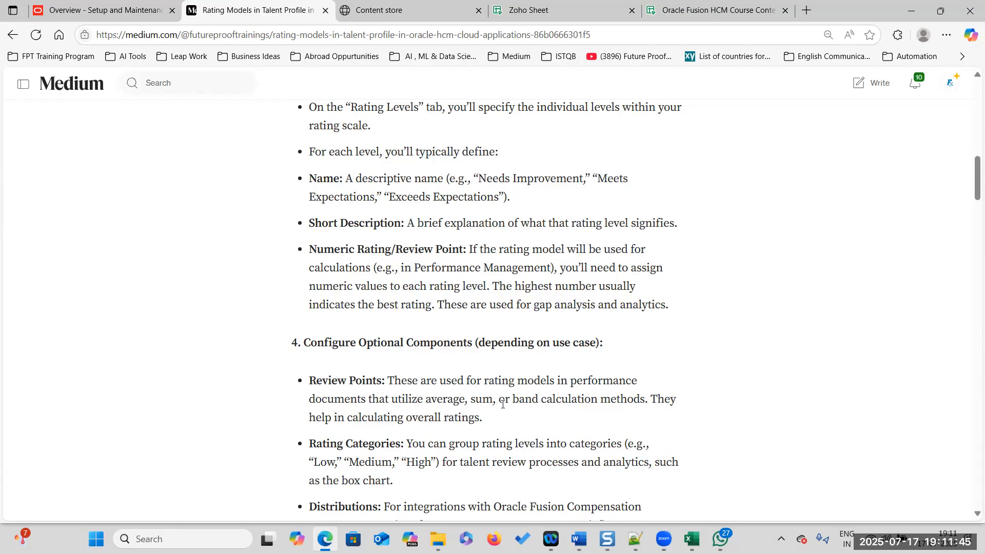
pyautogui.scroll(-1, 503, 412)
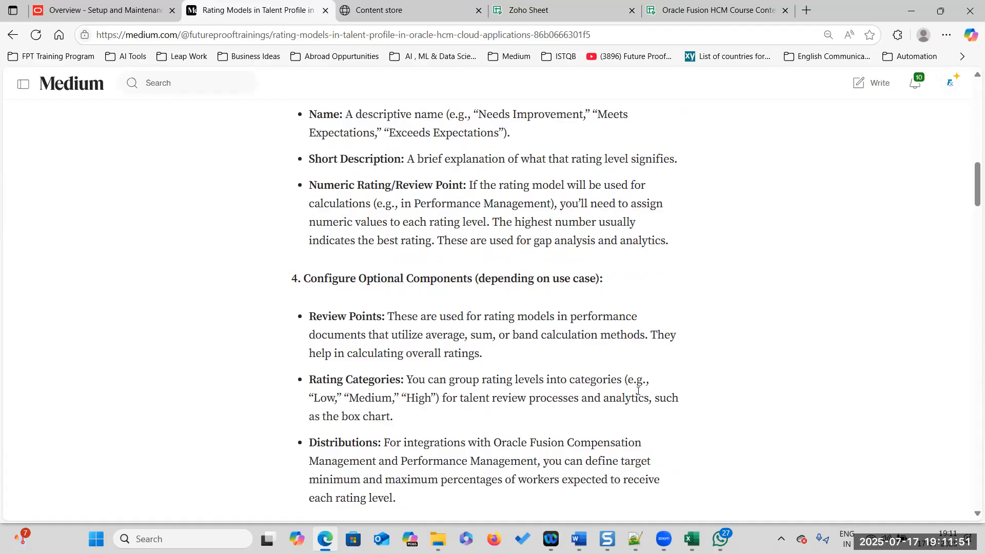
pyautogui.scroll(-2, 638, 390)
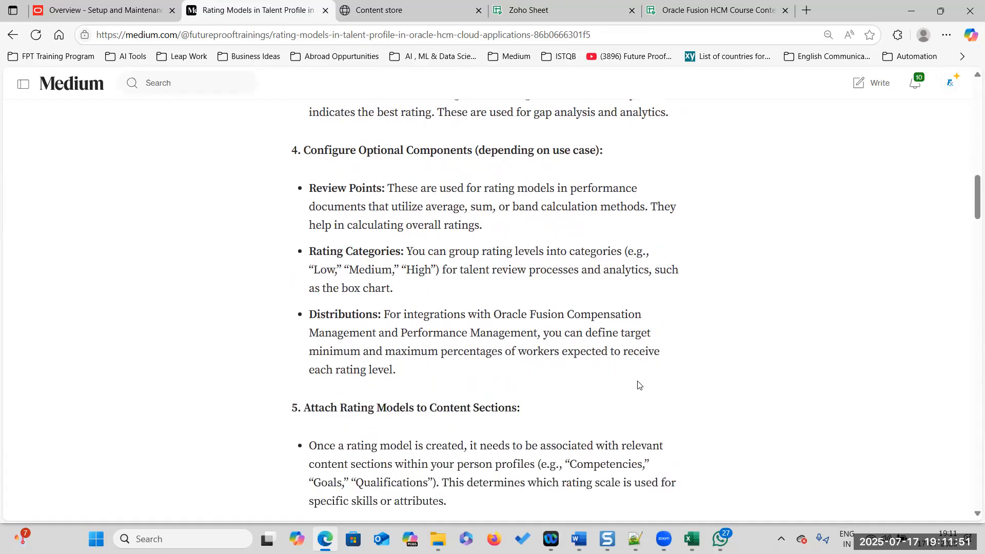
# Step: Read the optional components section, examining the descriptions of Review Points, Rating Categories and Distributions
pyautogui.moveTo(310, 188); pyautogui.dragTo(368, 188)
pyautogui.click(391, 186)
pyautogui.moveTo(390, 188); pyautogui.dragTo(511, 227)
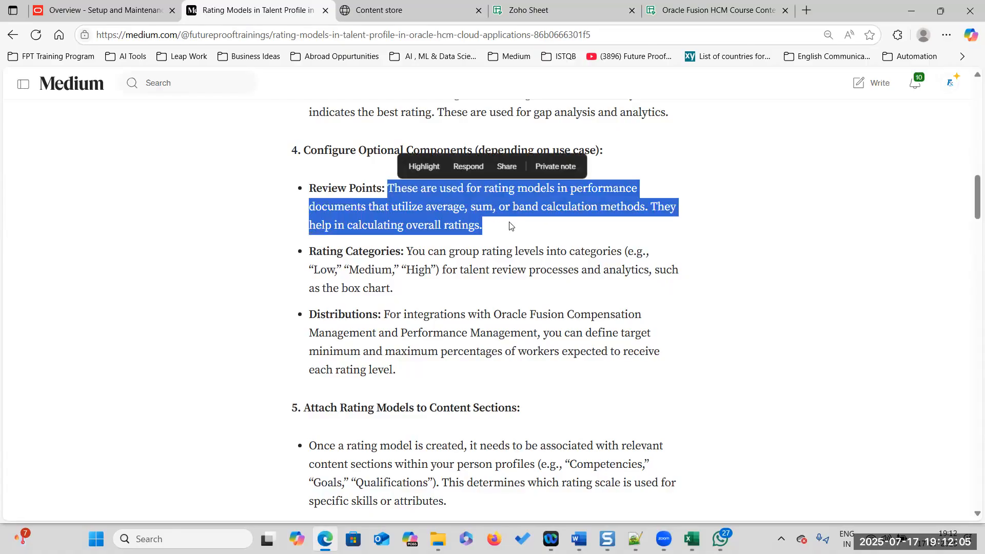
pyautogui.click(522, 232)
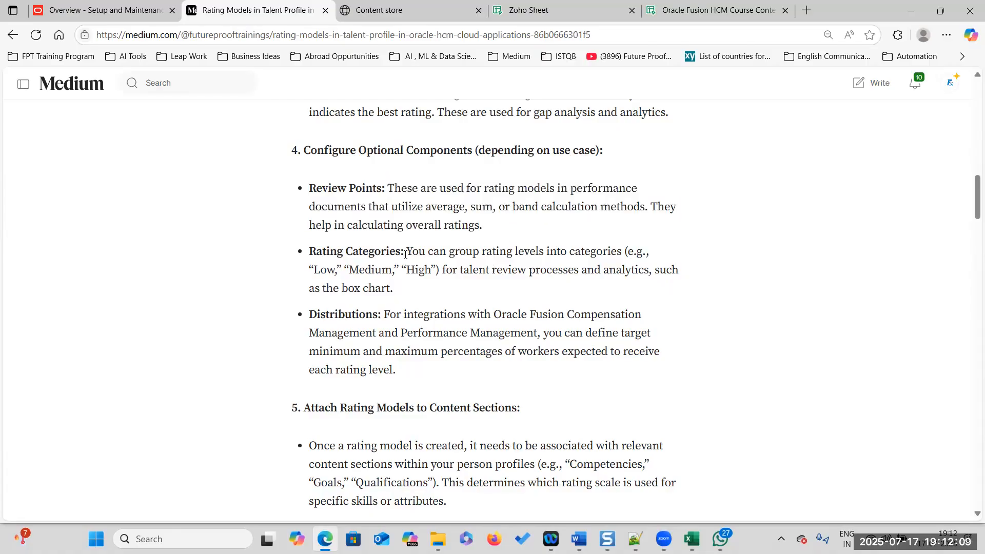
pyautogui.scroll(-2, 493, 267)
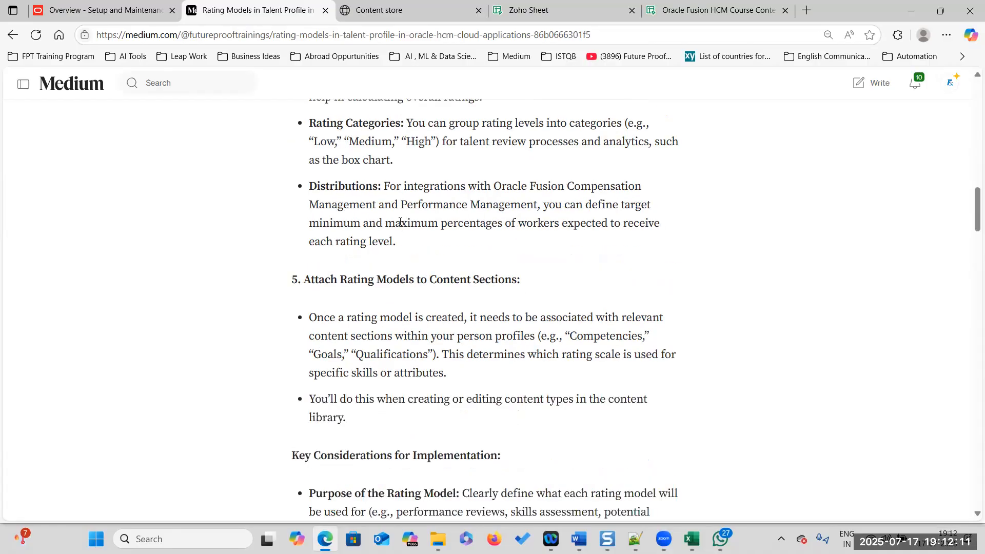
pyautogui.moveTo(384, 185); pyautogui.dragTo(296, 190)
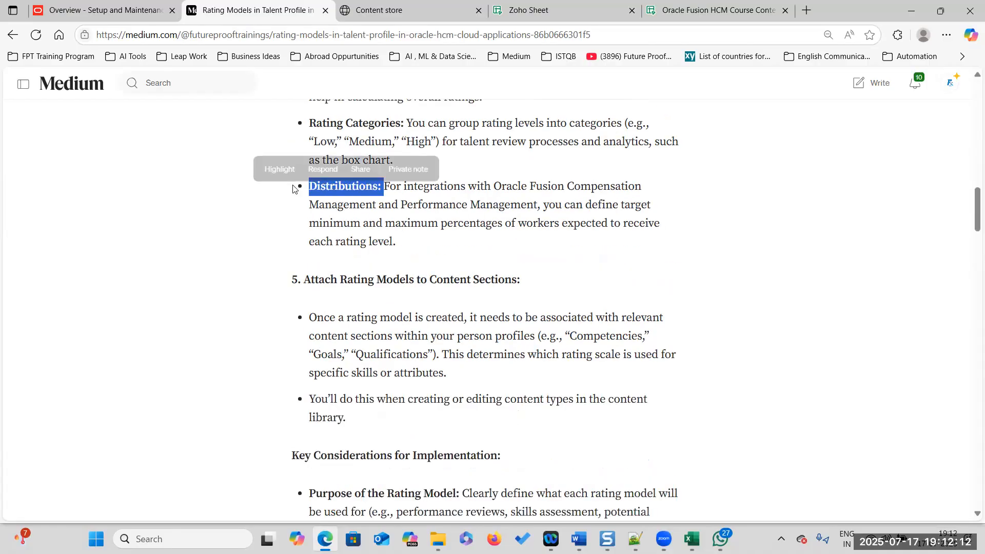
pyautogui.click(390, 210)
pyautogui.moveTo(383, 186); pyautogui.dragTo(406, 244)
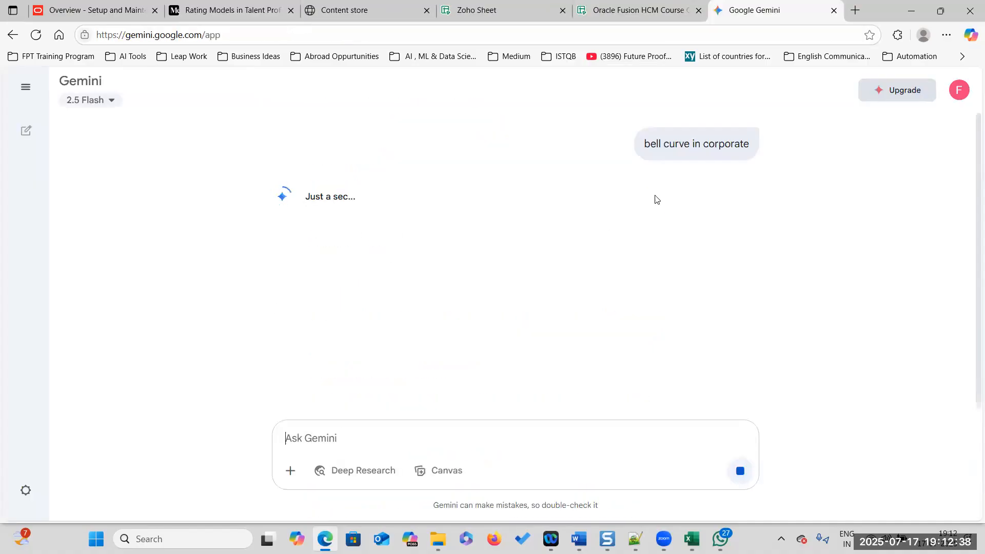
# Step: Read the Gemini answer's introduction to the bell curve, noting the terms normal distribution and performance appraisal
pyautogui.scroll(-4, 631, 277)
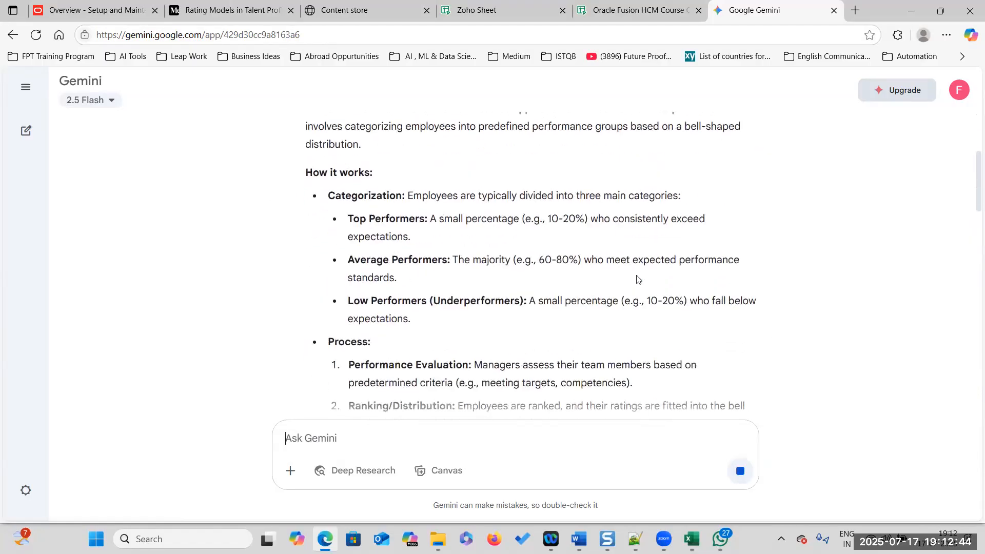
pyautogui.scroll(4, 484, 242)
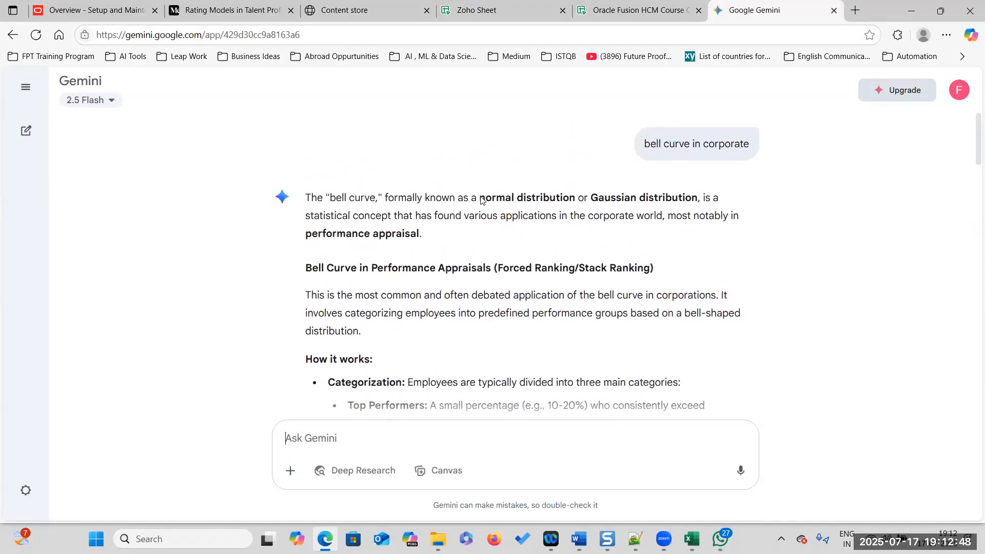
pyautogui.moveTo(576, 200); pyautogui.dragTo(485, 203)
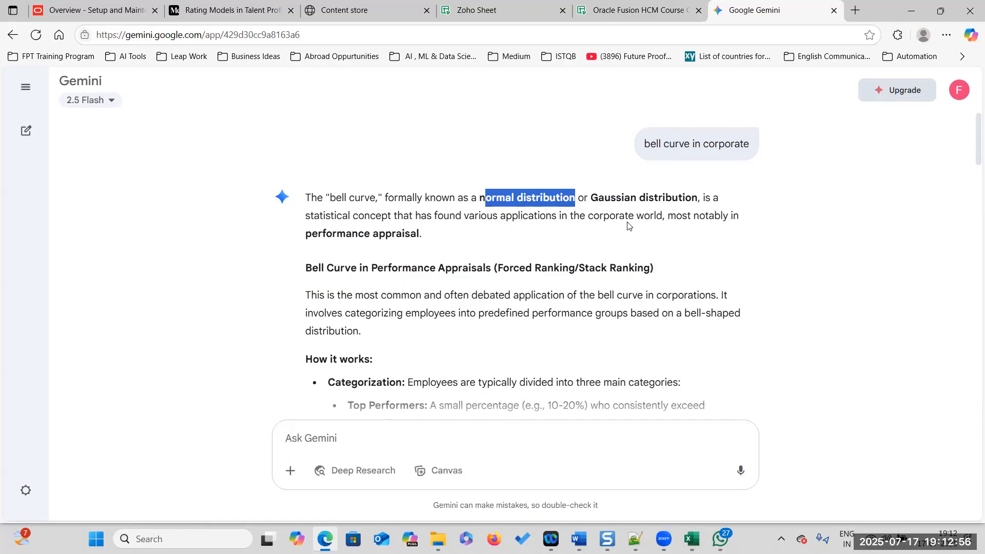
pyautogui.moveTo(424, 235); pyautogui.dragTo(305, 235)
pyautogui.scroll(-3, 660, 255)
pyautogui.scroll(2, 629, 243)
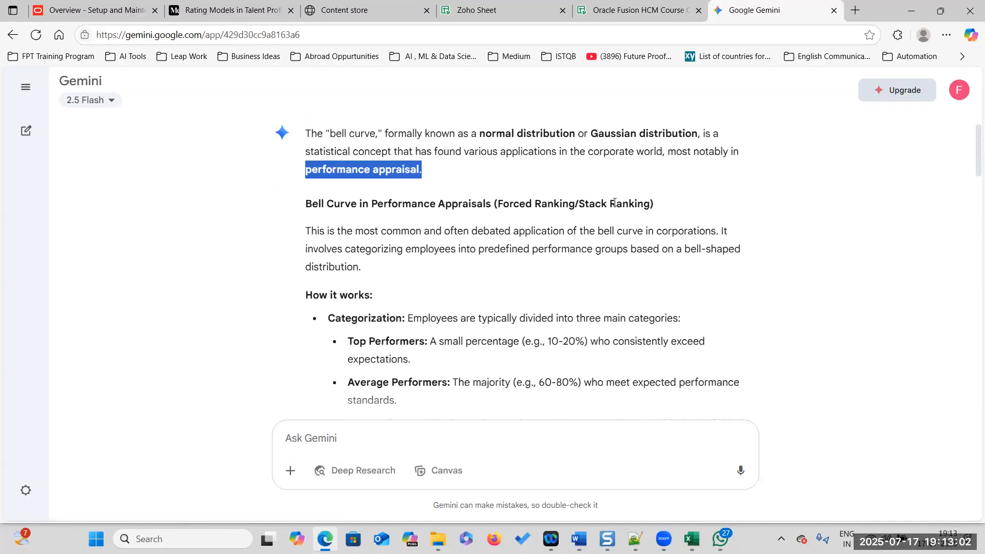
pyautogui.scroll(-3, 478, 202)
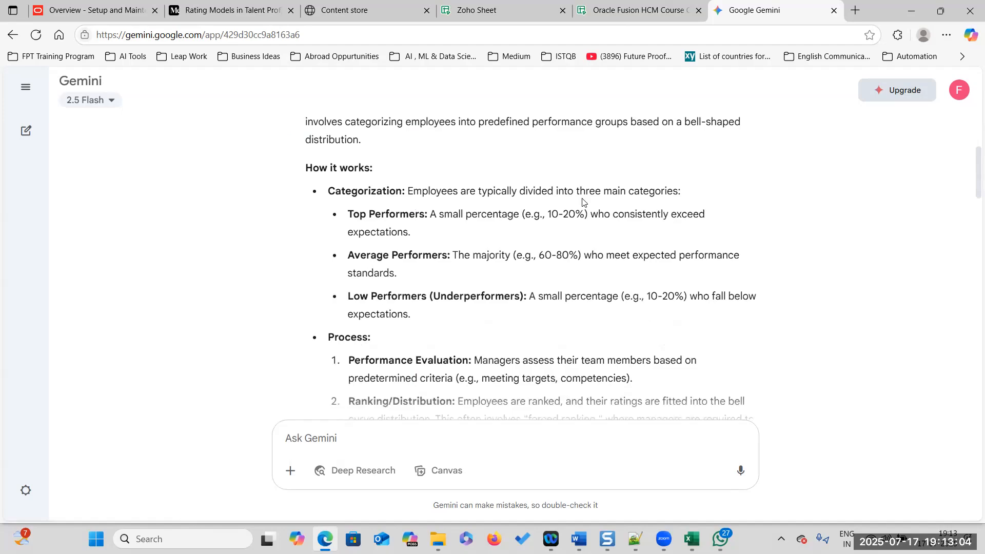
# Step: Examine the answer's categorization of top, average and low performers and the example percentage given for each group
pyautogui.moveTo(352, 211); pyautogui.dragTo(520, 215)
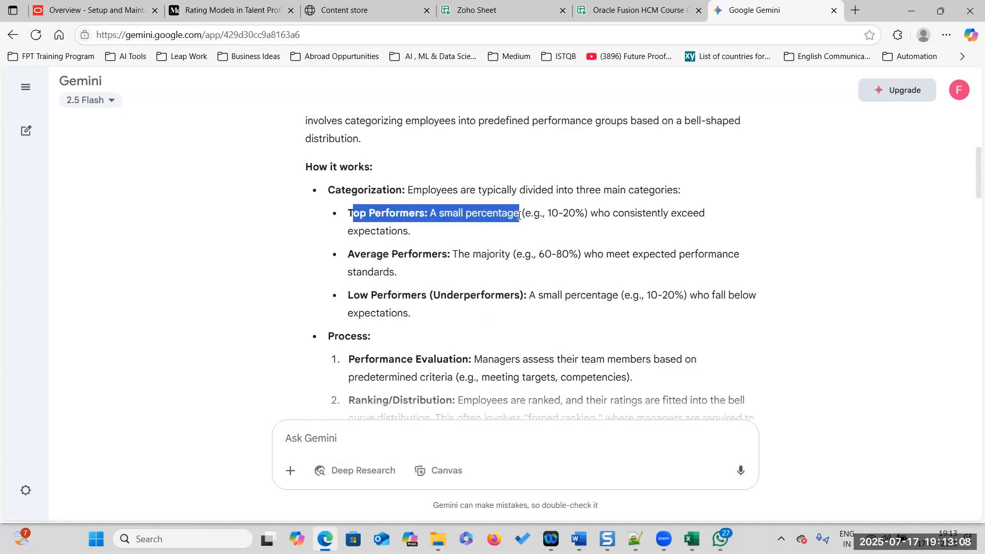
pyautogui.moveTo(579, 212); pyautogui.dragTo(547, 213)
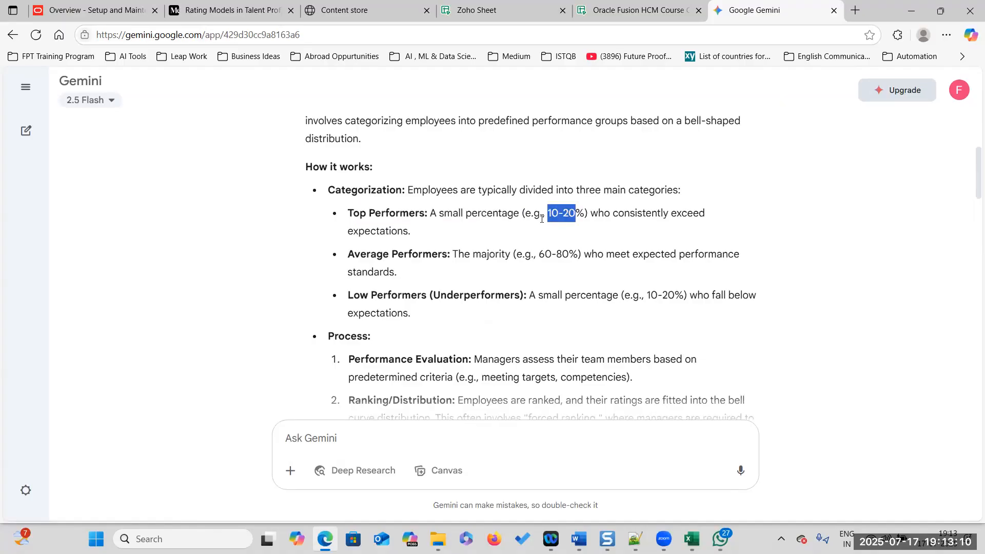
pyautogui.moveTo(352, 212); pyautogui.dragTo(428, 213)
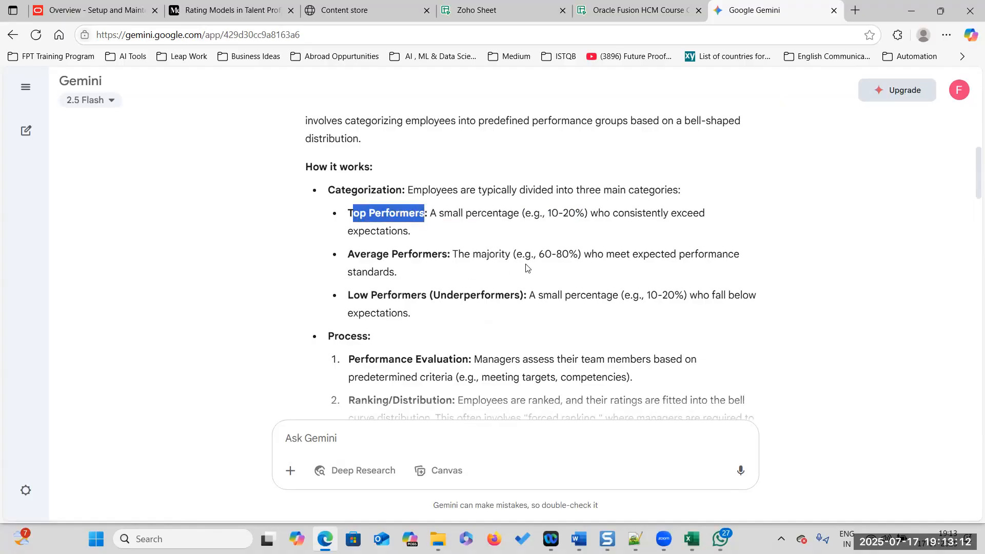
pyautogui.moveTo(539, 254); pyautogui.dragTo(565, 253)
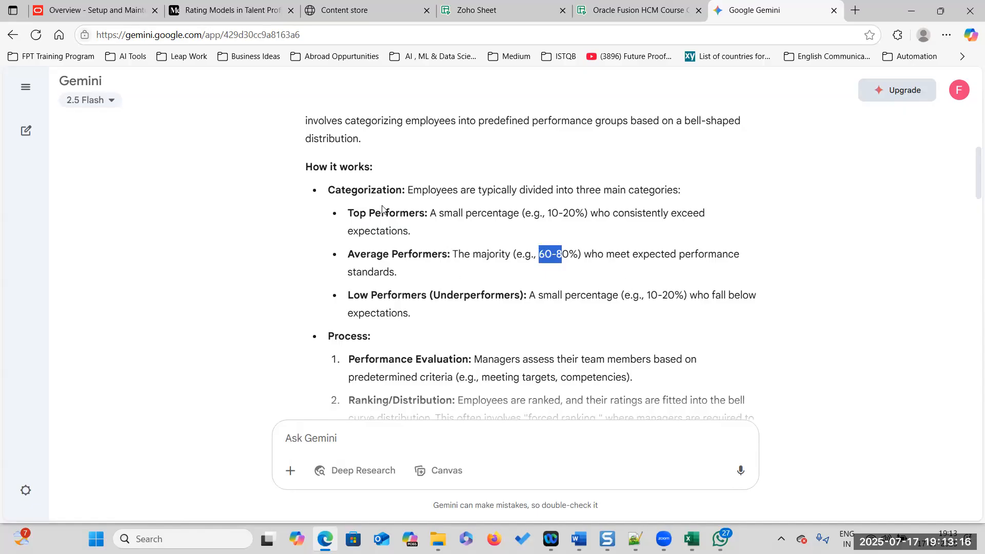
pyautogui.moveTo(578, 212); pyautogui.dragTo(546, 212)
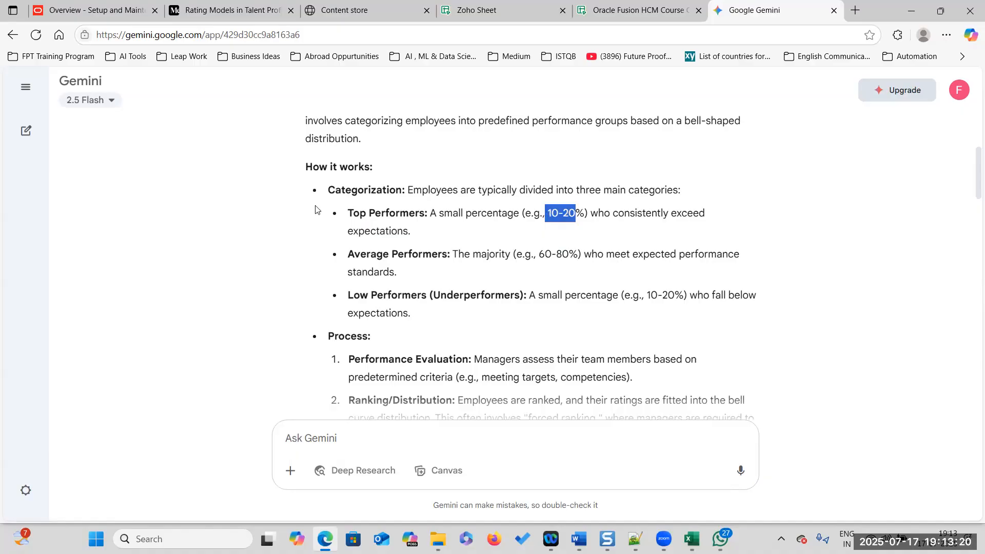
pyautogui.moveTo(349, 213); pyautogui.dragTo(424, 211)
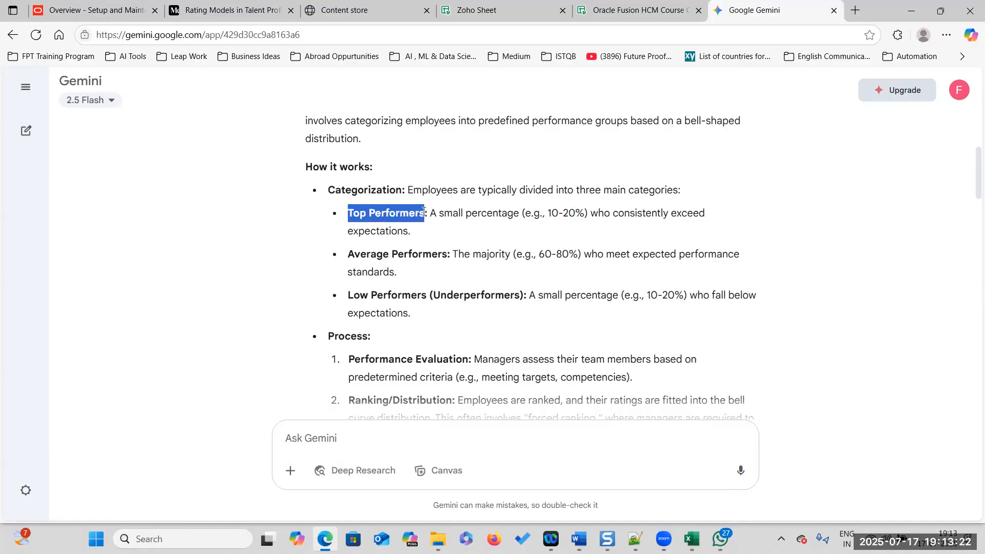
pyautogui.moveTo(453, 252); pyautogui.dragTo(585, 252)
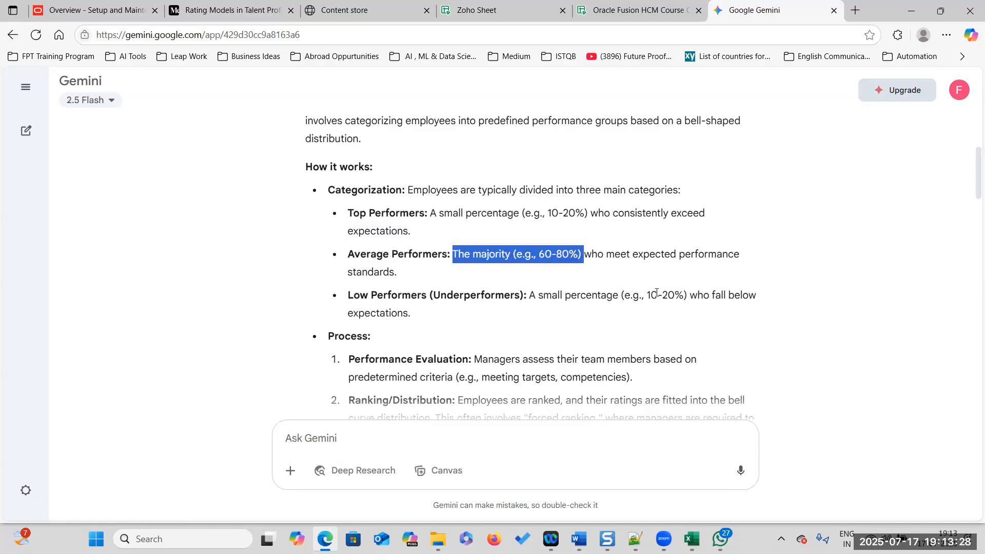
pyautogui.moveTo(647, 296); pyautogui.dragTo(688, 296)
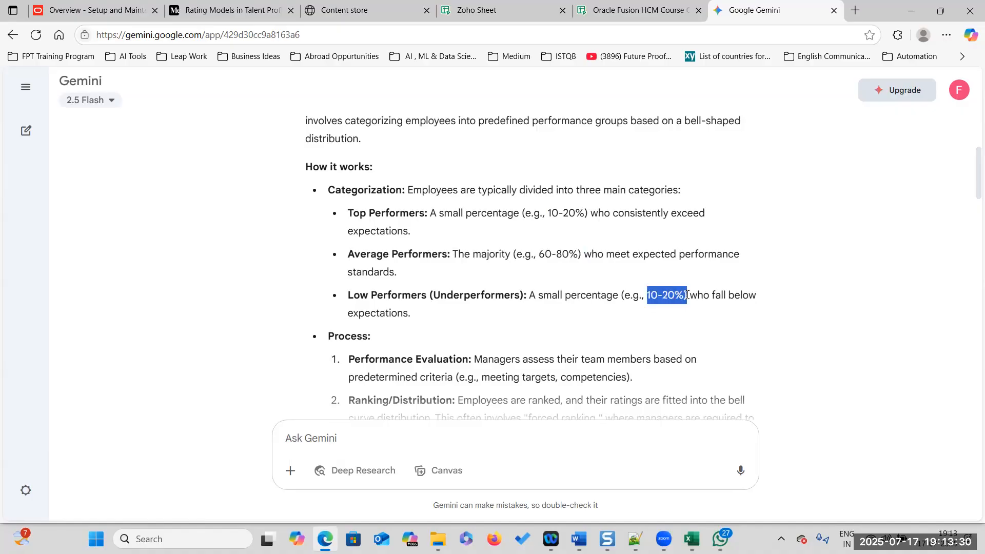
pyautogui.moveTo(340, 302); pyautogui.dragTo(435, 293)
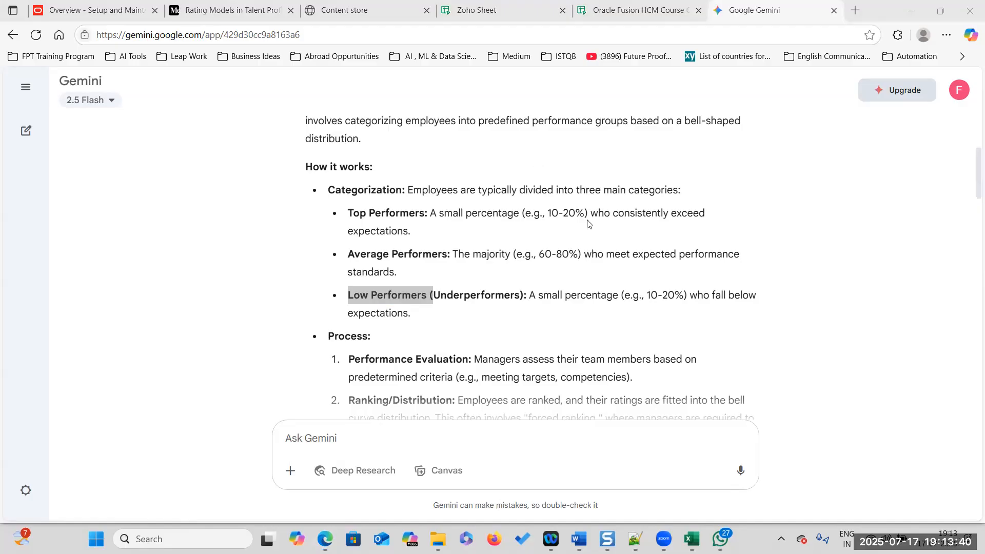
pyautogui.moveTo(551, 212); pyautogui.dragTo(577, 211)
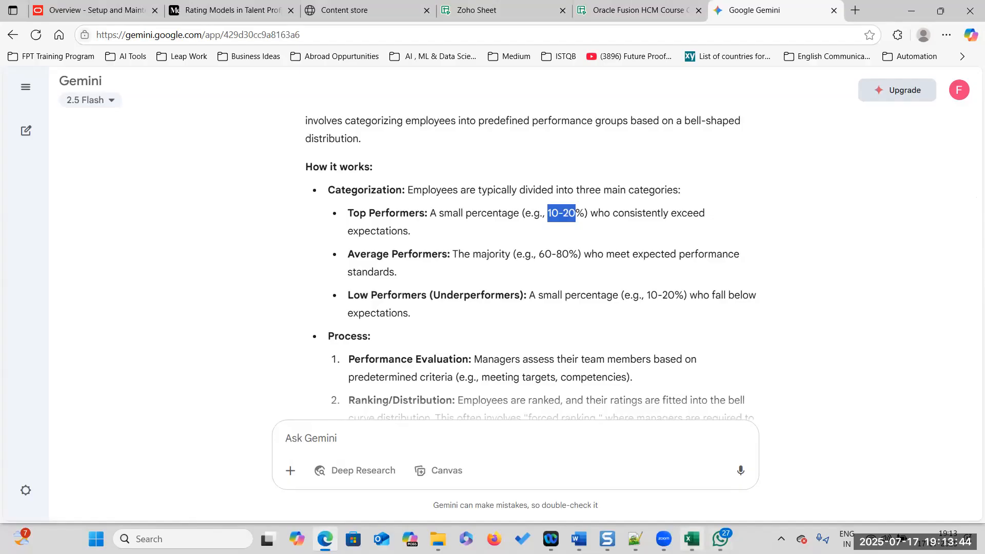
# Step: Switch to Zoho Sheet and create a new blank spreadsheet
pyautogui.hotkey('alt', 'Tab')
pyautogui.click(325, 539)
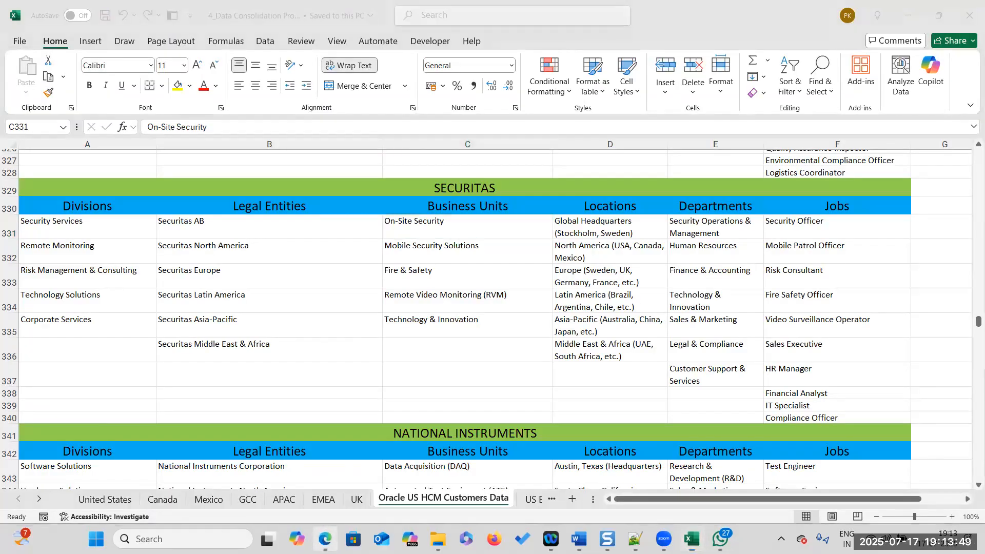
pyautogui.click(448, 9)
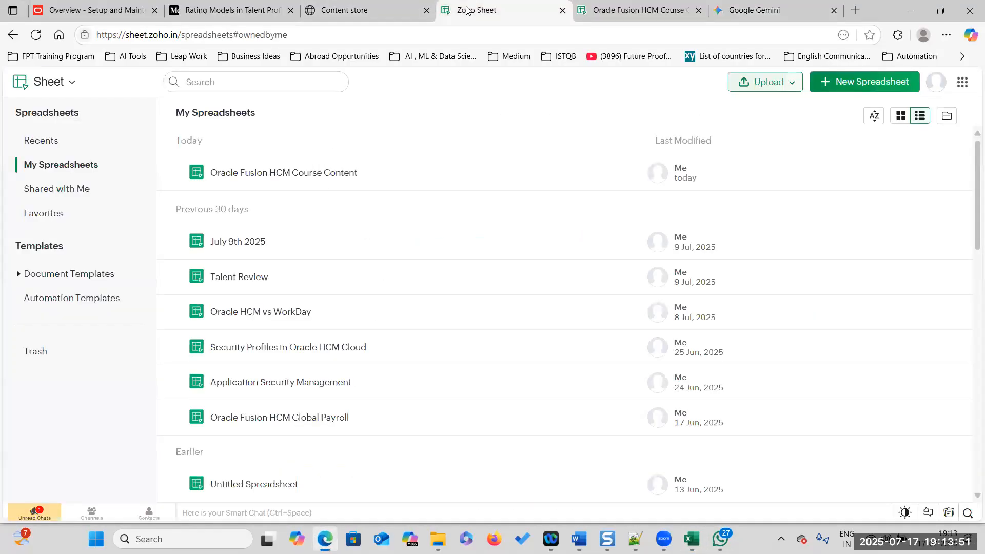
pyautogui.click(835, 90)
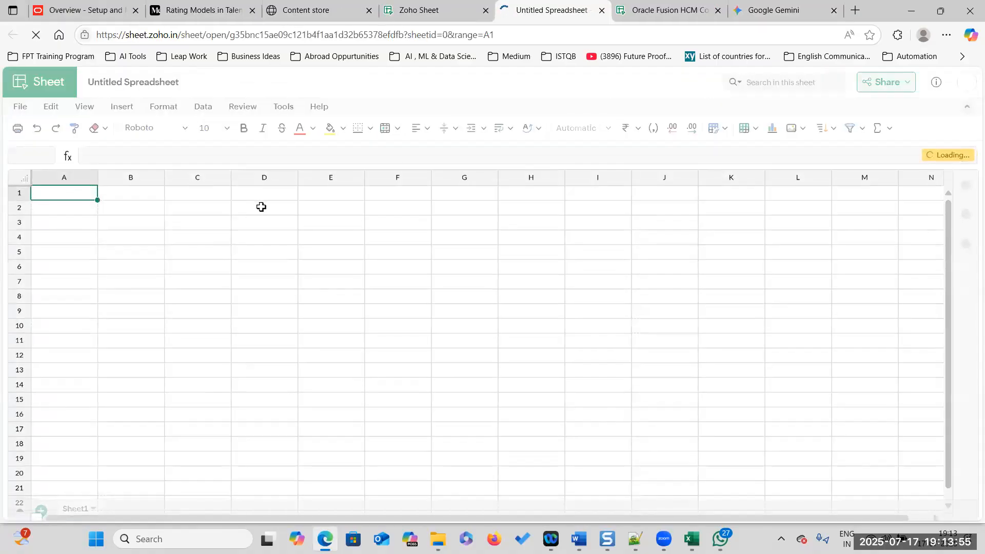
# Step: Enter six employees' first names down column D, in cells D2 to D7
pyautogui.click(261, 206)
pyautogui.write('Hafiza')
pyautogui.press('Return')
pyautogui.write('Laxman')
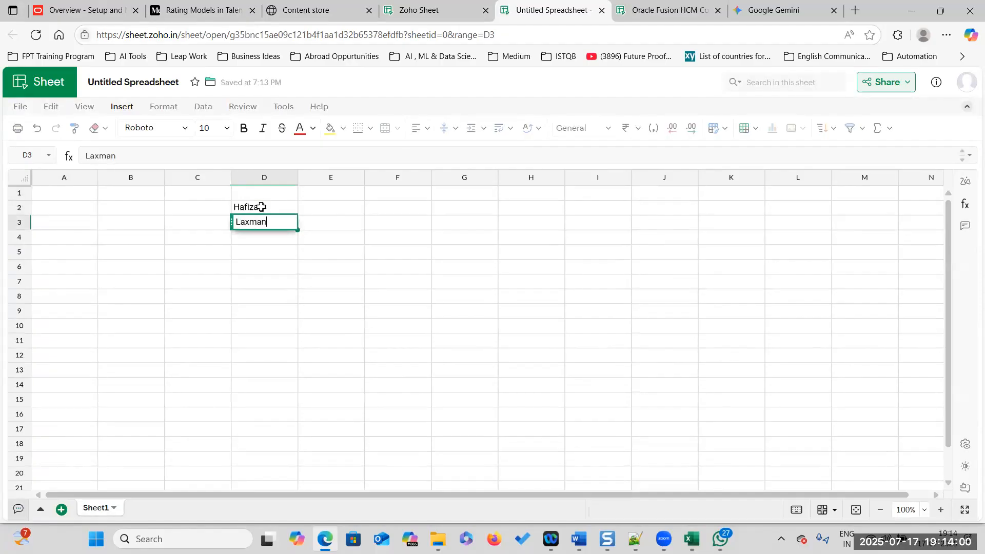
pyautogui.press('Return')
pyautogui.write('Mounika')
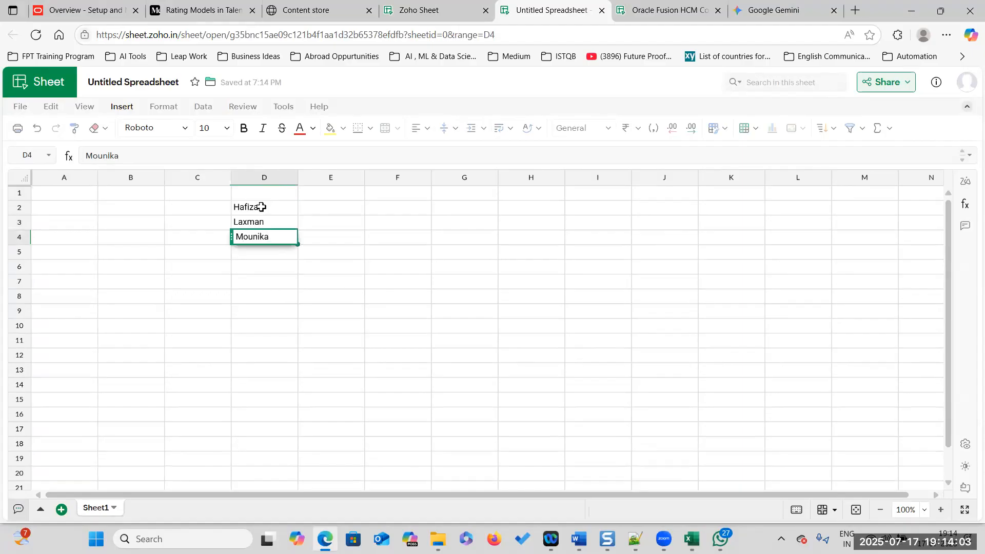
pyautogui.press('Return')
pyautogui.write('Lovaraju')
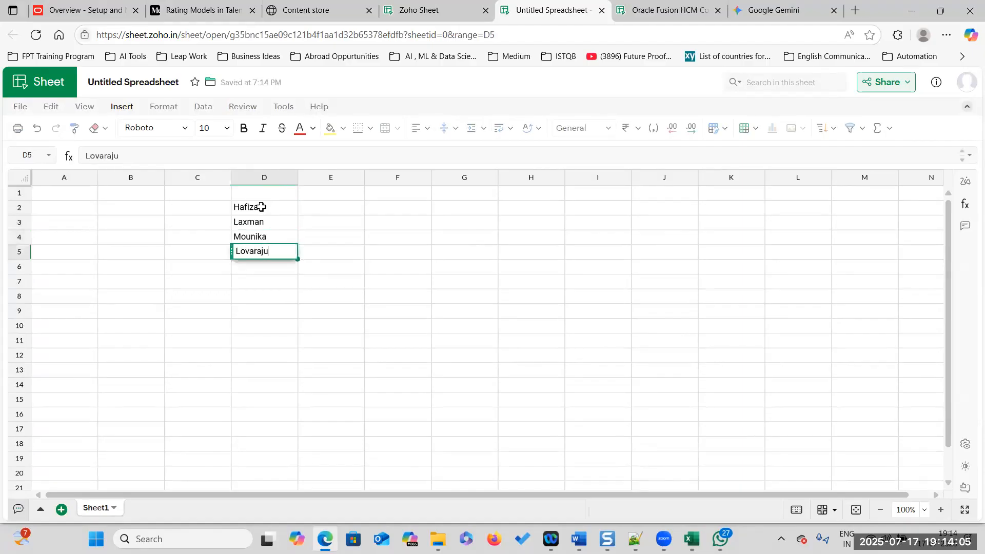
pyautogui.press('Return')
pyautogui.write('Go')
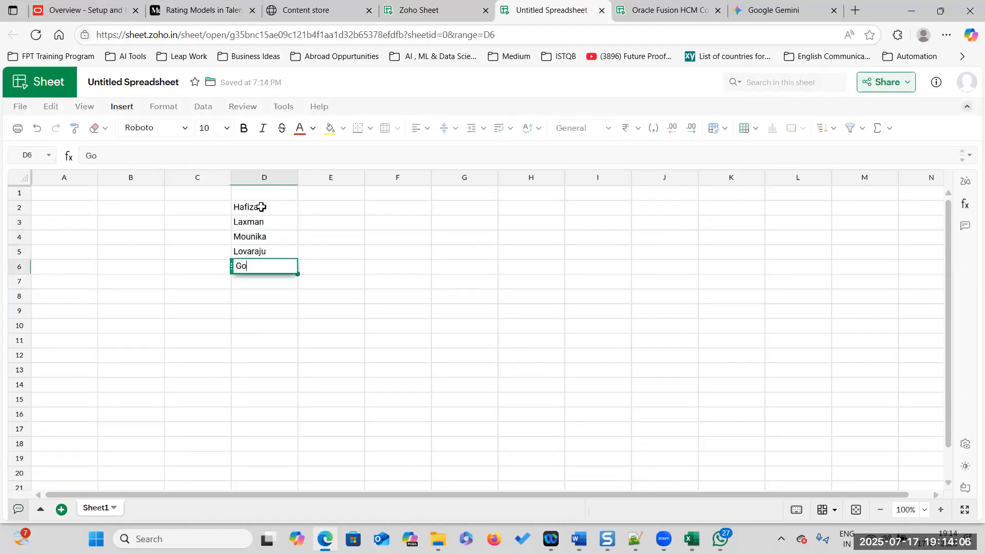
pyautogui.write('whtam')
pyautogui.press('BackSpace')
pyautogui.press('BackSpace')
pyautogui.press('BackSpace')
pyautogui.press('BackSpace')
pyautogui.write('tami')
pyautogui.press('Return')
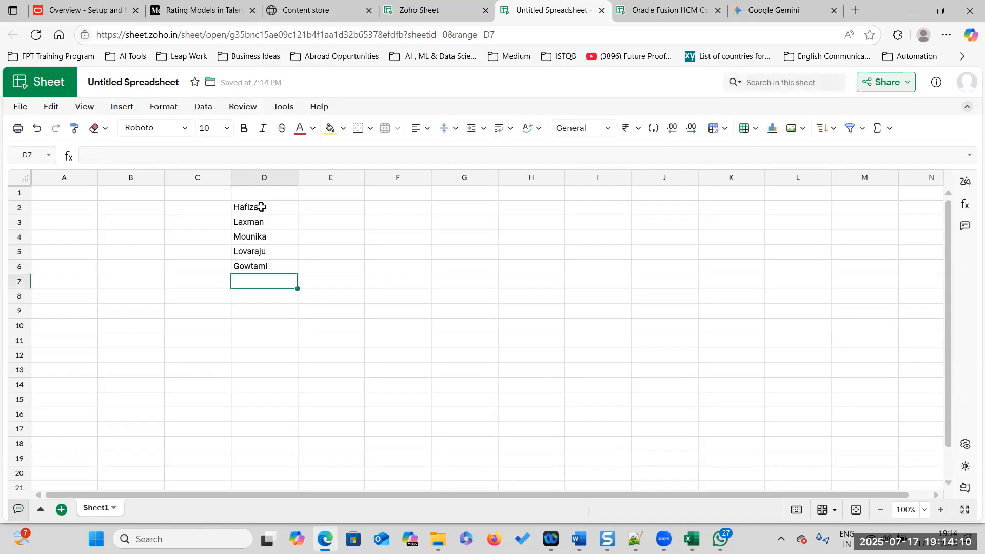
pyautogui.write('Mahesh')
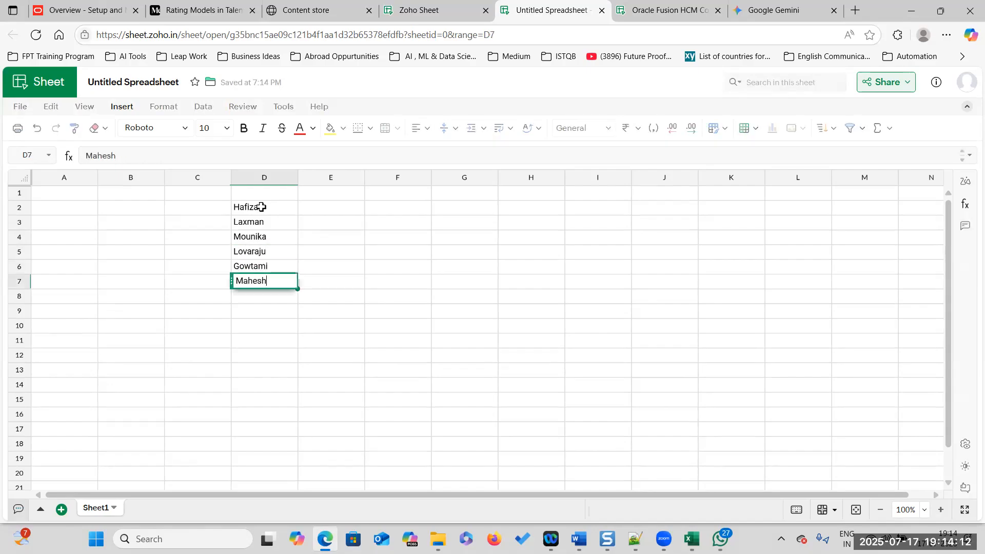
pyautogui.click(424, 299)
pyautogui.moveTo(255, 197); pyautogui.dragTo(272, 283)
pyautogui.click(264, 311)
pyautogui.moveTo(257, 211); pyautogui.dragTo(266, 291)
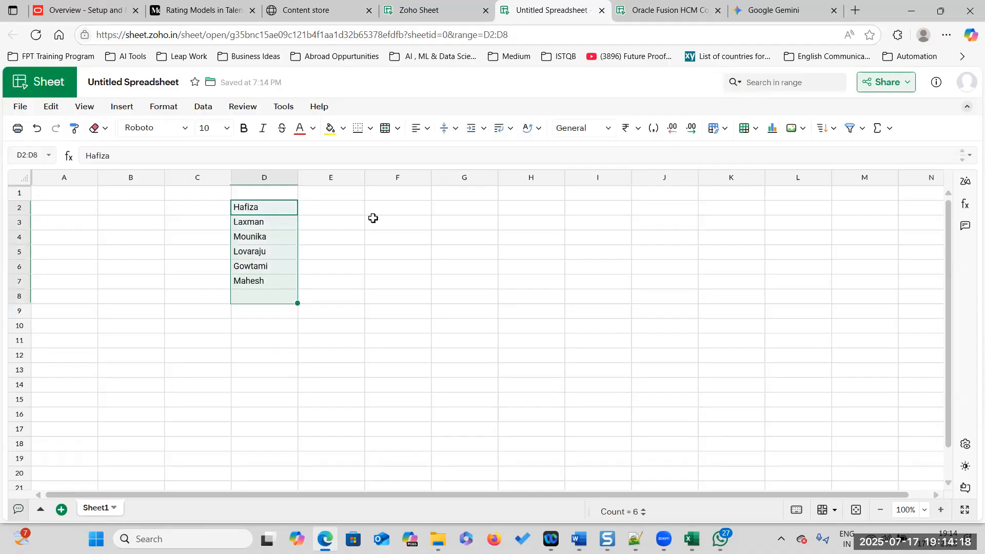
pyautogui.click(227, 222)
pyautogui.moveTo(263, 205); pyautogui.dragTo(269, 282)
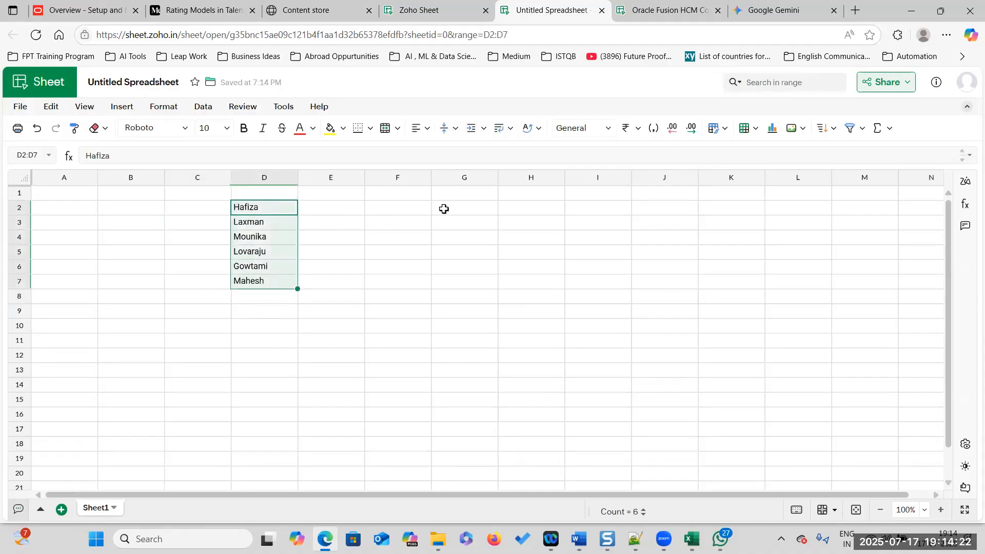
pyautogui.click(411, 206)
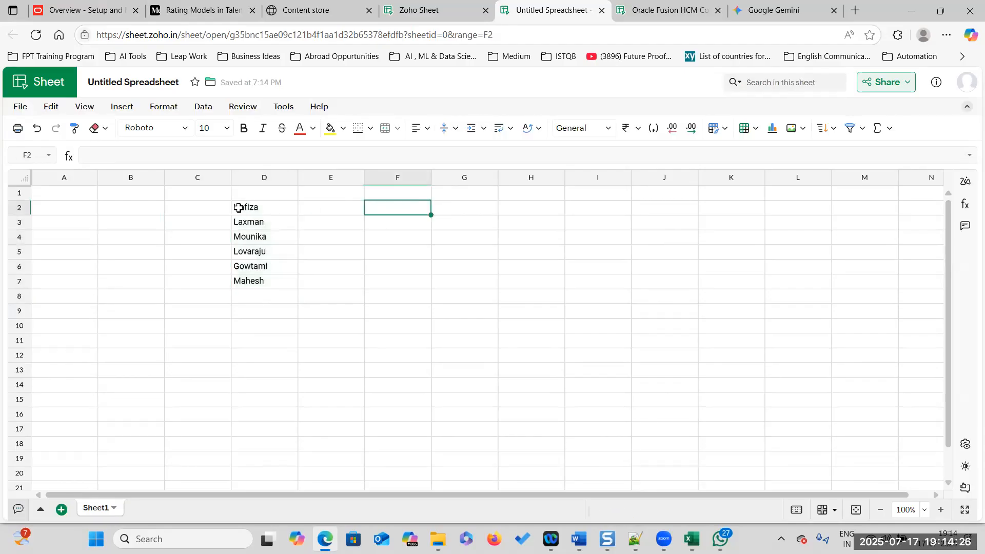
pyautogui.click(271, 207)
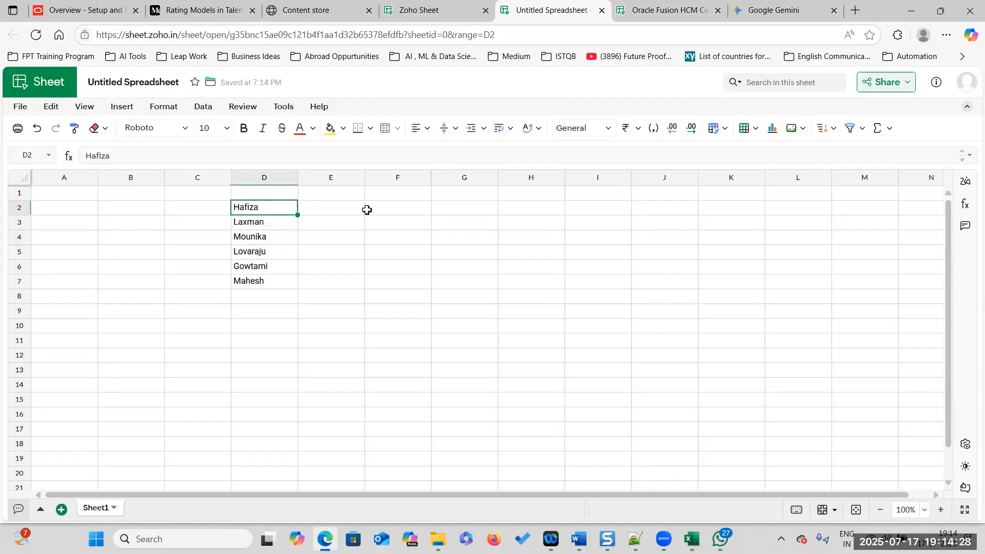
pyautogui.click(332, 205)
pyautogui.moveTo(244, 213); pyautogui.dragTo(262, 279)
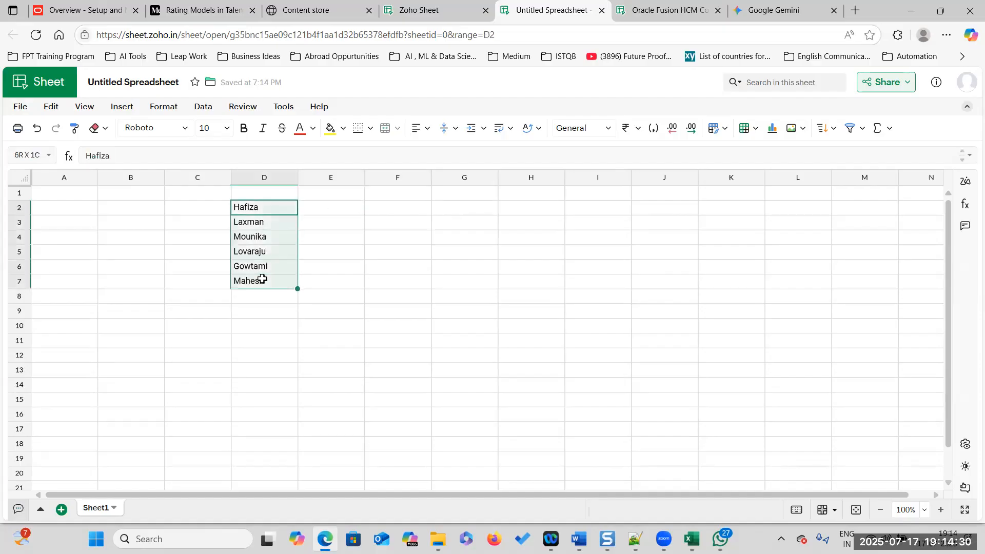
# Step: Enter the rating "High Performer" in cell E2, beside the first employee's name
pyautogui.click(331, 209)
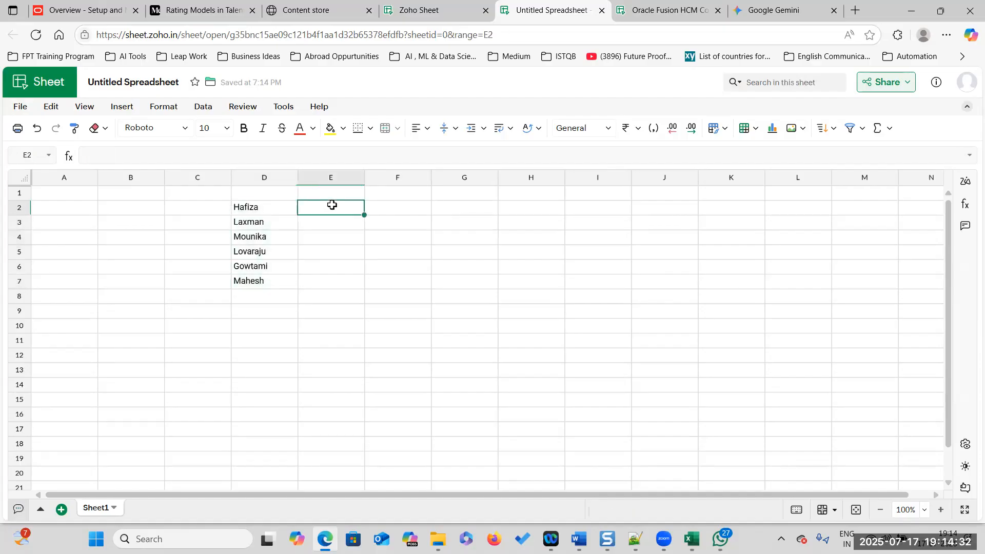
pyautogui.write('High Pe')
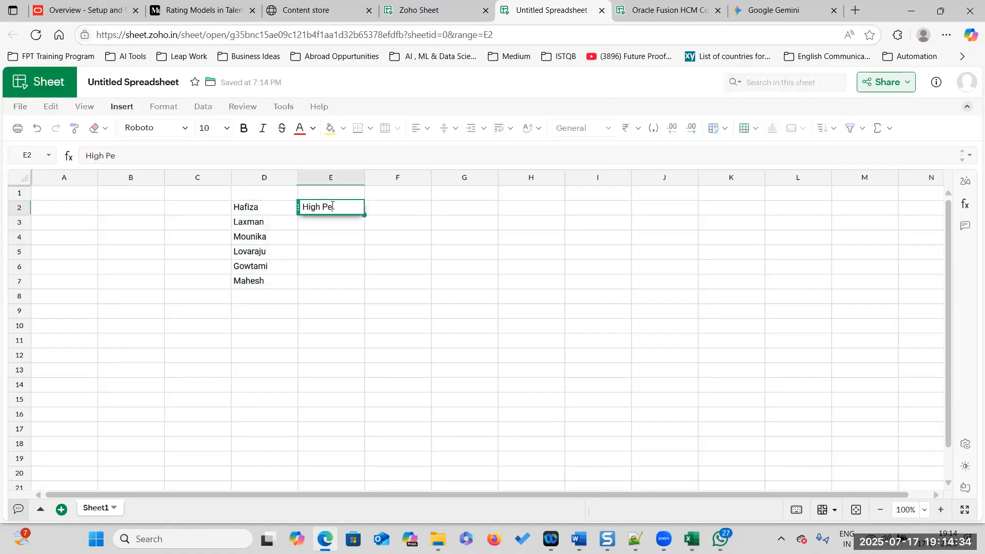
pyautogui.write('rformed')
pyautogui.press('BackSpace')
pyautogui.press('BackSpace')
pyautogui.write('er')
pyautogui.click(349, 280)
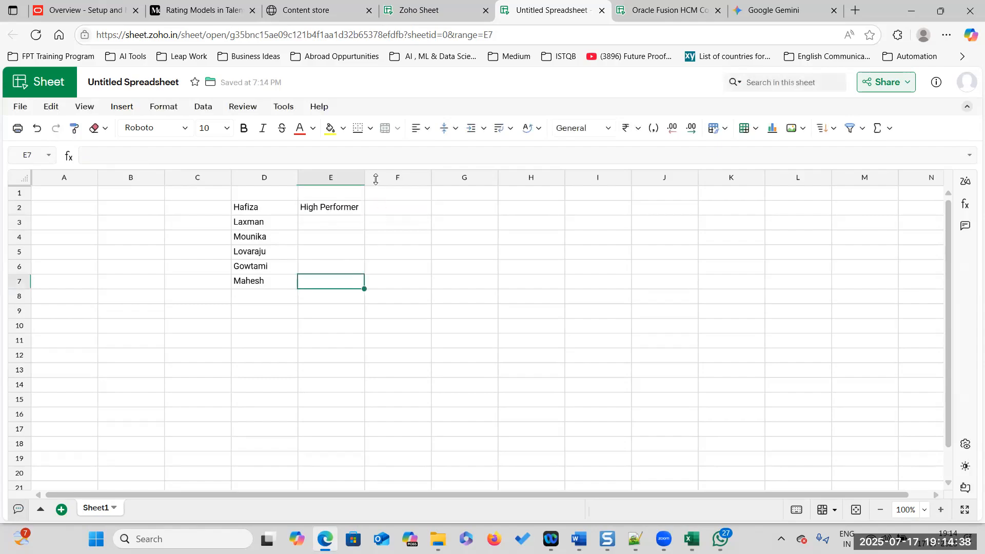
# Step: Copy the "High Performer" rating from E2 into cells E3 and E4 for the next two employees
pyautogui.click(358, 207)
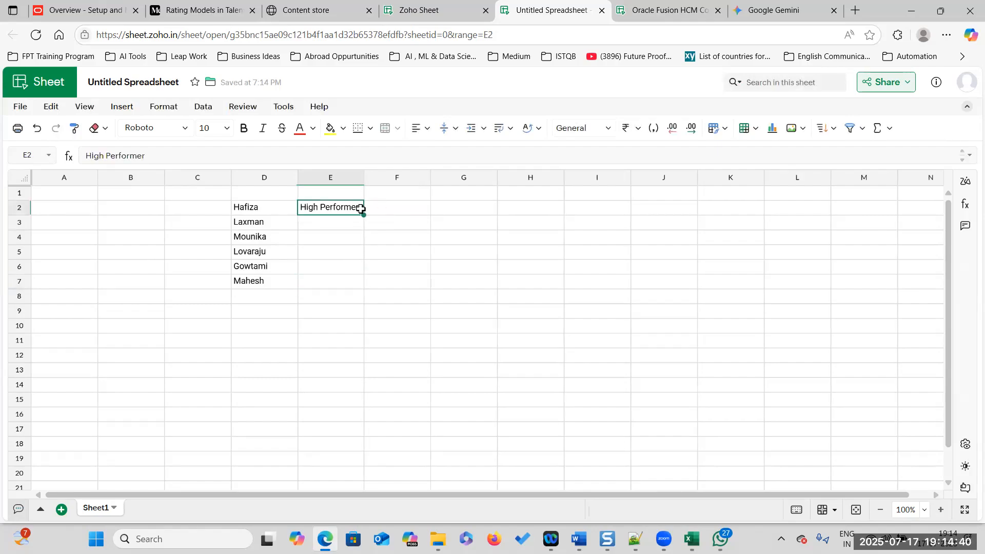
pyautogui.hotkey('ctrl', 'c')
pyautogui.click(346, 224)
pyautogui.hotkey('ctrl', 'v')
pyautogui.press('Down')
pyautogui.hotkey('ctrl', 'v')
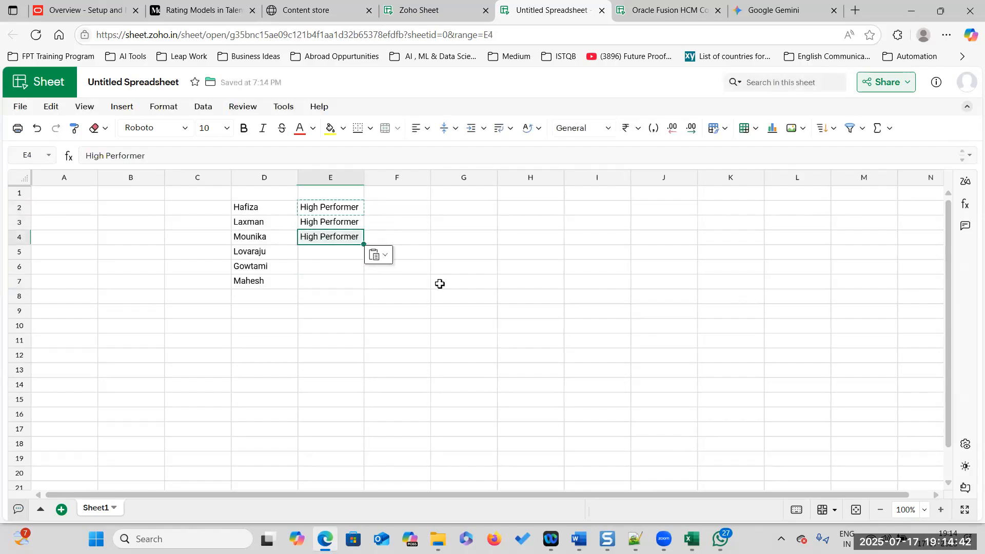
pyautogui.click(438, 281)
pyautogui.click(324, 221)
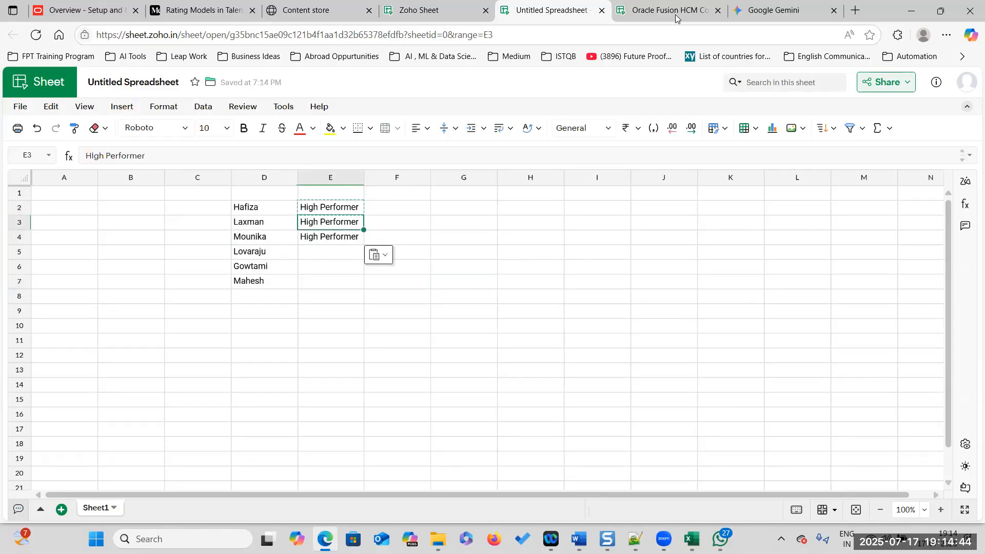
# Step: Review how the Gemini answer splits employees into top, average and low performers, highlighting that section, and return to the Zoho spreadsheet
pyautogui.click(760, 10)
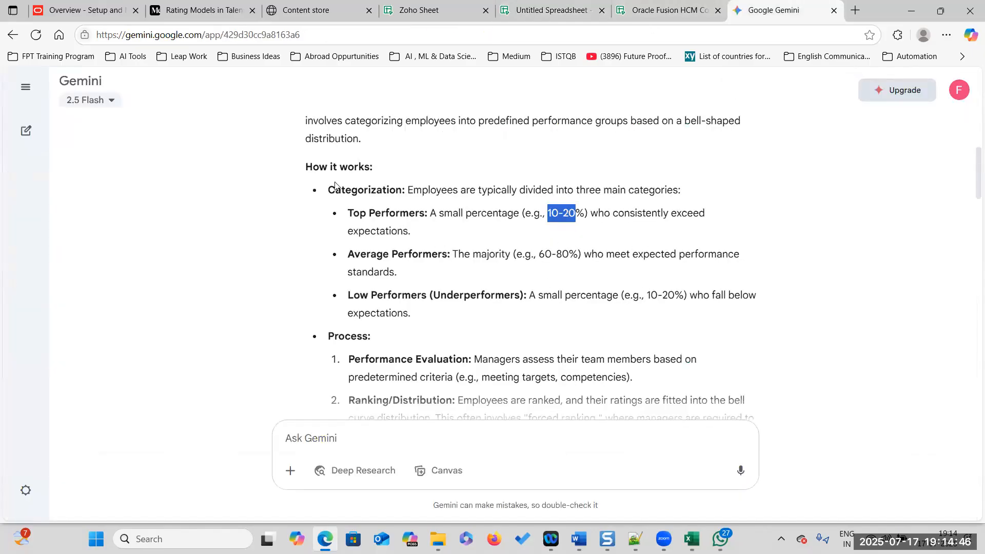
pyautogui.scroll(2, 588, 170)
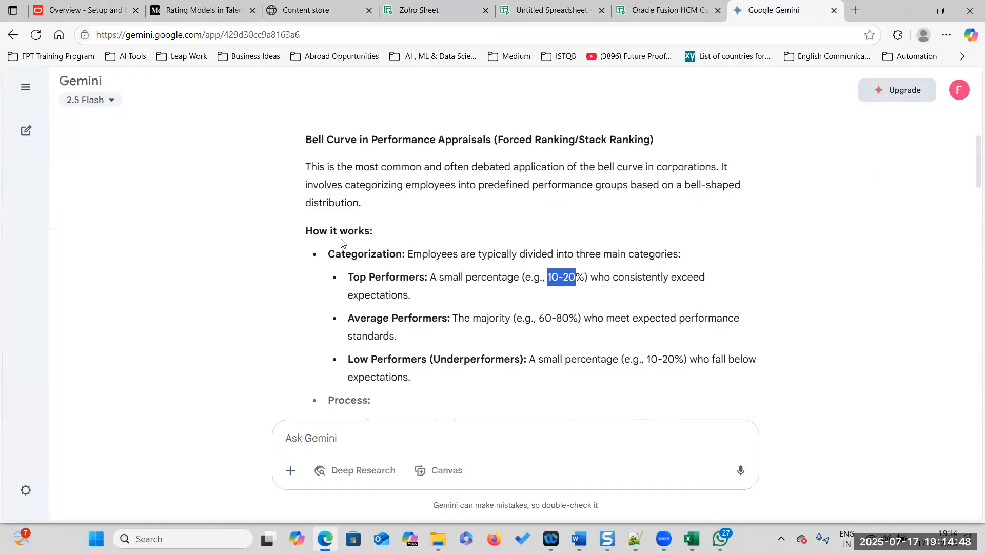
pyautogui.moveTo(305, 230); pyautogui.dragTo(448, 336)
pyautogui.click(448, 335)
pyautogui.hotkey('alt', 'Tab')
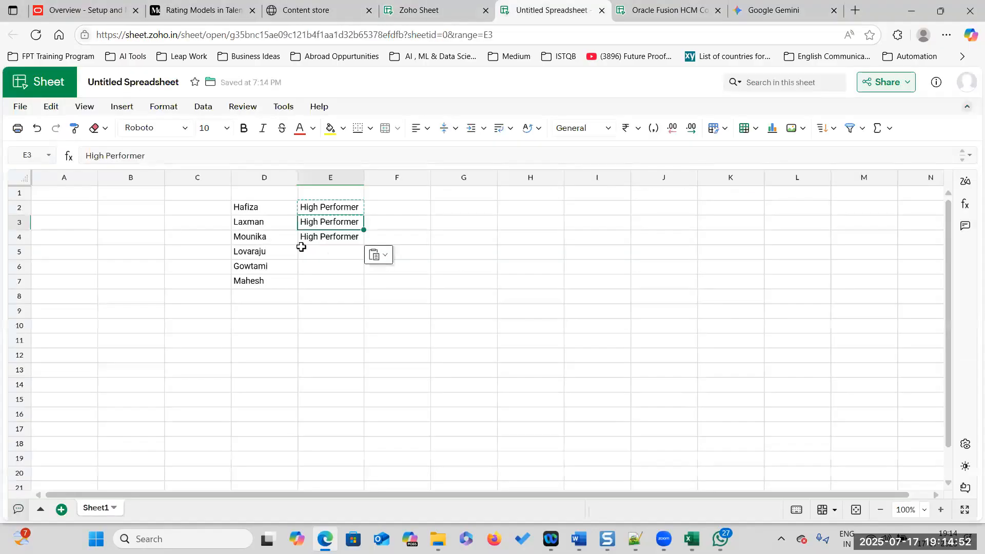
# Step: Clear the "High Performer" rating from cells E3 and E4, beside the second and third employees
pyautogui.click(324, 260)
pyautogui.click(258, 223)
pyautogui.click(261, 237)
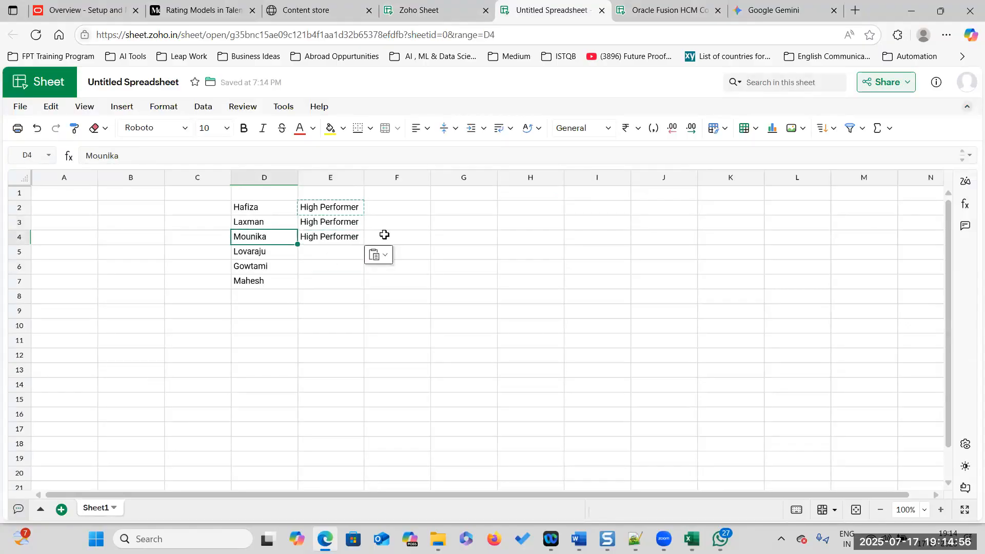
pyautogui.click(345, 225)
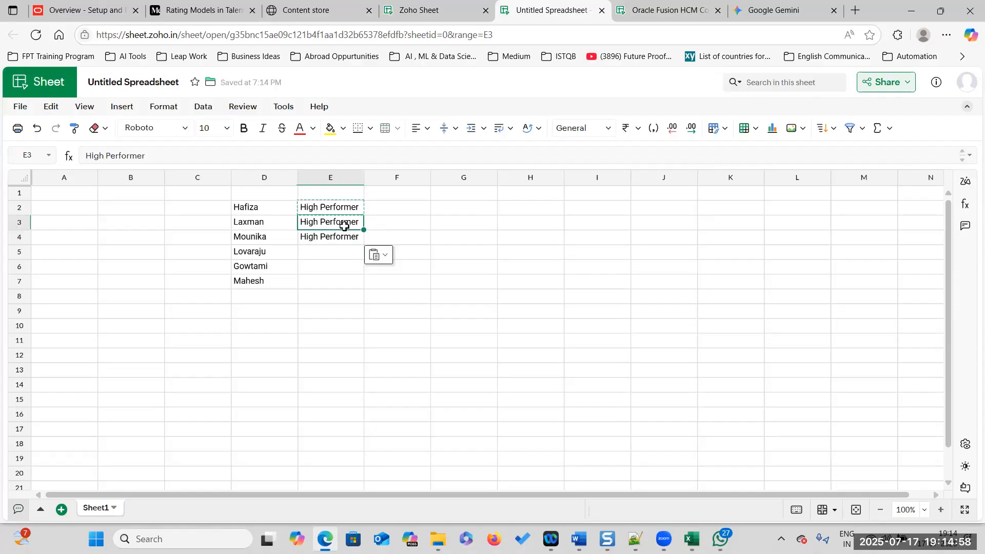
pyautogui.press('Delete')
pyautogui.press('Down')
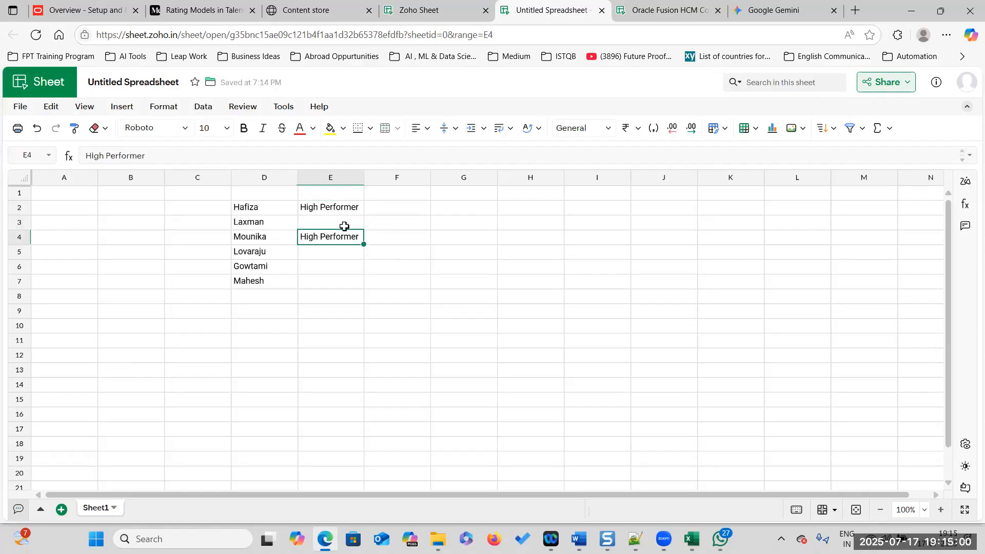
pyautogui.press('Delete')
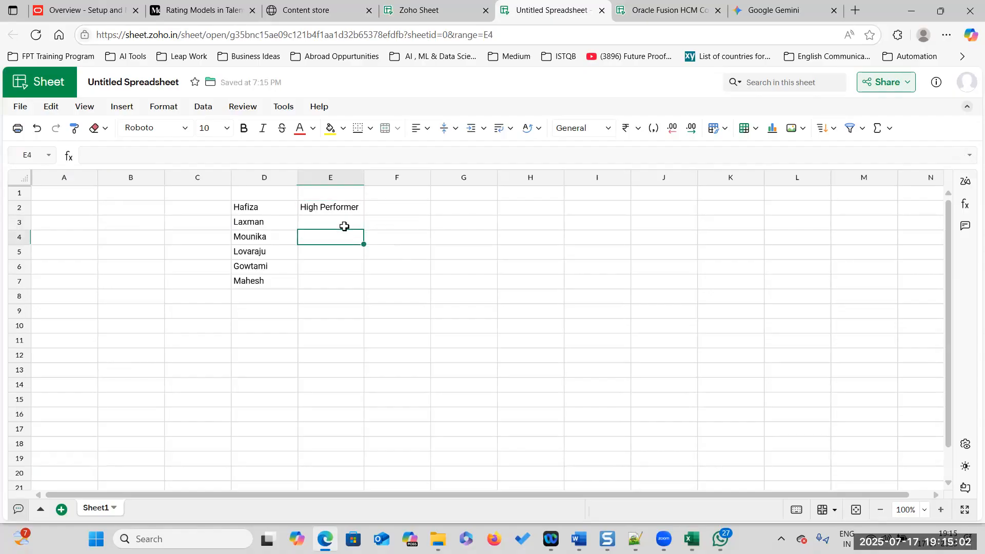
# Step: Enter 10% in cell G2 for the first employee and 10% in cell G7 for the last employee
pyautogui.click(453, 212)
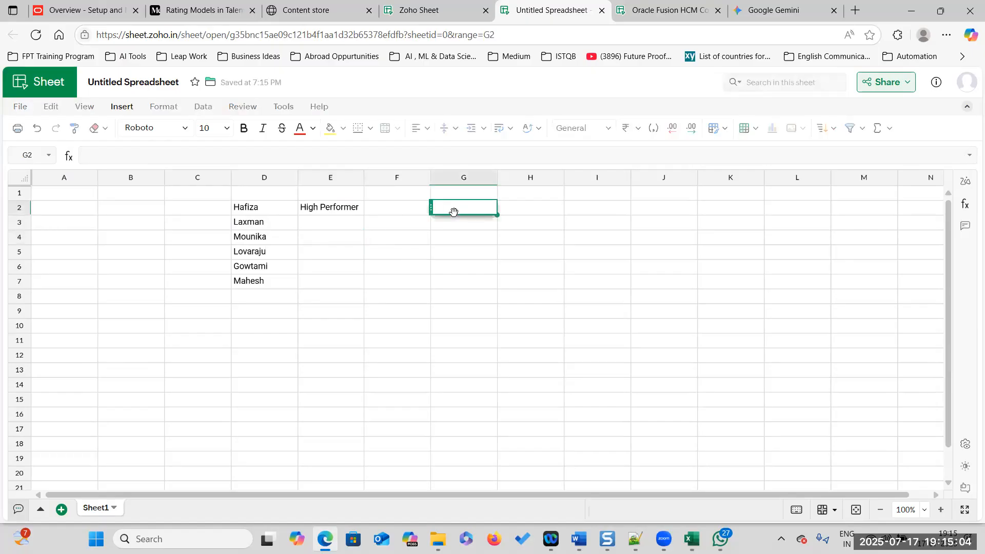
pyautogui.write('10 %')
pyautogui.press('Delete')
pyautogui.click(447, 283)
pyautogui.write('10$')
pyautogui.press('BackSpace')
pyautogui.write('%')
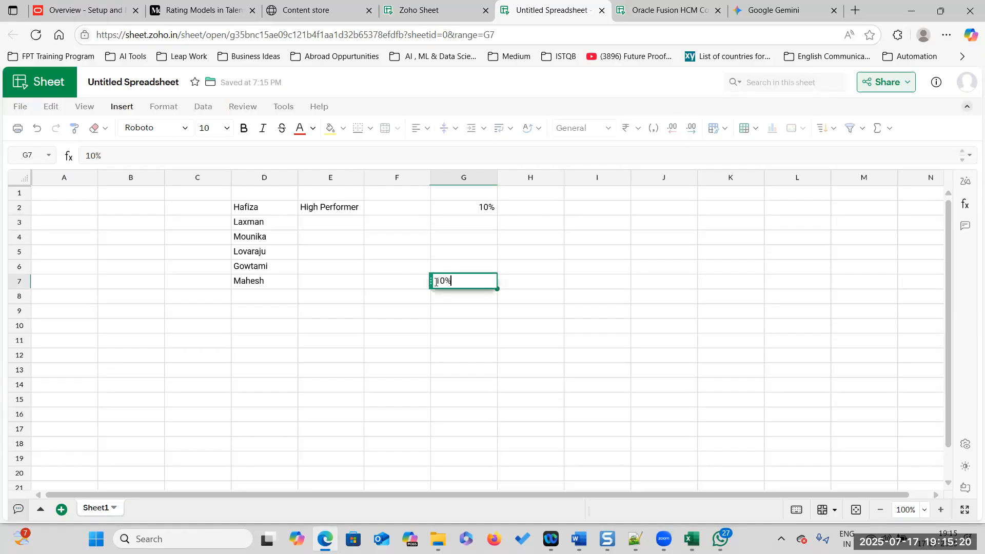
pyautogui.click(510, 293)
pyautogui.click(474, 279)
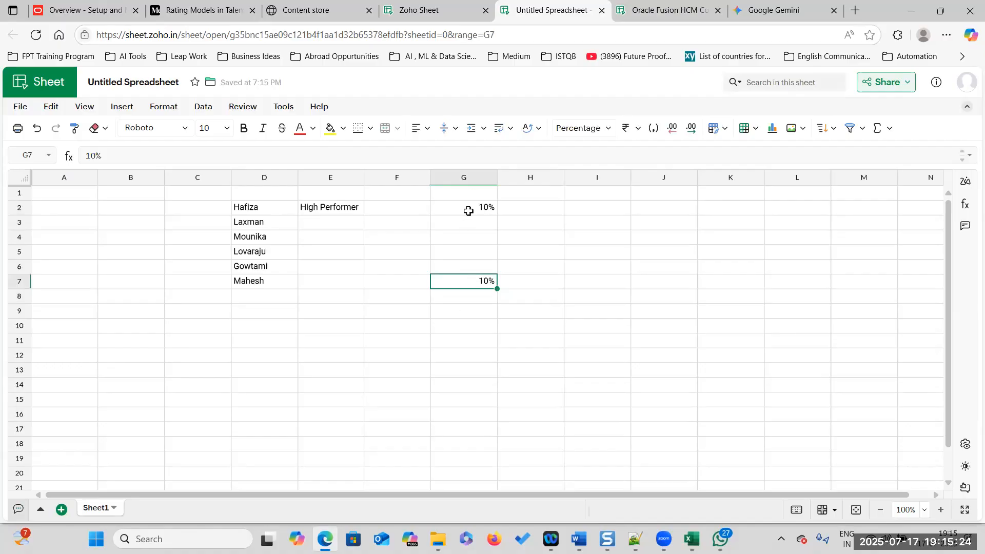
pyautogui.click(505, 264)
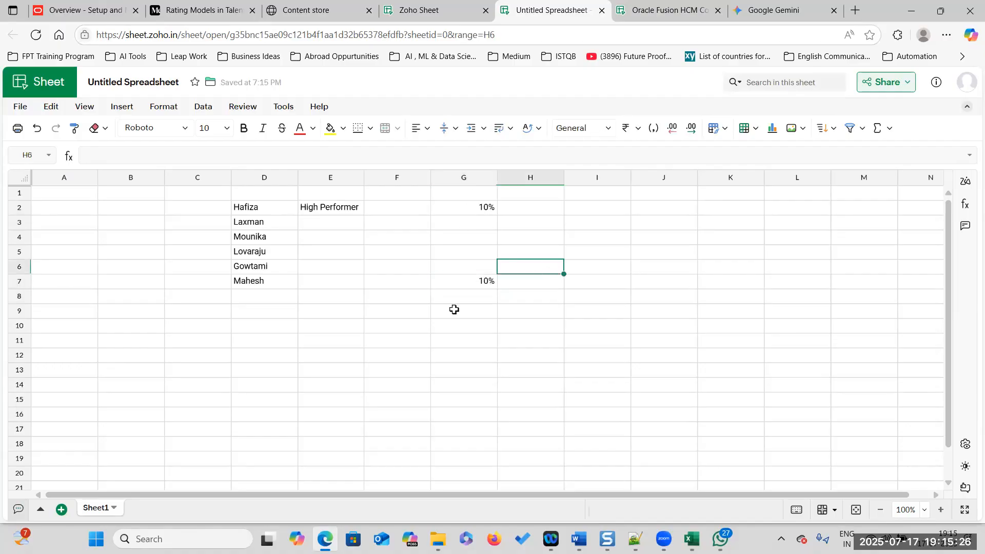
# Step: Enter the rating "Low Performer" in cell E7 beside the last employee and widen column E
pyautogui.doubleClick(305, 280)
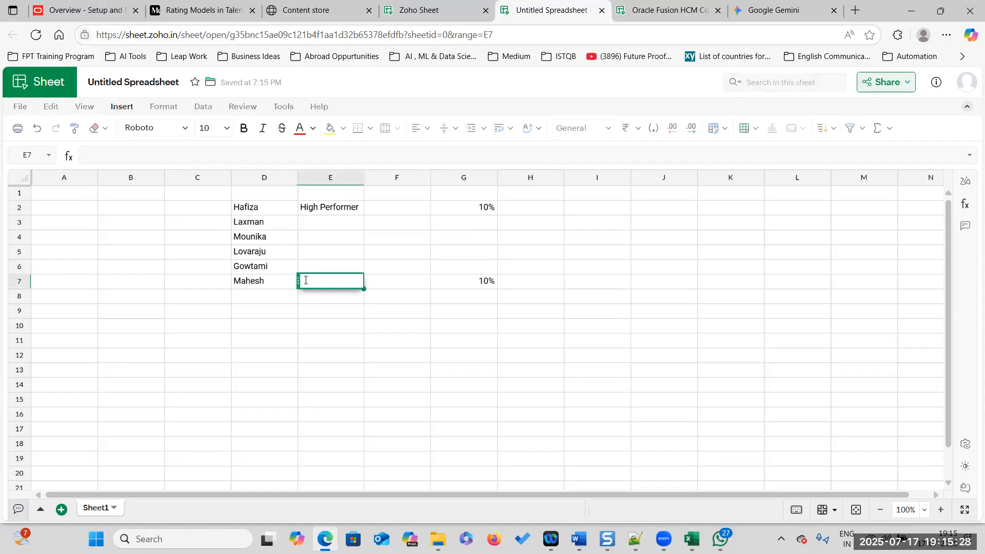
pyautogui.write('Low Performer')
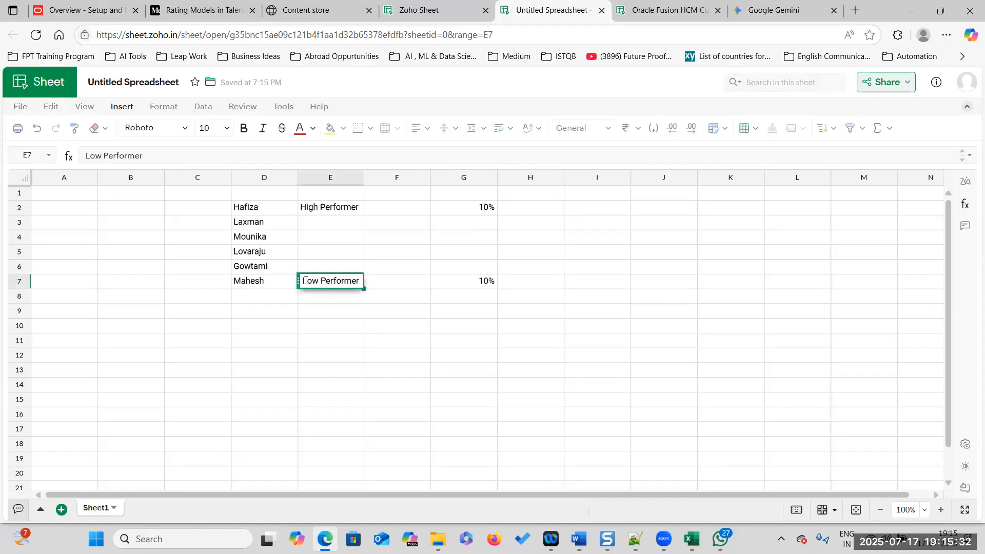
pyautogui.write('mar')
pyautogui.click(408, 310)
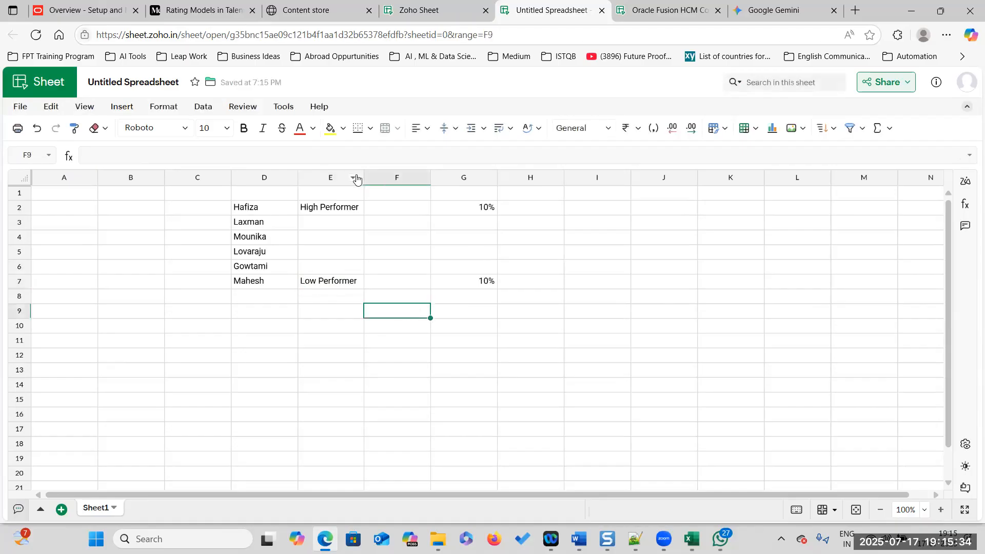
pyautogui.moveTo(362, 174); pyautogui.dragTo(414, 174)
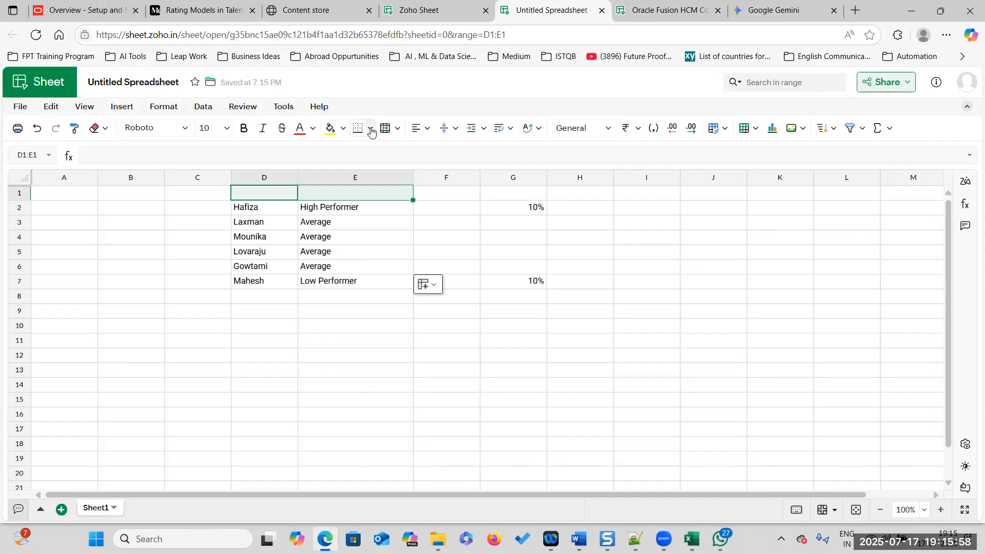
pyautogui.click(371, 129)
pyautogui.click(492, 262)
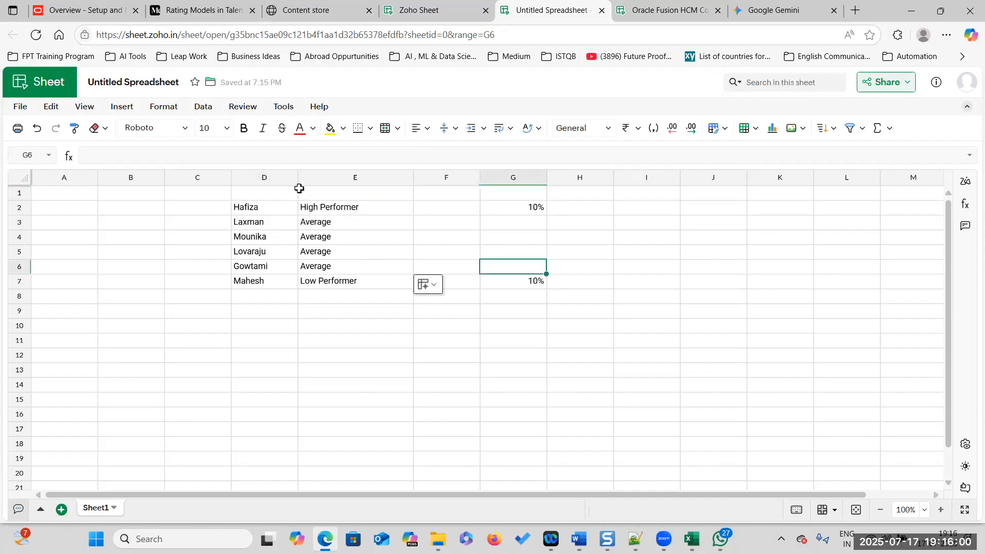
pyautogui.doubleClick(251, 191)
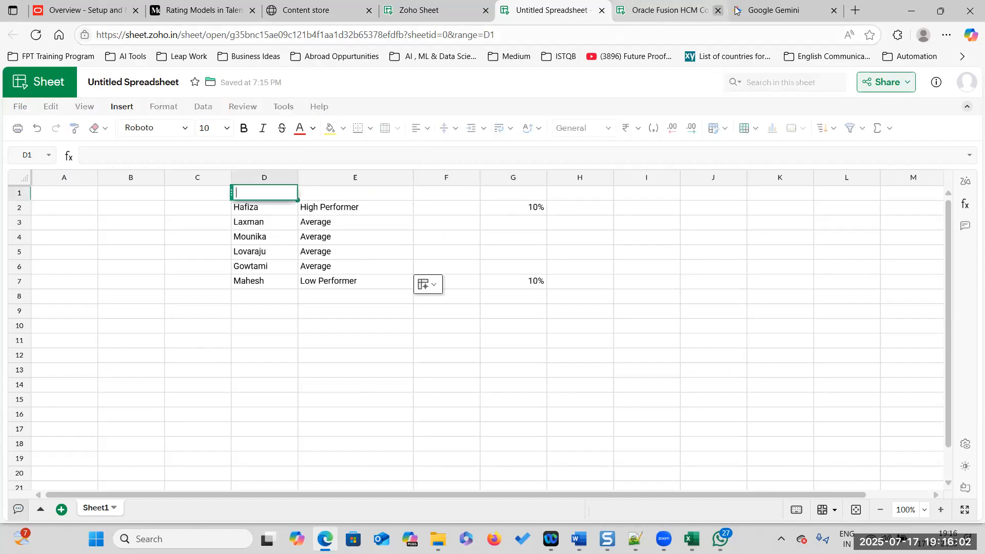
# Step: Switch to Gemini and highlight the terms "Gaussian distribution", "normal distribution" and "bell curve" in the answer's opening sentence
pyautogui.click(775, 10)
pyautogui.scroll(3, 518, 236)
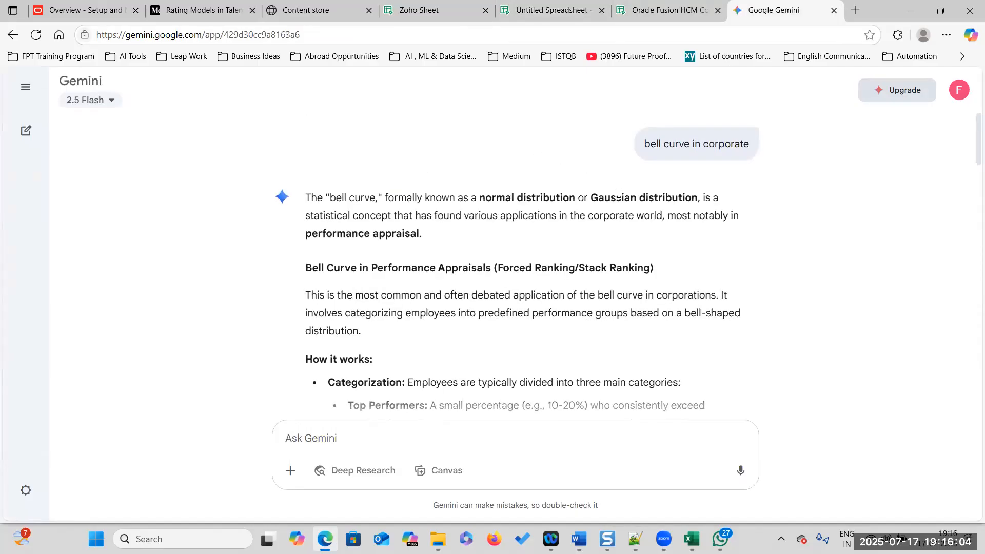
pyautogui.moveTo(593, 198); pyautogui.dragTo(699, 198)
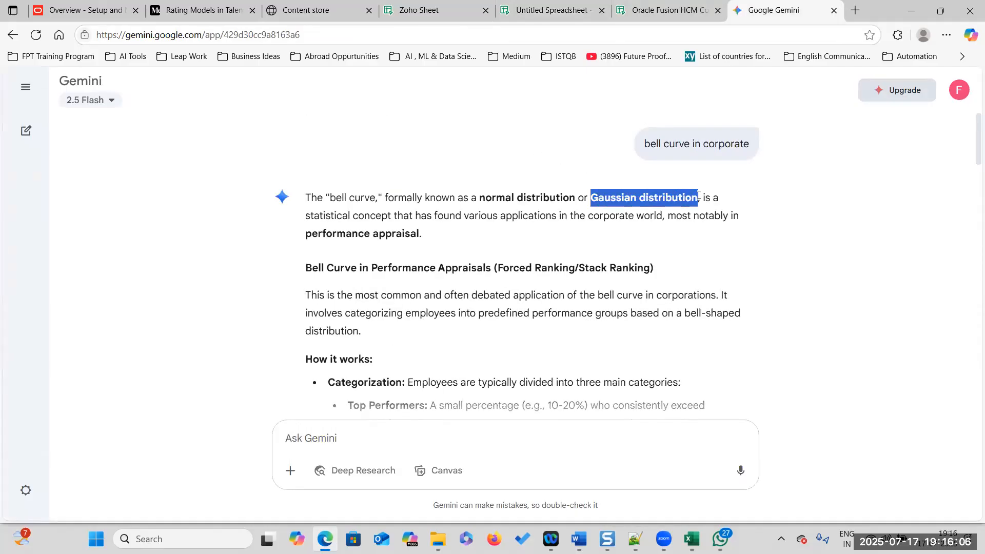
pyautogui.moveTo(480, 198); pyautogui.dragTo(575, 196)
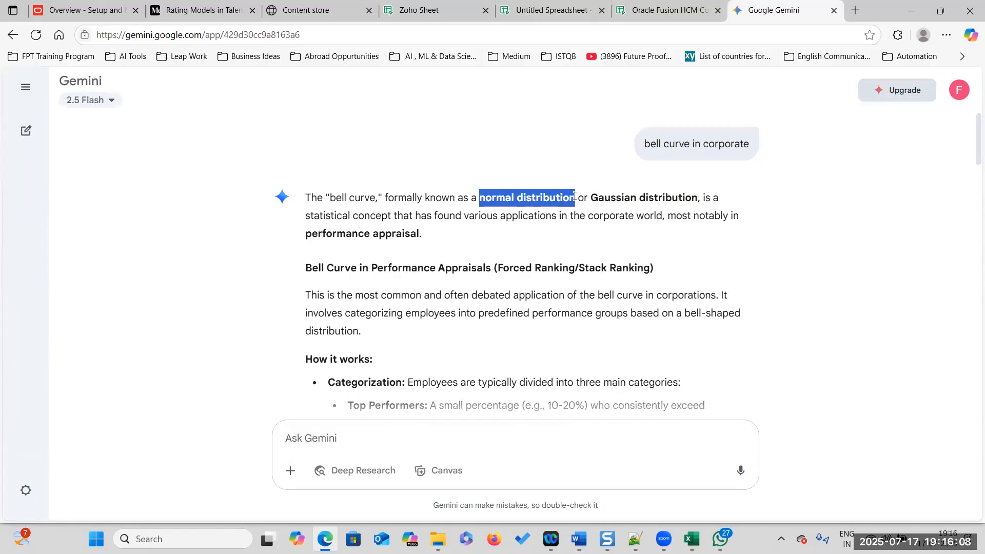
pyautogui.moveTo(330, 197); pyautogui.dragTo(378, 196)
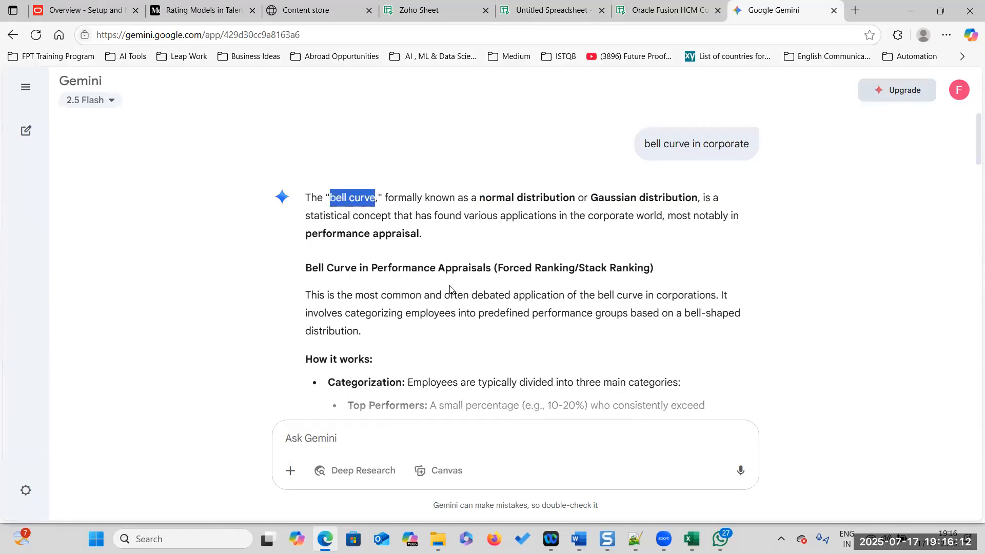
# Step: Skim the answer's pros, cons and other corporate applications, and highlight "normal distribution or Gaussian distribution" in the introduction
pyautogui.scroll(-15, 312, 308)
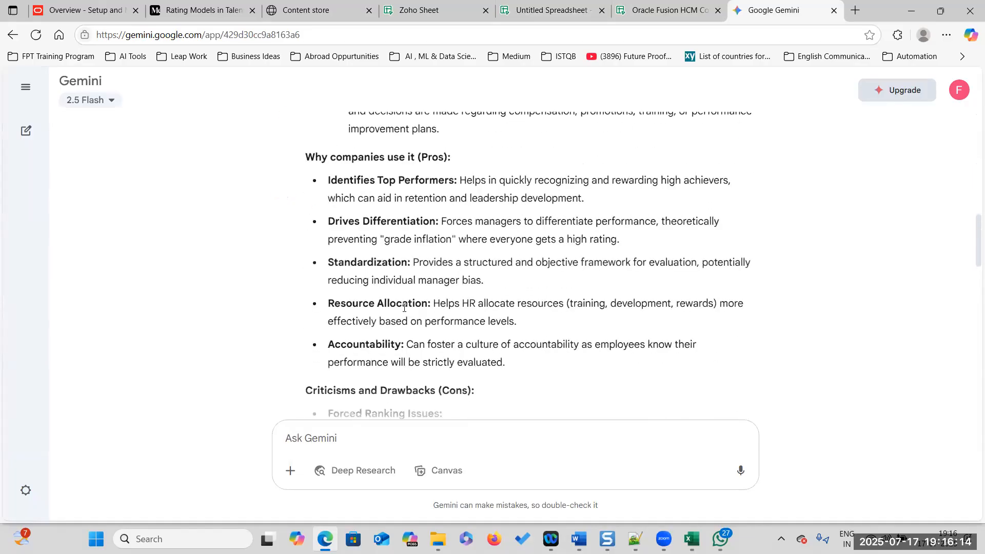
pyautogui.scroll(-13, 404, 307)
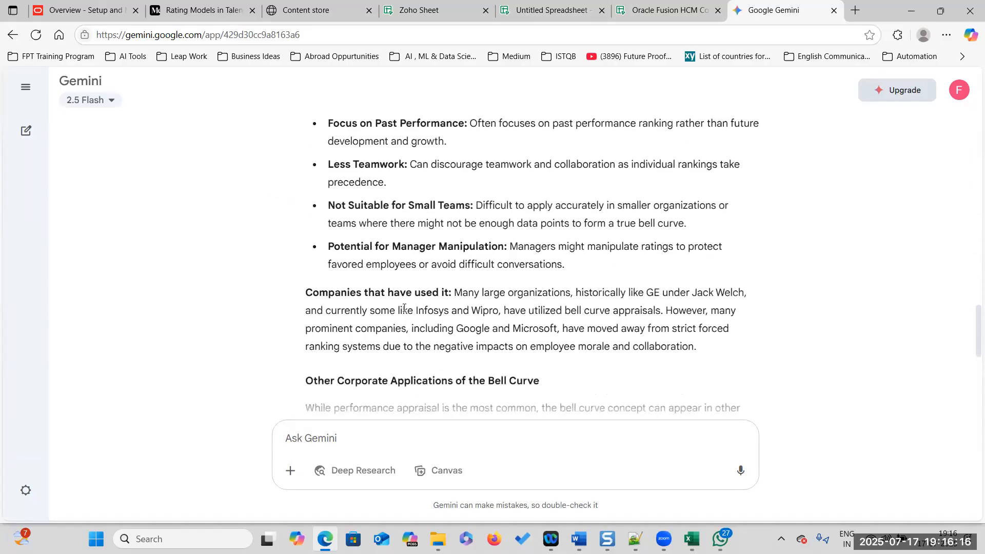
pyautogui.scroll(5, 442, 284)
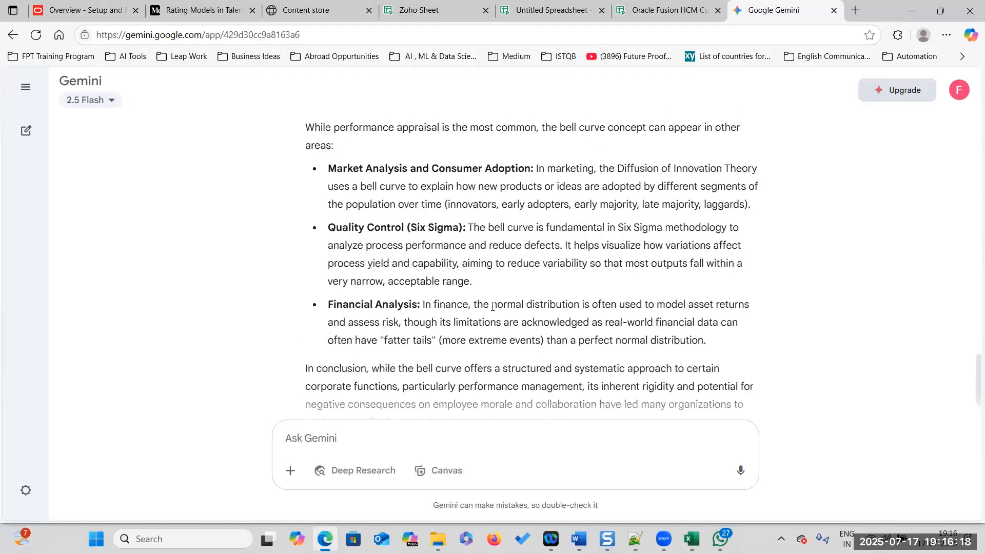
pyautogui.scroll(1, 516, 244)
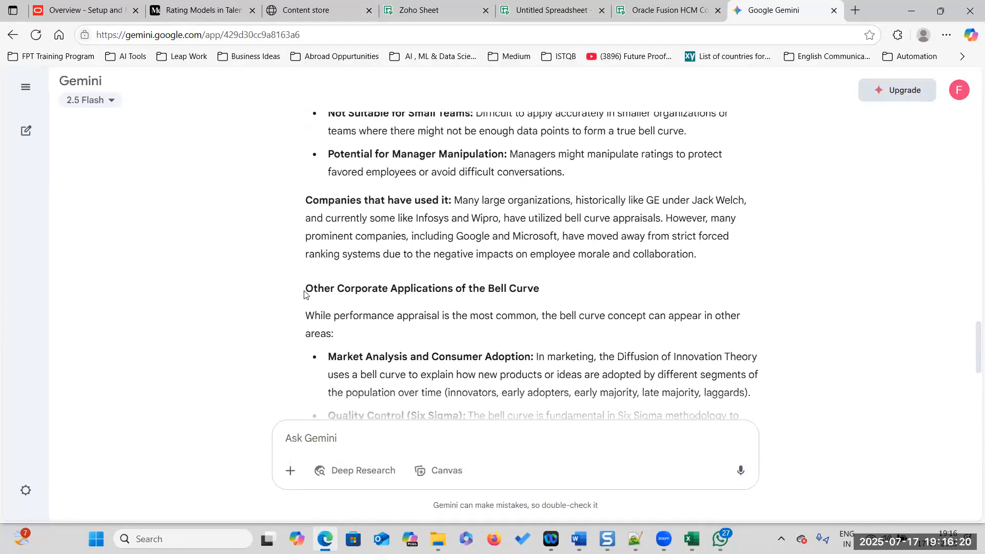
pyautogui.scroll(10, 514, 277)
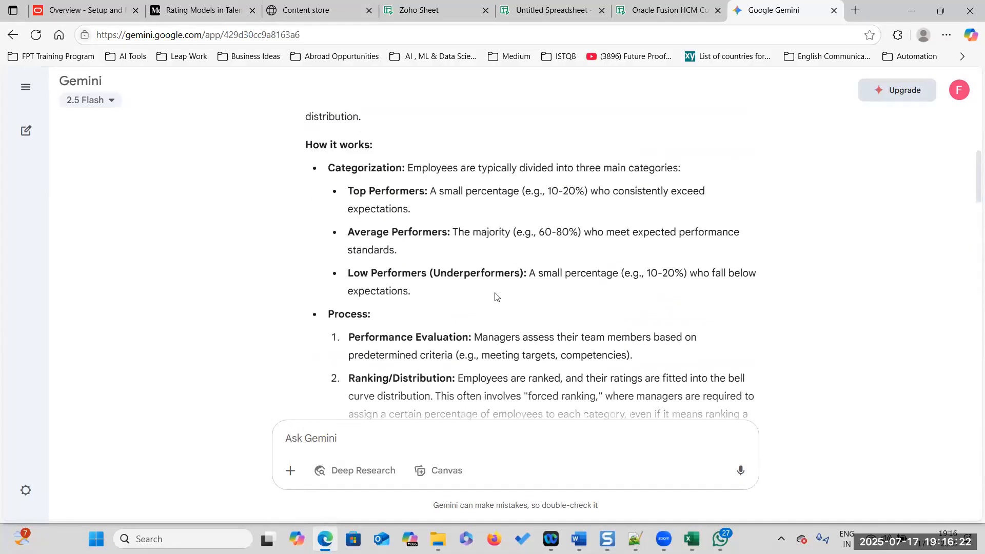
pyautogui.click(344, 165)
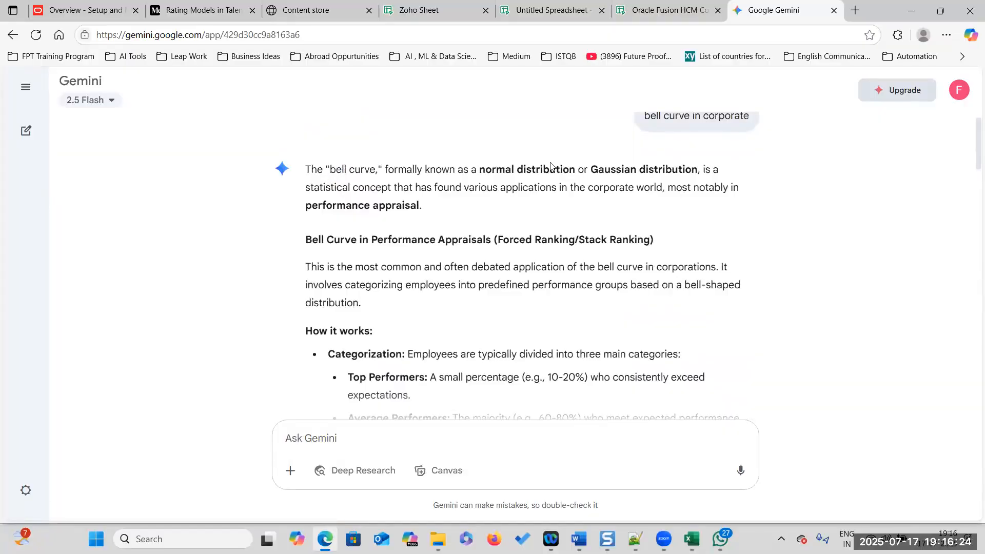
pyautogui.moveTo(481, 168); pyautogui.dragTo(698, 169)
# Step: Review the pros of the bell curve, highlighting the points on top performers, differentiation, standardization and resource allocation
pyautogui.scroll(-5, 436, 273)
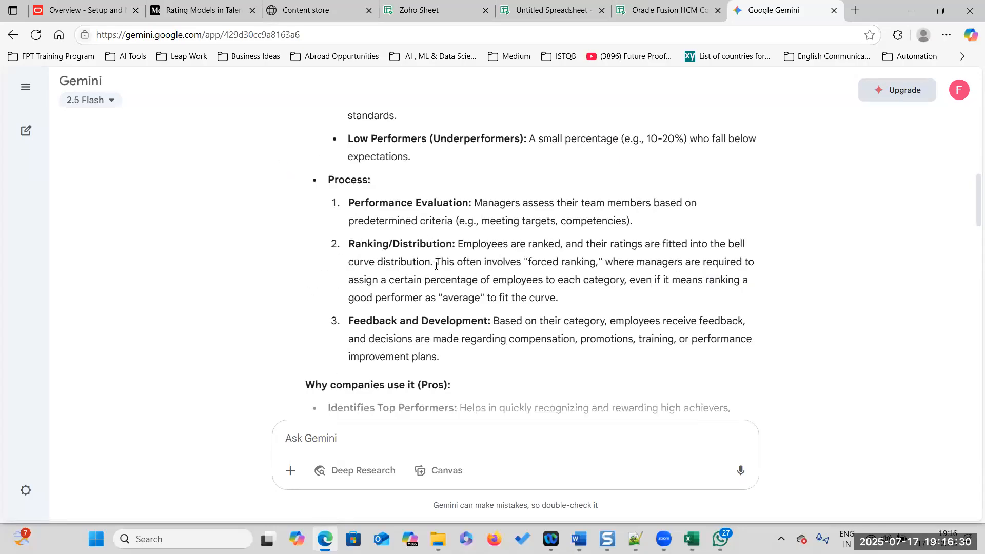
pyautogui.scroll(-4, 437, 265)
pyautogui.moveTo(331, 216); pyautogui.dragTo(457, 216)
pyautogui.moveTo(328, 257); pyautogui.dragTo(436, 257)
pyautogui.doubleClick(350, 293)
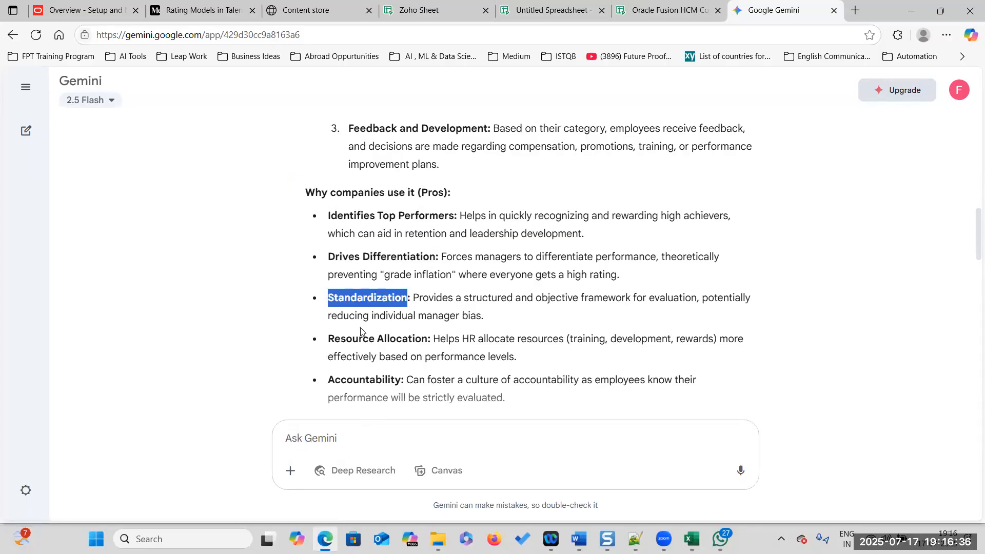
pyautogui.moveTo(329, 340); pyautogui.dragTo(431, 339)
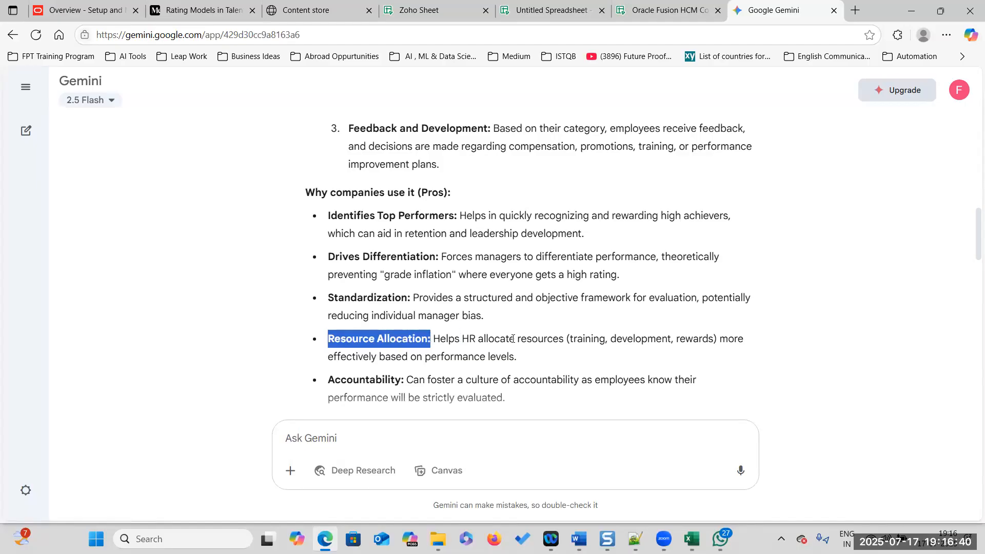
pyautogui.click(573, 339)
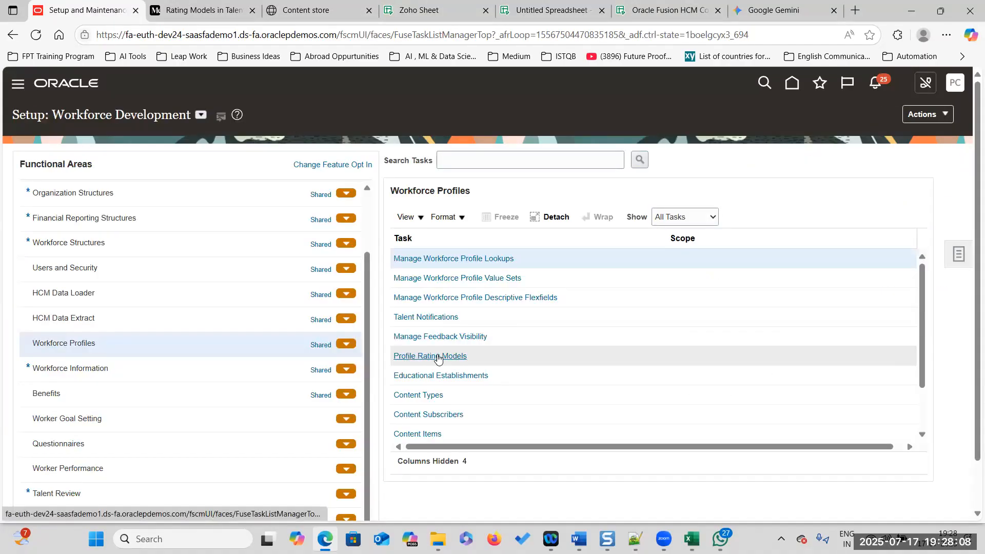
# Step: Open the Profile Rating Models task under Workforce Profiles in Oracle and open the TATA Computer Languages RM model for editing
pyautogui.click(419, 356)
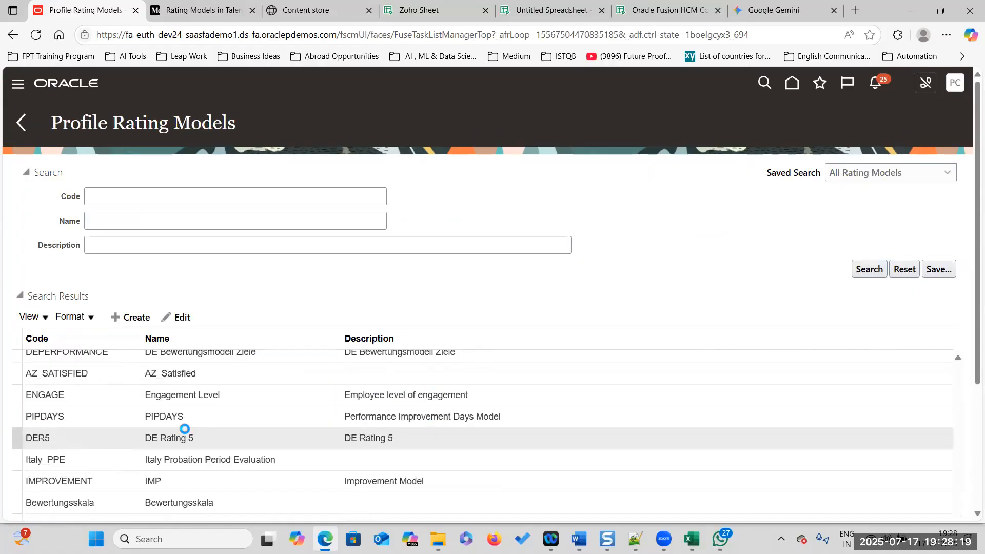
pyautogui.scroll(-2, 188, 434)
pyautogui.scroll(-3, 395, 447)
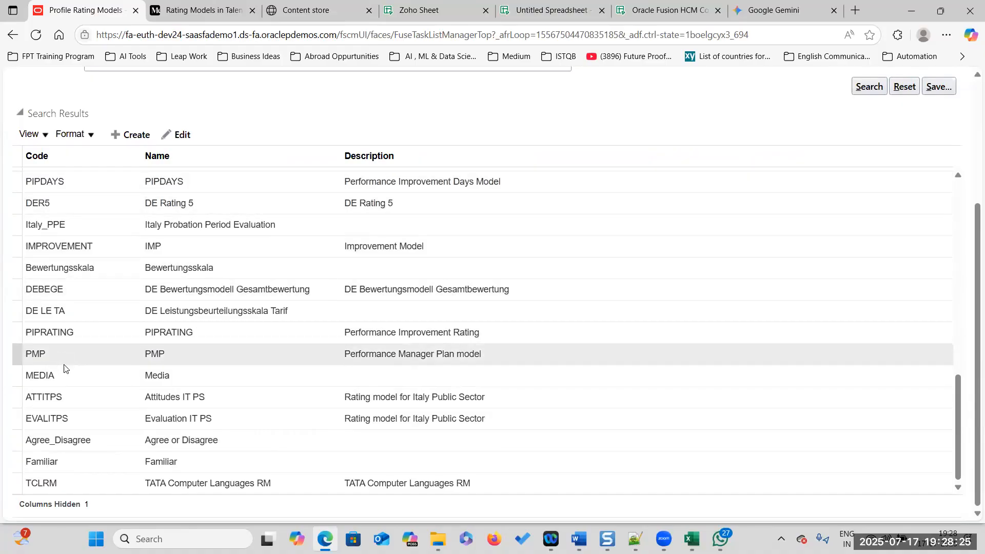
pyautogui.click(177, 481)
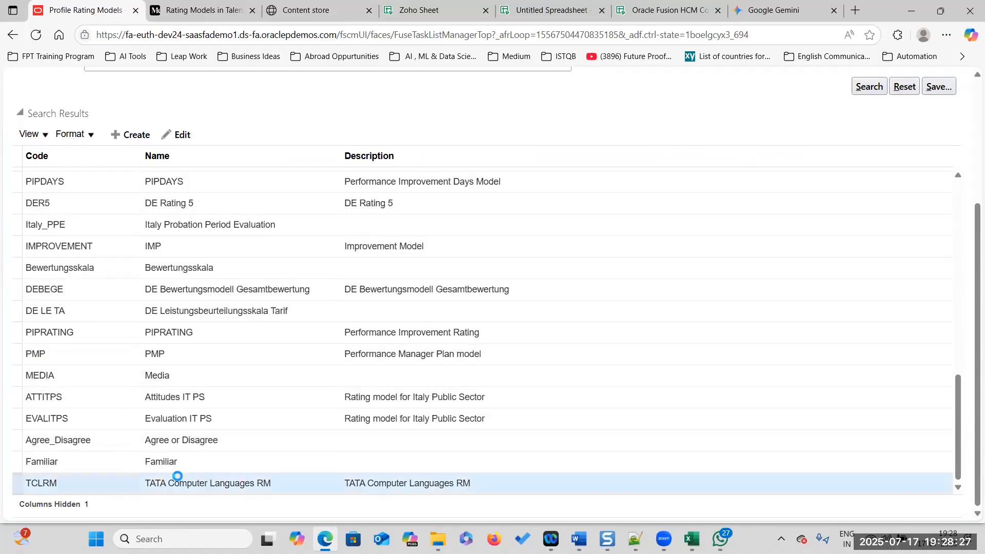
pyautogui.click(180, 135)
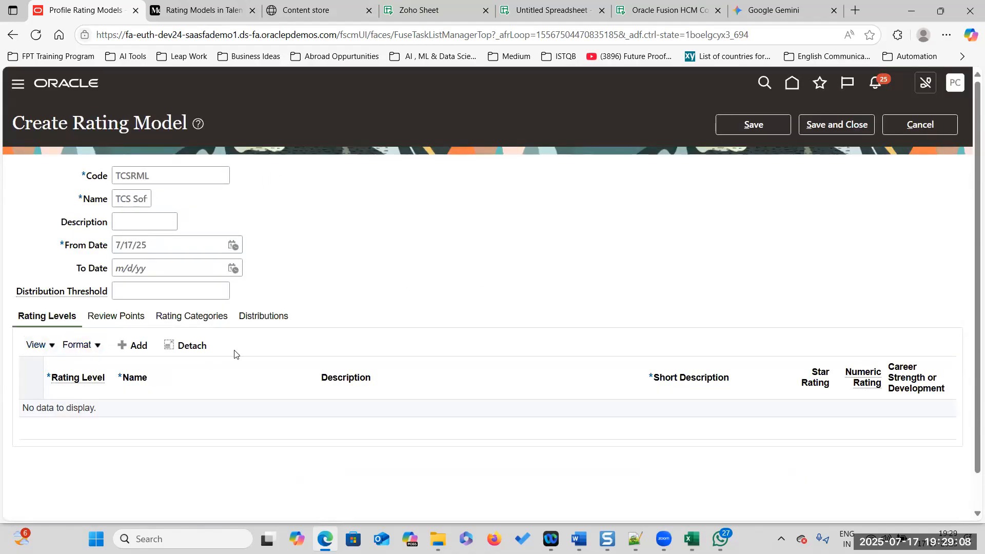
# Step: Add rating level 1 named Low with description Low, star rating 1, numeric rating 1 and the career option Strength
pyautogui.click(132, 346)
pyautogui.write('1')
pyautogui.click(198, 409)
pyautogui.write('Loa')
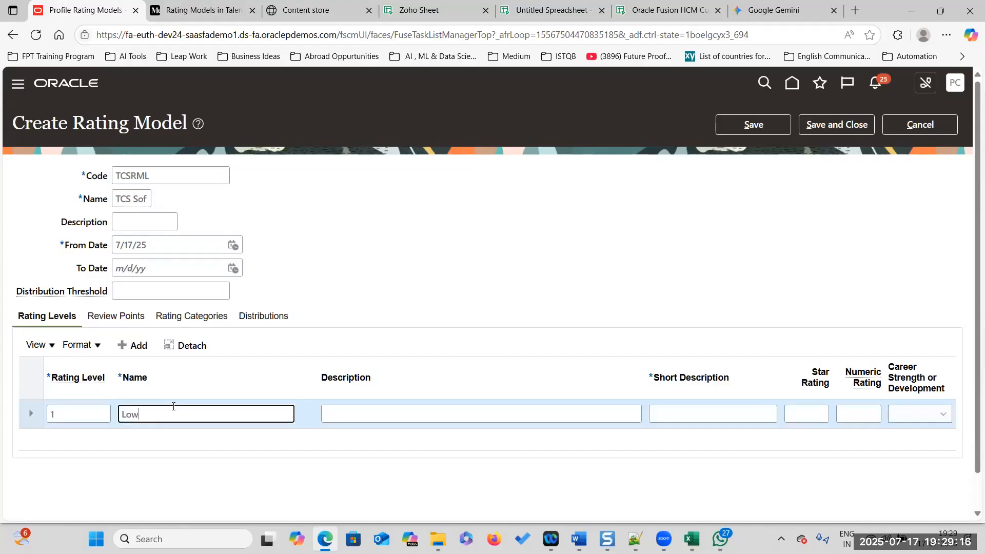
pyautogui.press('Tab')
pyautogui.write('Low')
pyautogui.click(804, 410)
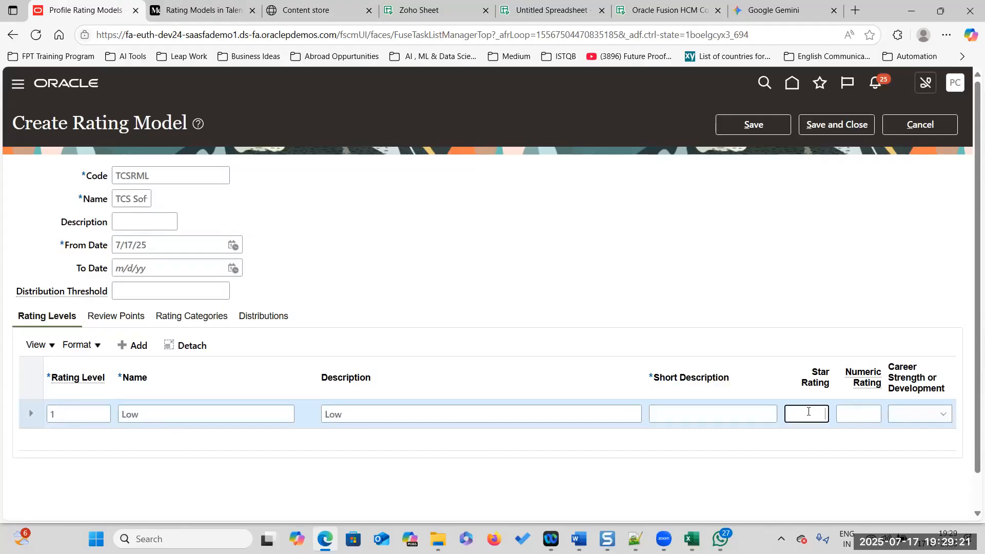
pyautogui.write('1')
pyautogui.click(871, 415)
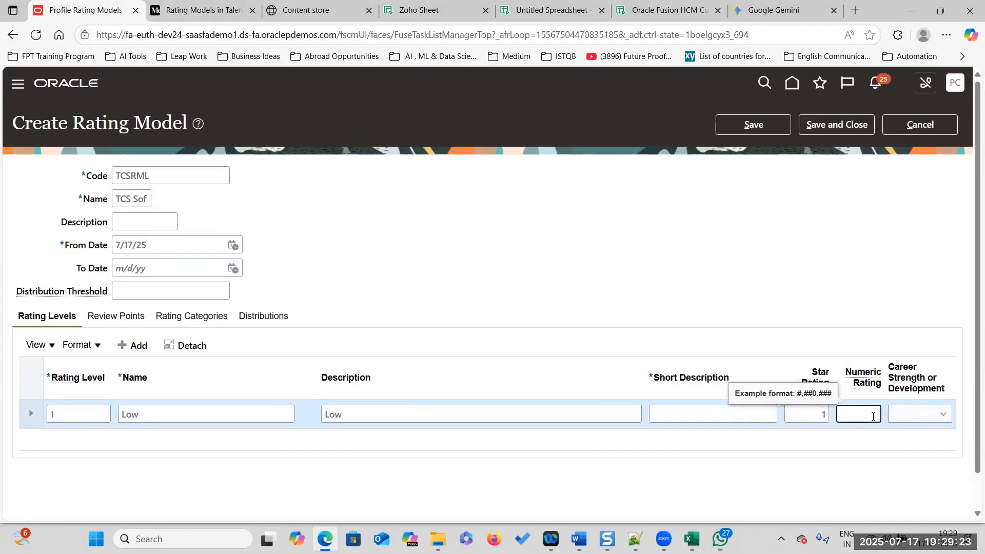
pyautogui.click(936, 413)
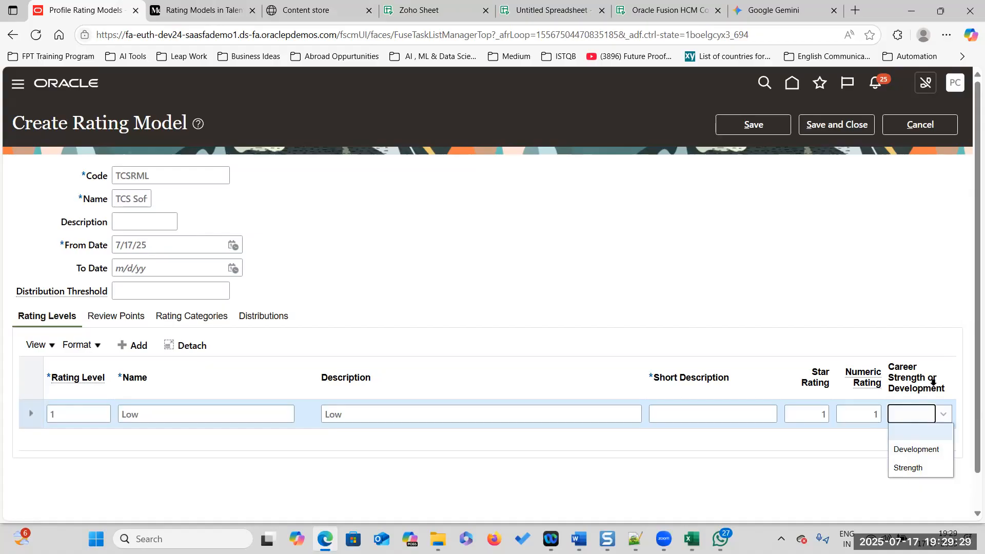
pyautogui.click(927, 468)
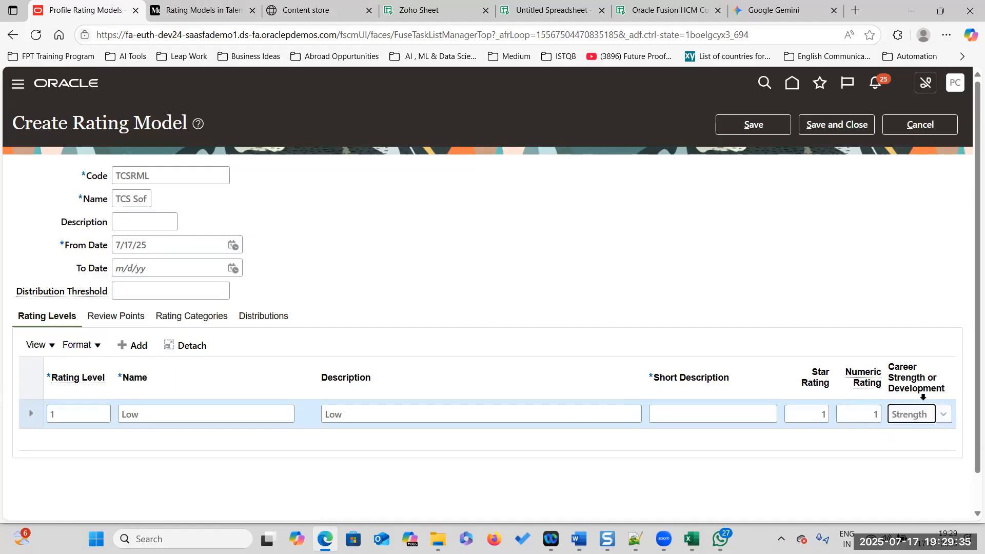
# Step: Add rating level 2, Below Average, with matching description, star and numeric ratings of 2 and Strength, and start level 3 named Average
pyautogui.click(132, 345)
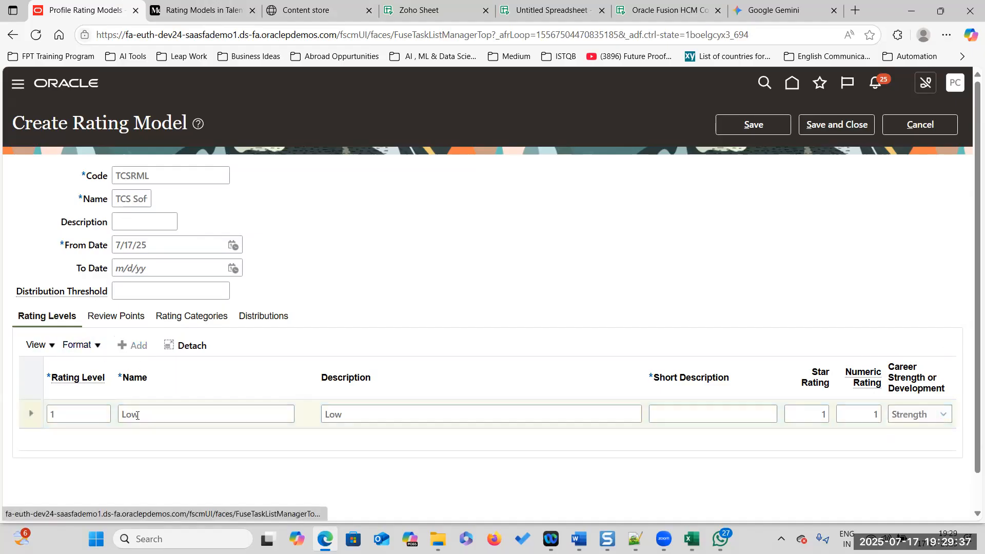
pyautogui.click(68, 440)
pyautogui.write('2')
pyautogui.click(153, 445)
pyautogui.write('belo')
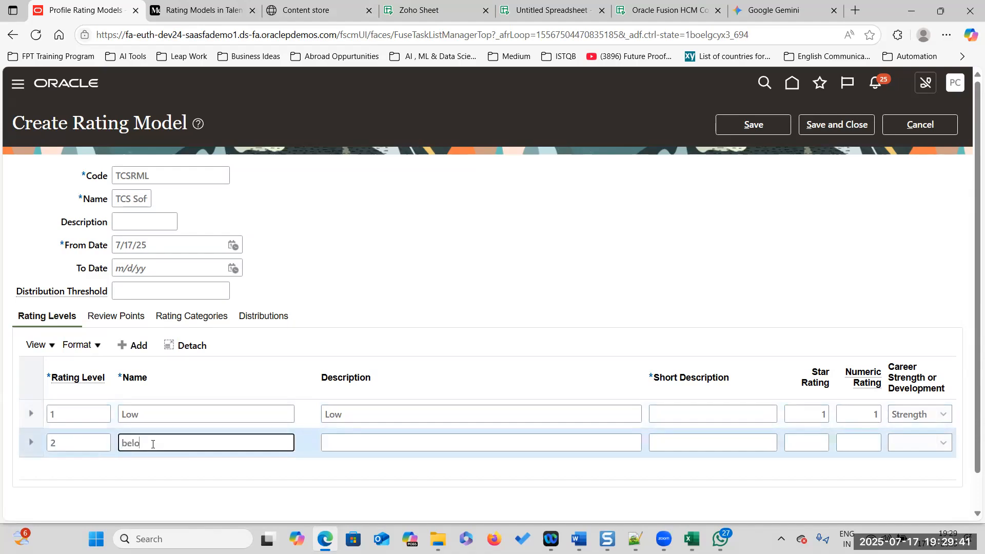
pyautogui.write('el')
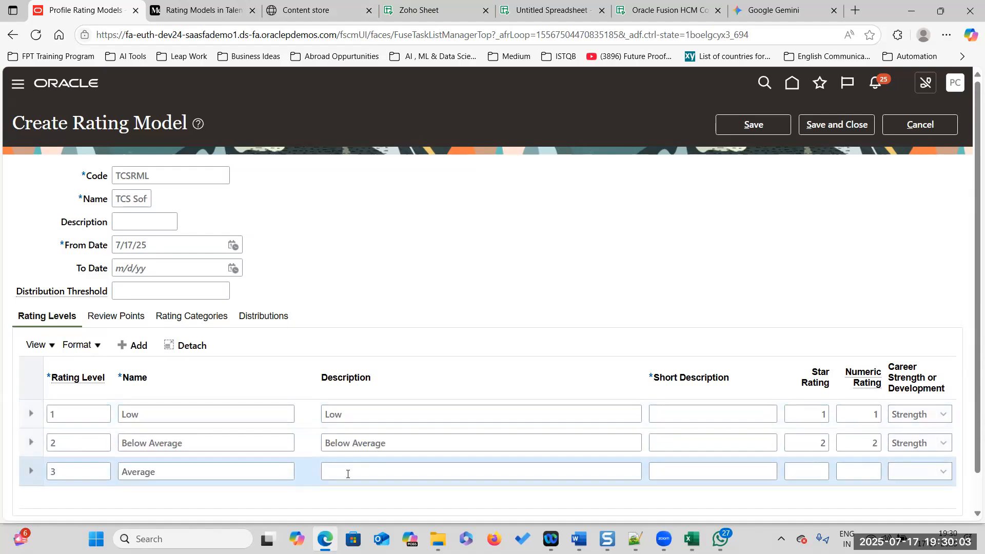
# Step: Complete rating level 3 with description Average, star rating 3, numeric rating 3 and the career option Strength
pyautogui.click(346, 471)
pyautogui.write('Average')
pyautogui.click(823, 471)
pyautogui.write('3')
pyautogui.click(862, 472)
pyautogui.write('3')
pyautogui.click(928, 471)
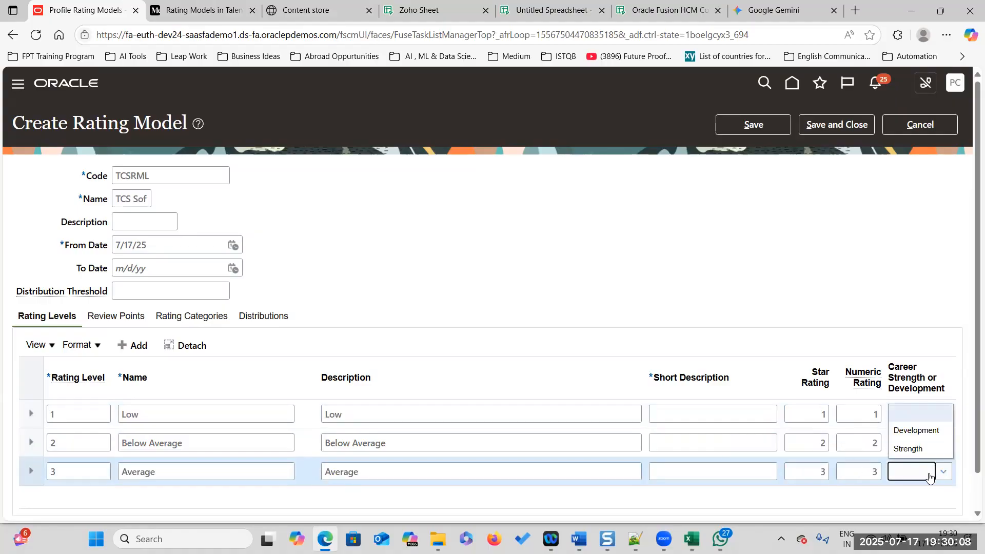
pyautogui.click(926, 451)
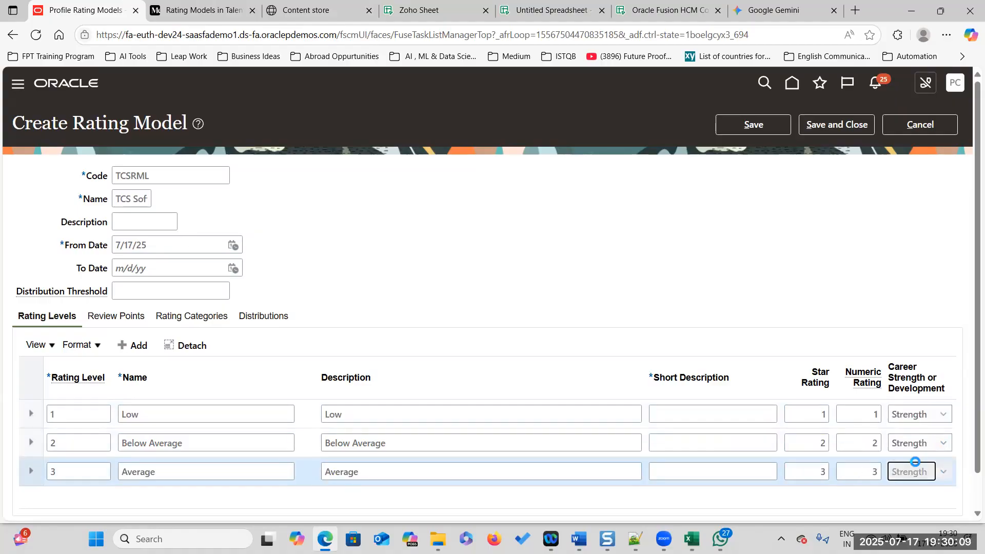
# Step: Add rating level 4 named Above Average with a matching description, star and numeric ratings of 4 and Strength
pyautogui.click(132, 345)
pyautogui.click(63, 461)
pyautogui.write('4')
pyautogui.click(168, 464)
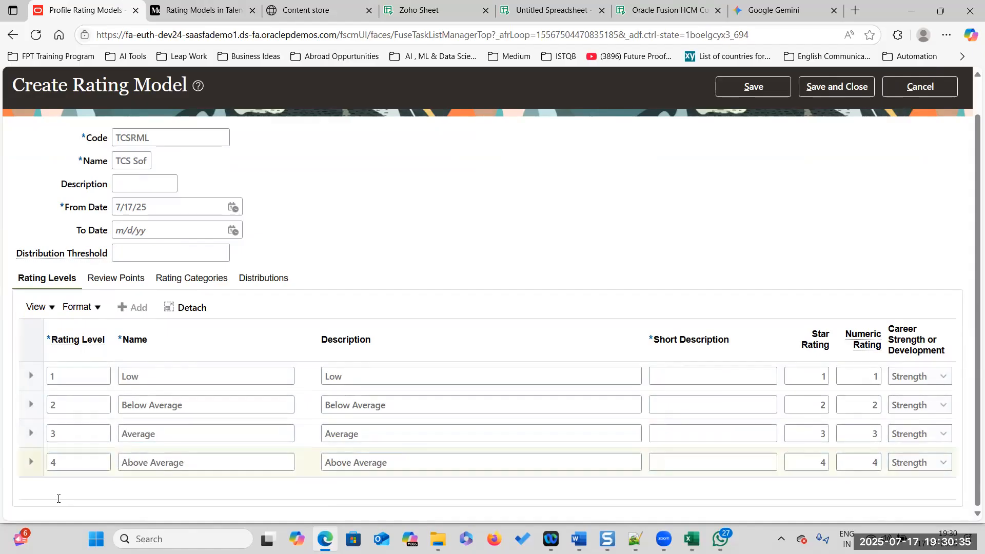
# Step: Add rating level 5 named Out Standing with a matching description, star and numeric ratings of 5 and Strength
pyautogui.click(58, 496)
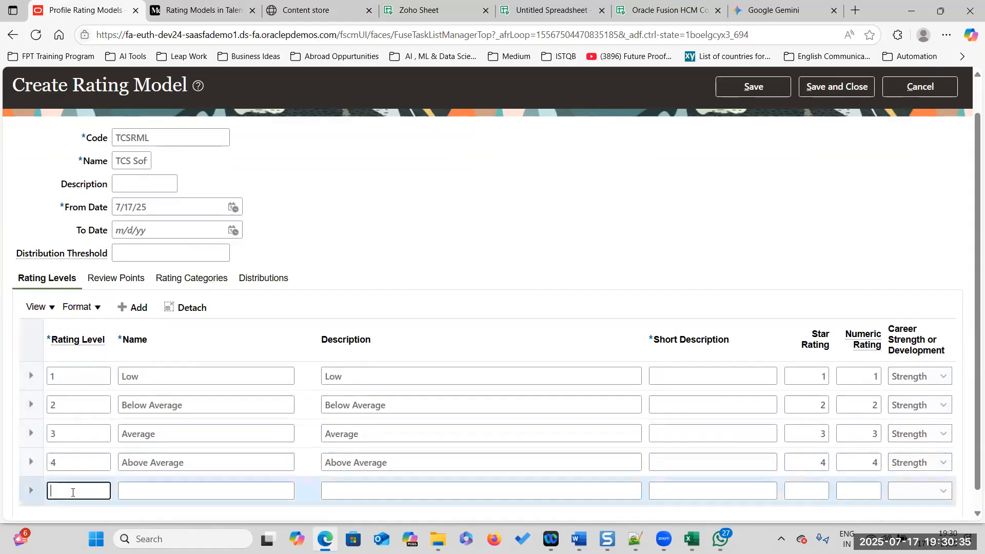
pyautogui.write('5')
pyautogui.click(164, 492)
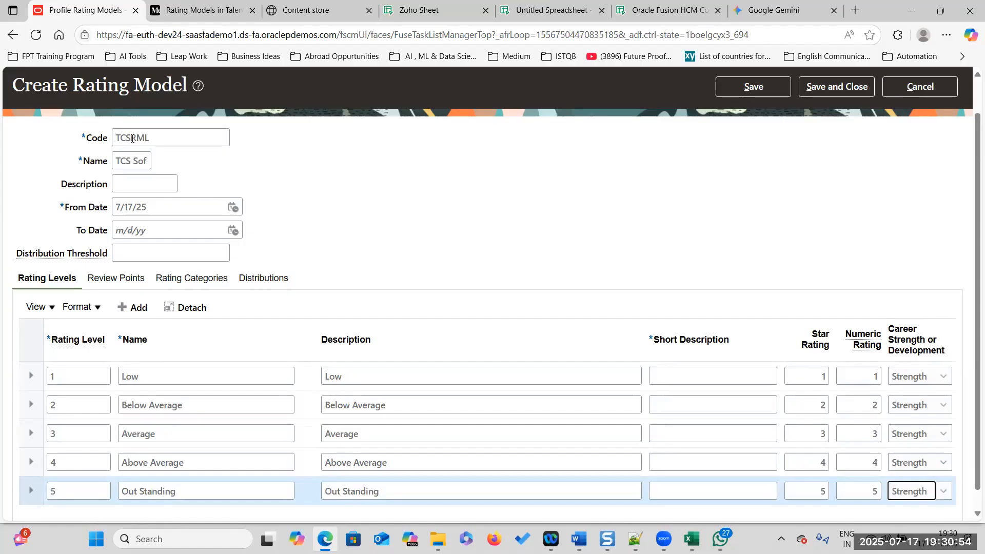
# Step: Change the rating model's code to TCSSLRML and enter "TCS Software Languages RM" as its description
pyautogui.click(131, 137)
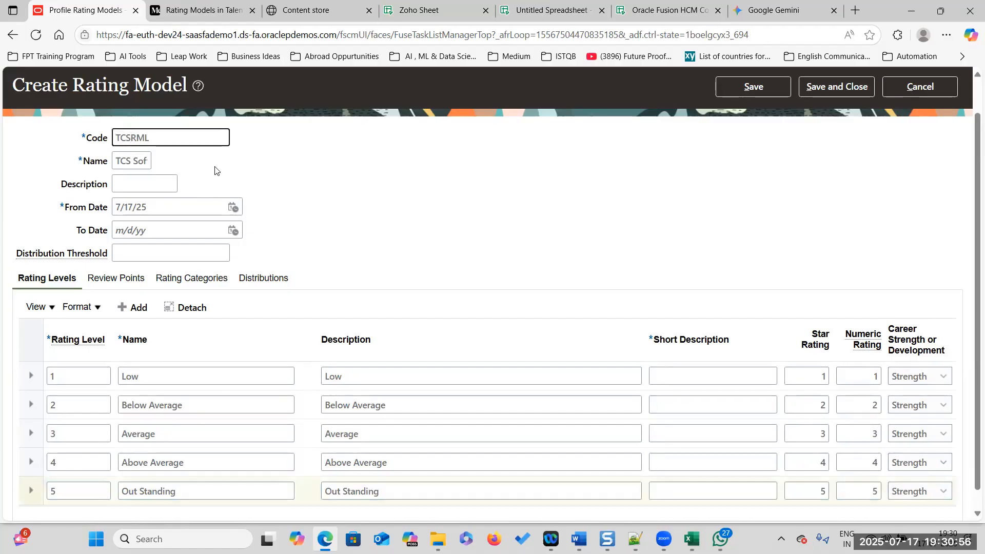
pyautogui.write('SL')
pyautogui.hotkey('ctrl', 'a')
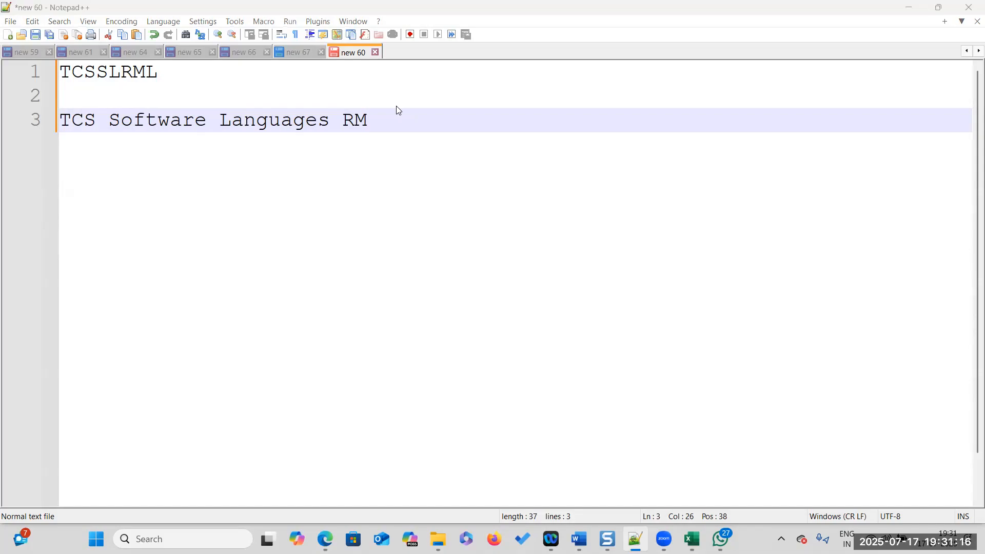
pyautogui.hotkey('alt', 'Tab')
pyautogui.click(131, 183)
pyautogui.write('TCS Software Languages RM')
pyautogui.click(469, 196)
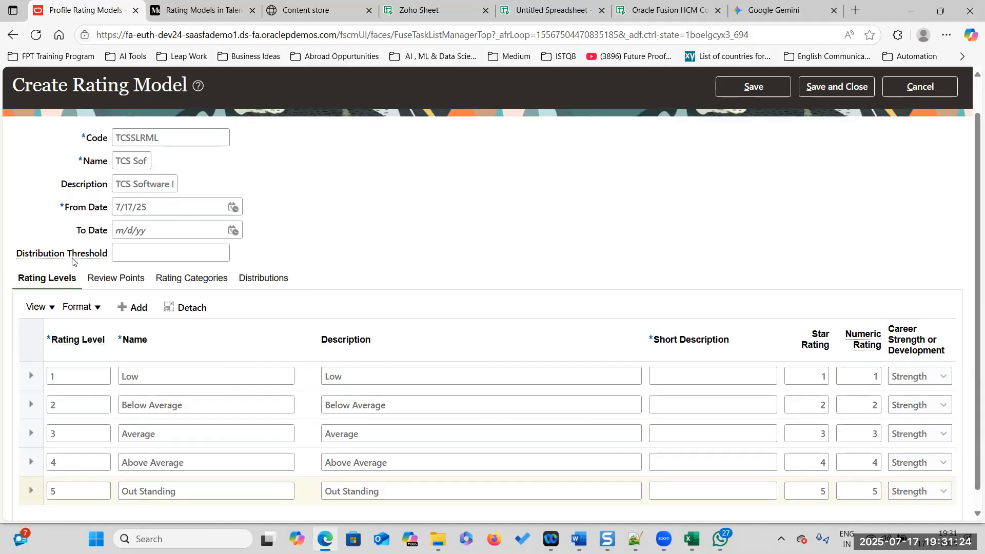
# Step: Enter review points ranges of 0 to 3 for Low and 4 to 6 for Below Average
pyautogui.click(132, 278)
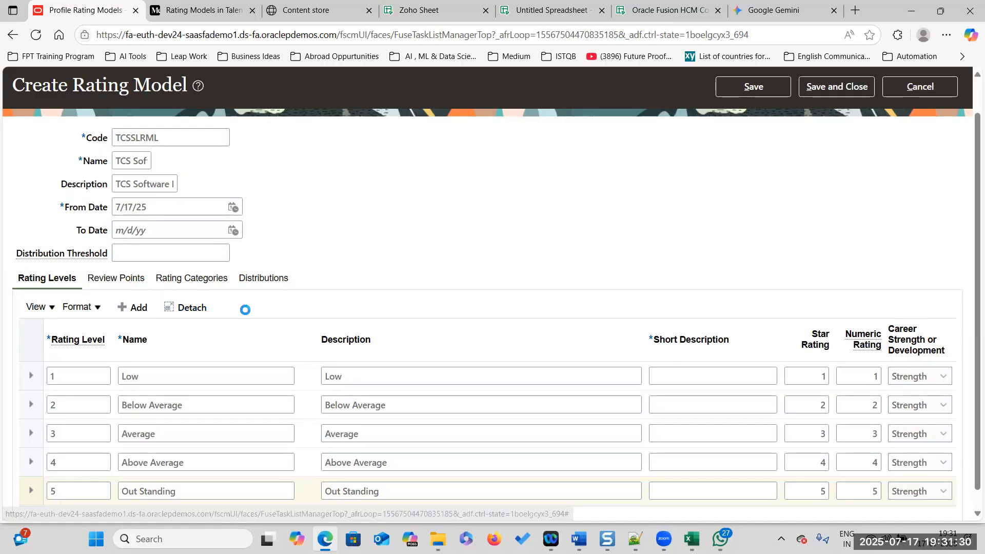
pyautogui.scroll(-1, 576, 390)
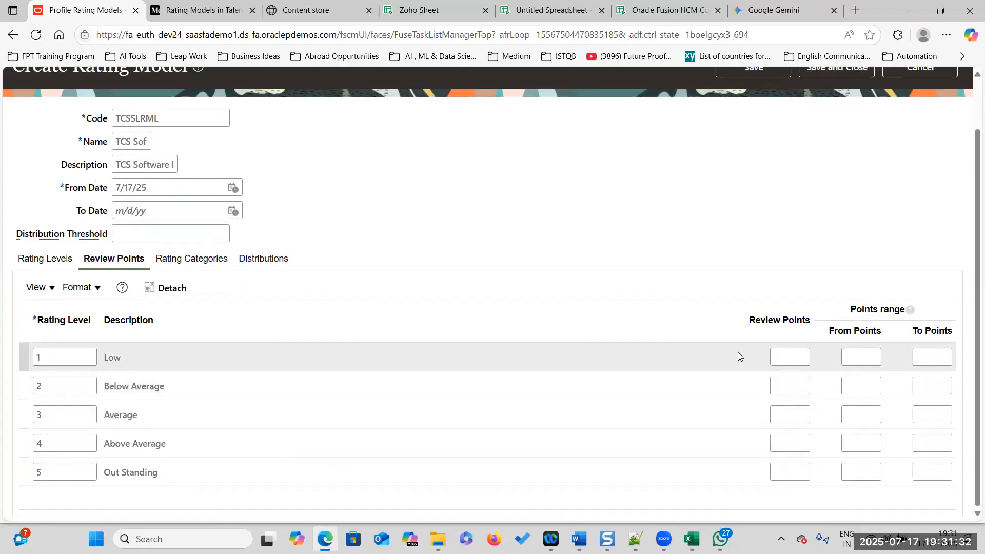
pyautogui.click(859, 356)
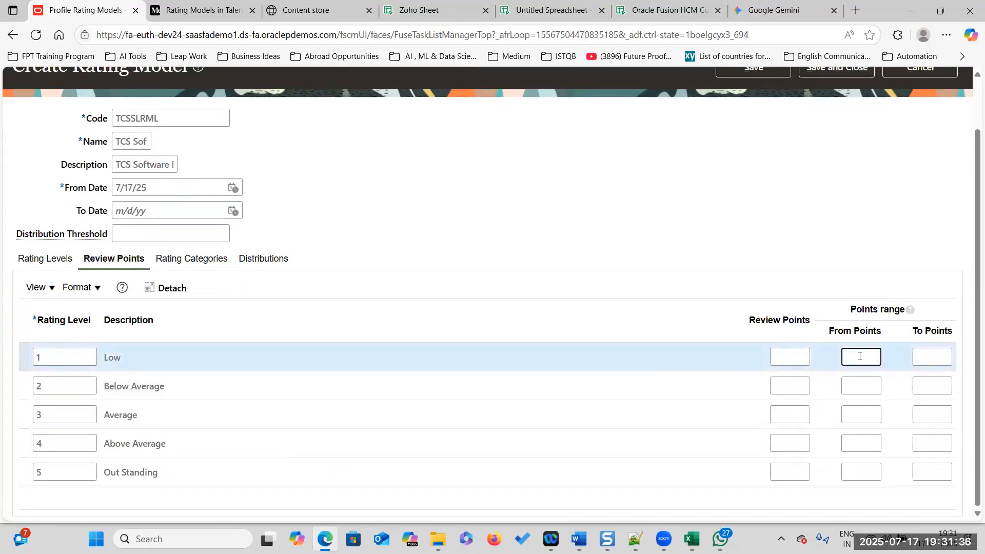
pyautogui.write('0')
pyautogui.click(930, 358)
pyautogui.write('3')
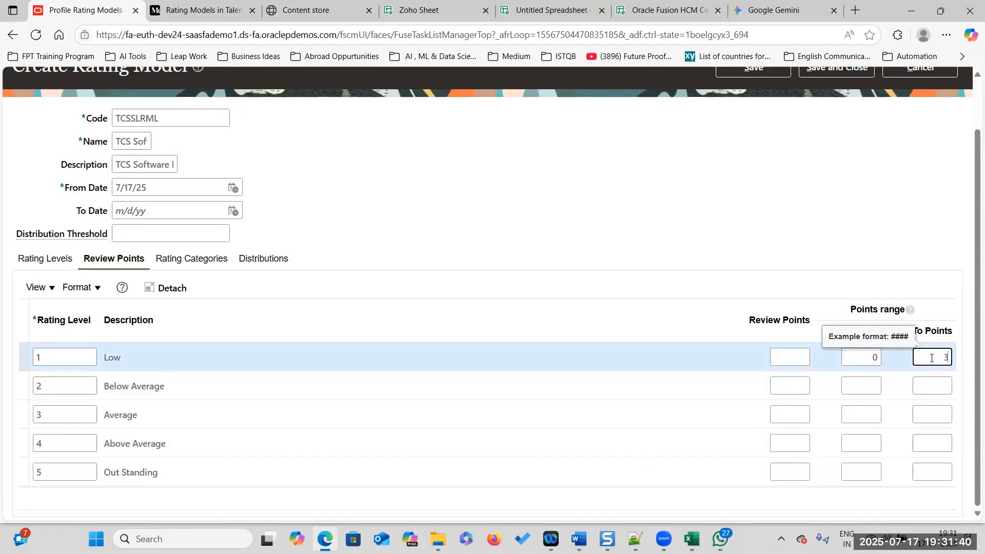
pyautogui.click(872, 384)
pyautogui.write('4')
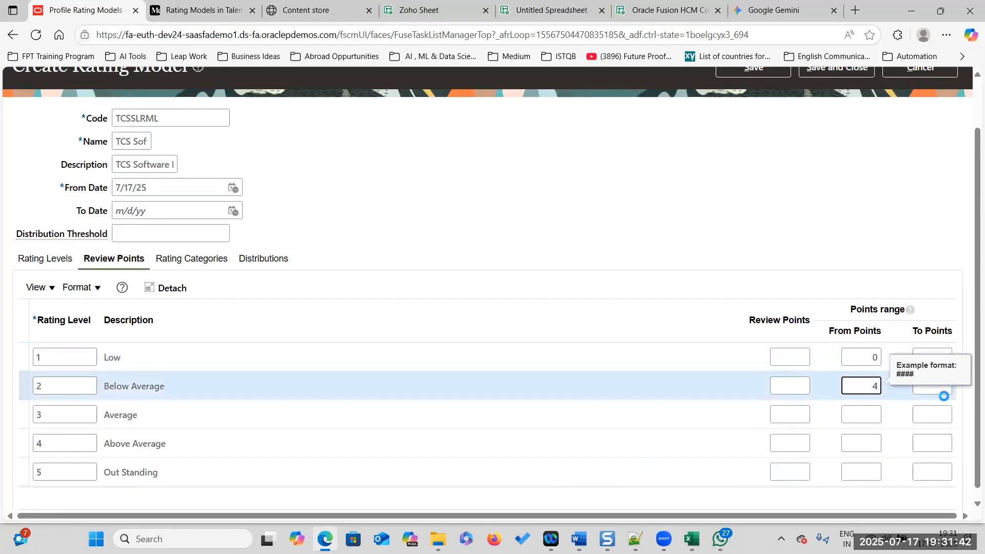
pyautogui.click(946, 388)
pyautogui.write('6')
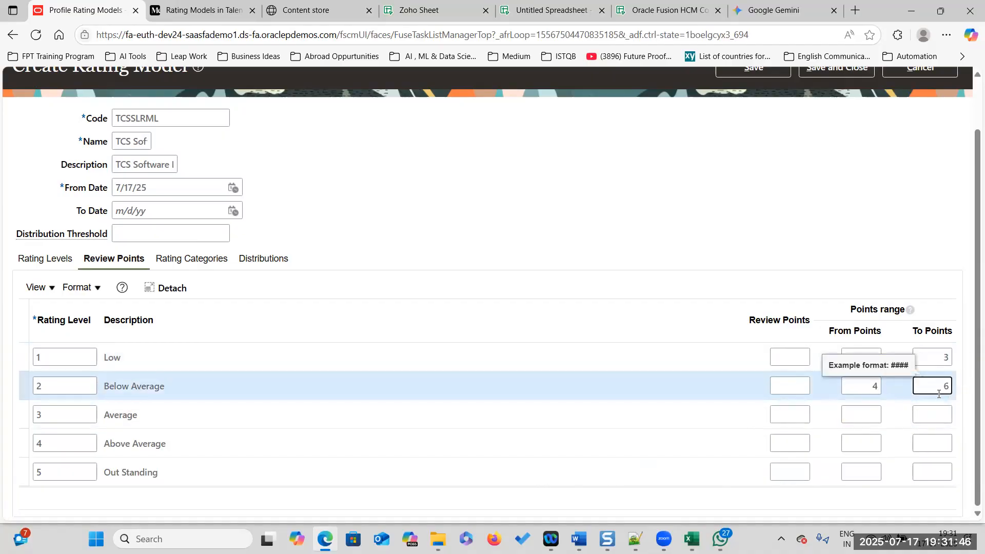
# Step: Set the points ranges to 0–2 for Low, 3–4 for Below Average, 5–6 for Average, 7–8 for Above Average and 9–10 for Out Standing
pyautogui.click(869, 417)
pyautogui.write('5')
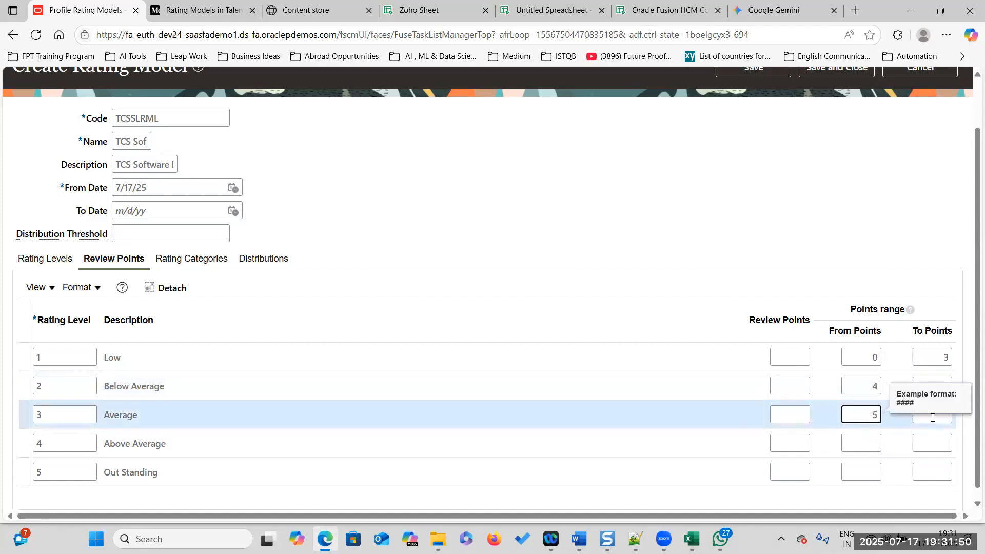
pyautogui.click(933, 418)
pyautogui.write('7')
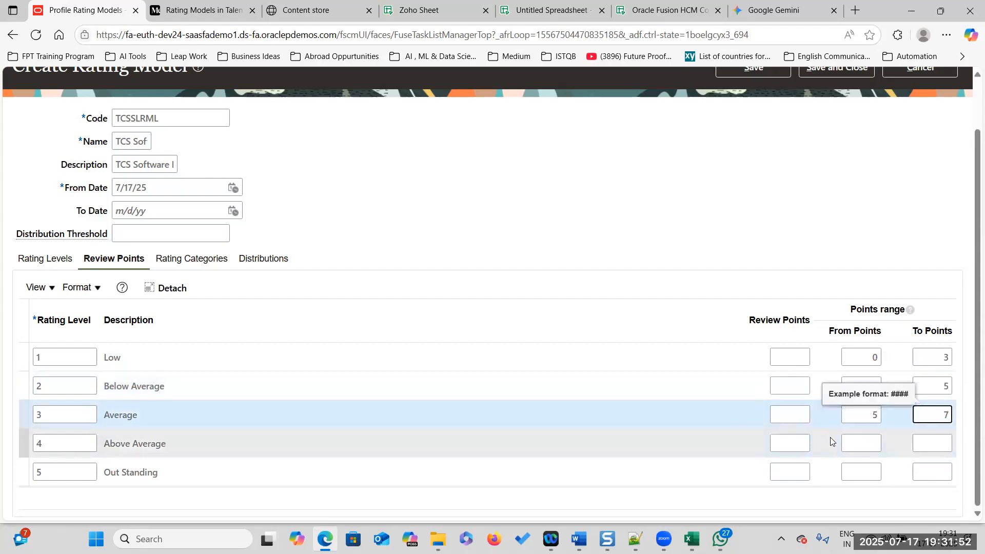
pyautogui.click(875, 413)
pyautogui.write('6')
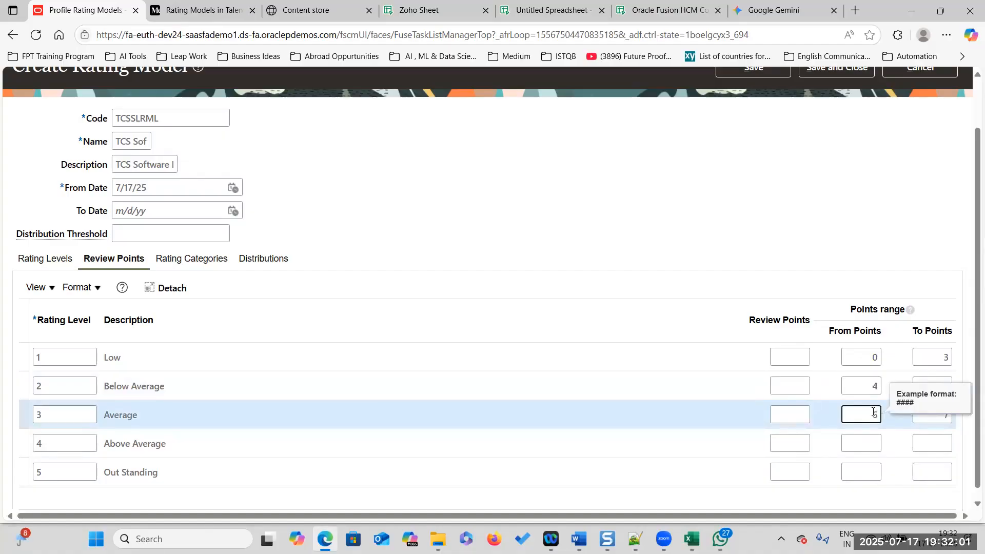
pyautogui.click(871, 443)
pyautogui.write('8')
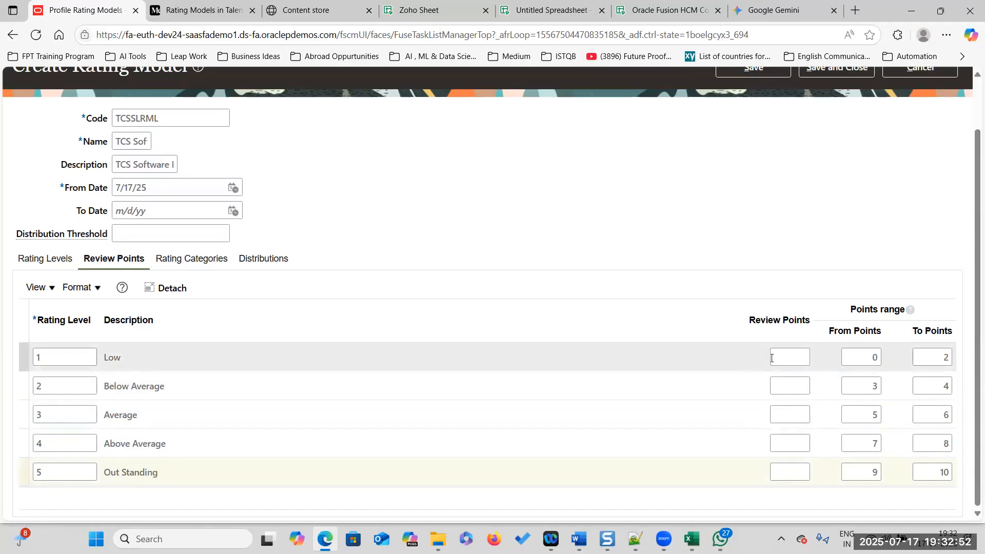
# Step: Leave the rating categories empty and set Low's target distribution to 0% minimum and 10% maximum
pyautogui.click(206, 261)
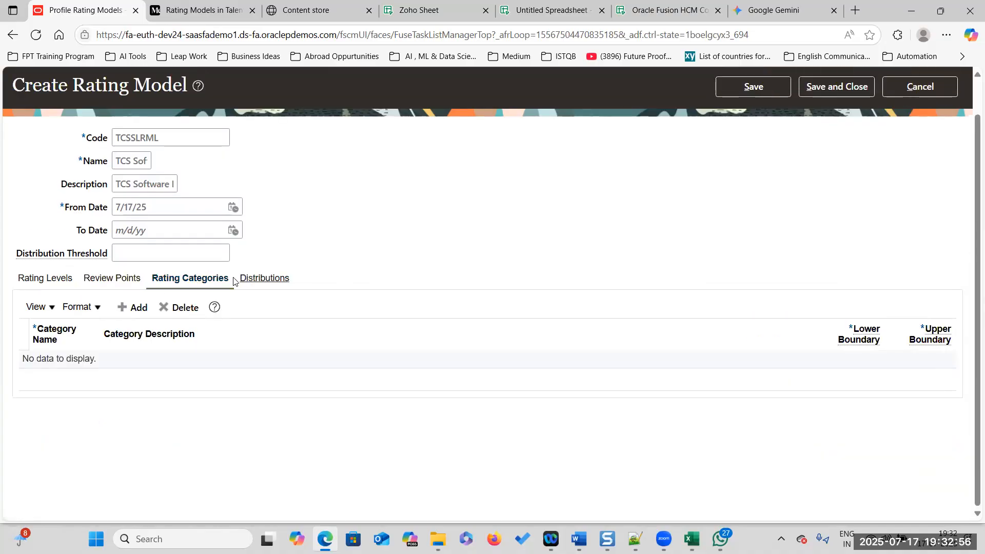
pyautogui.click(280, 282)
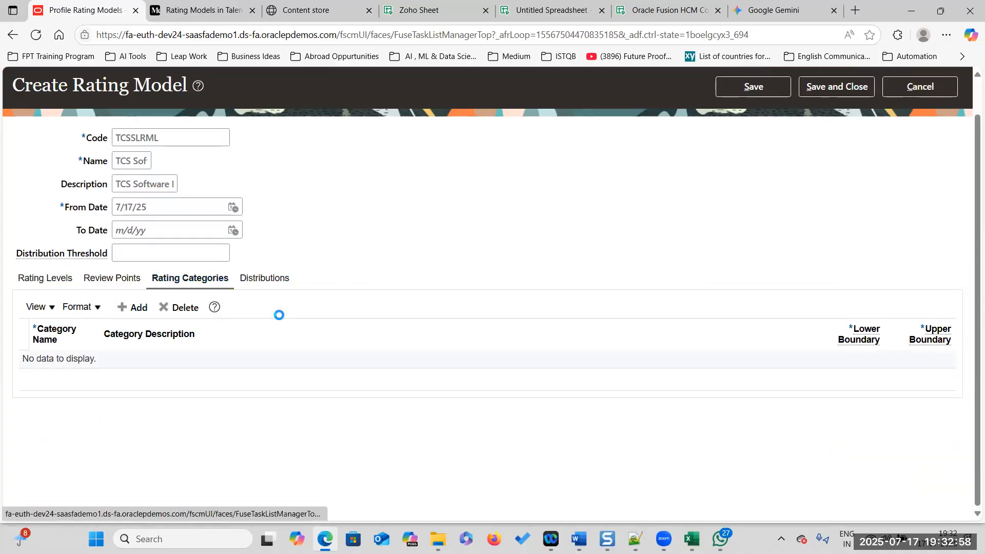
pyautogui.scroll(-1, 287, 423)
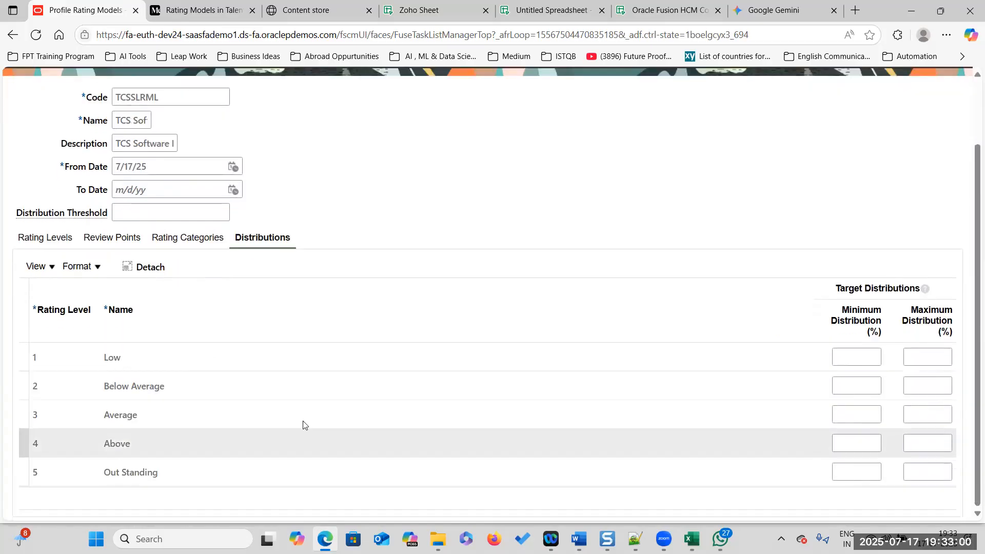
pyautogui.click(867, 355)
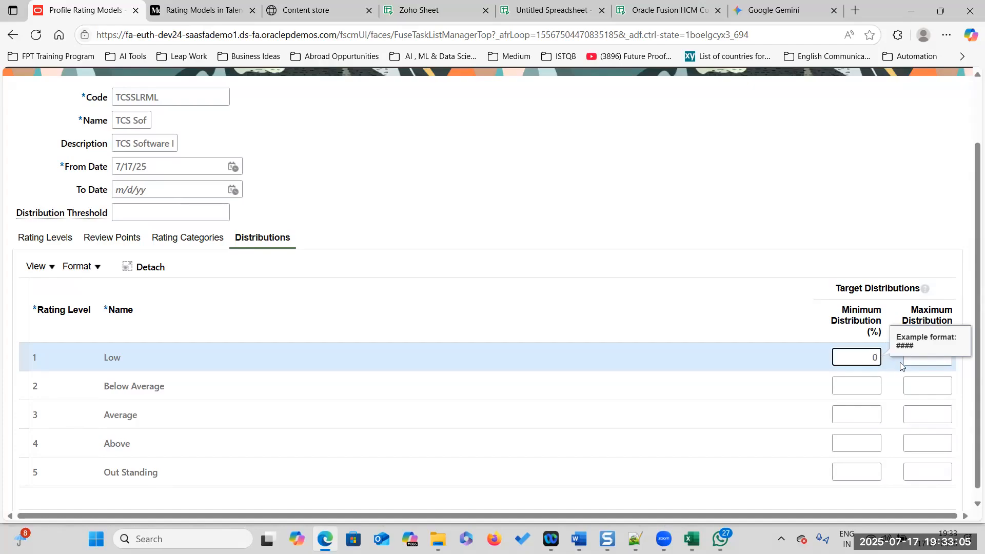
pyautogui.click(934, 363)
pyautogui.write('10')
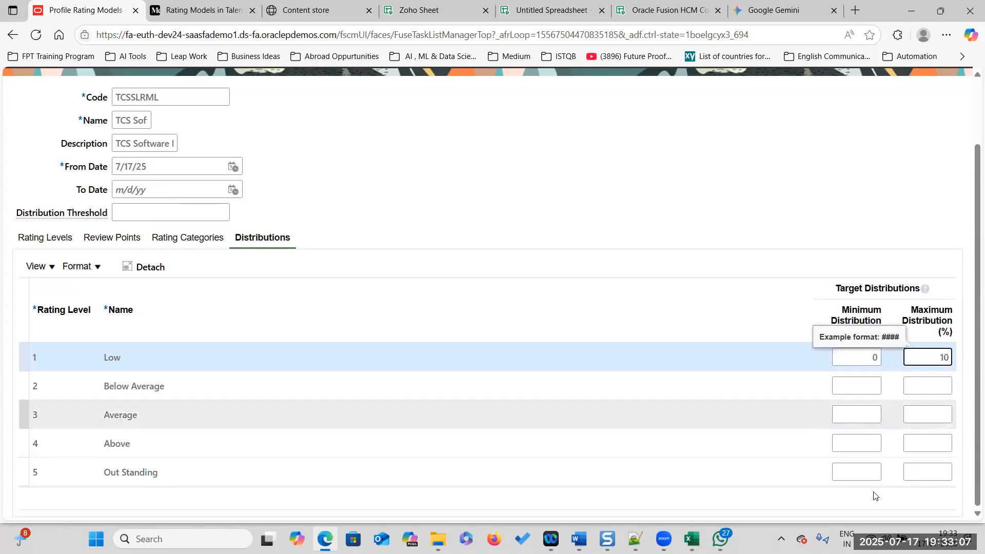
# Step: Set the Out Standing level's target distribution to 0% minimum and 10% maximum
pyautogui.click(865, 473)
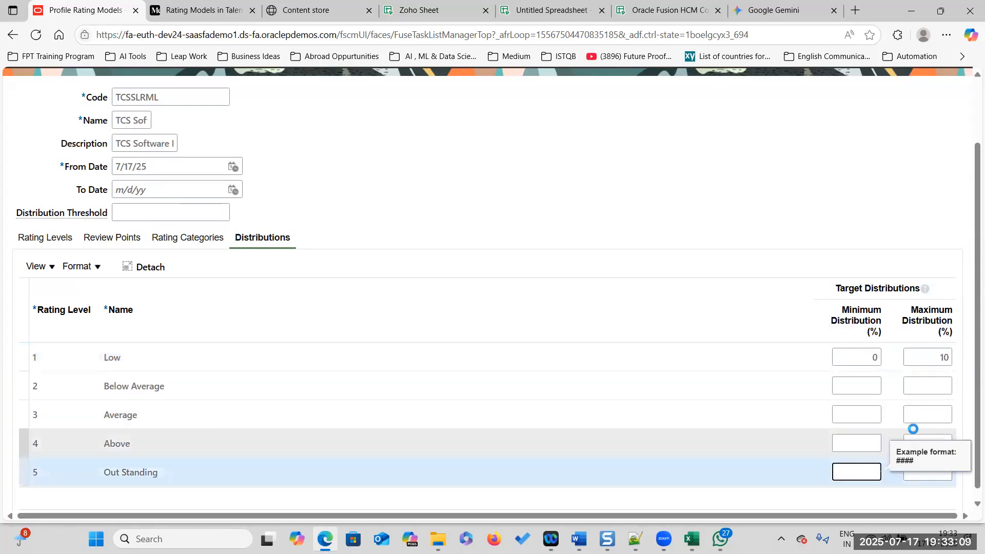
pyautogui.write('9')
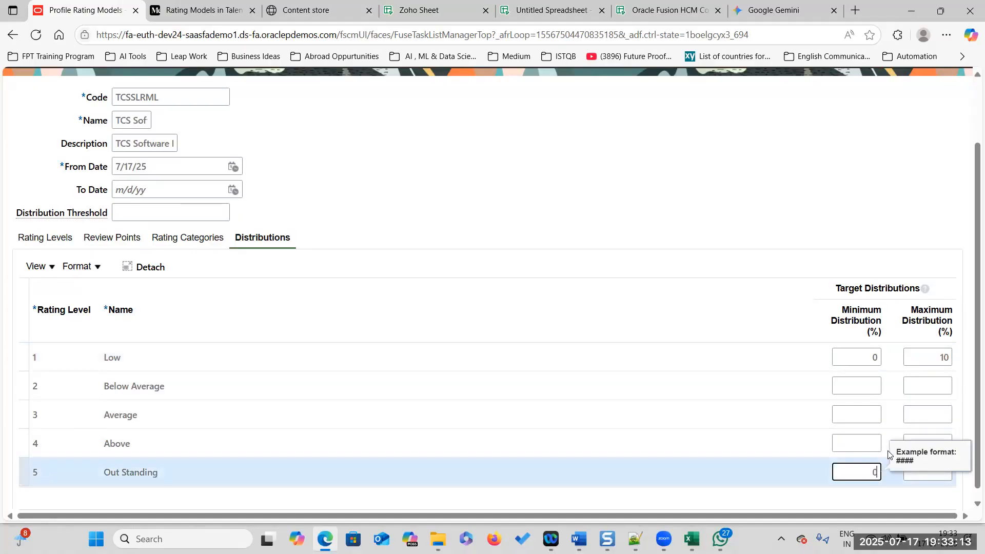
pyautogui.click(938, 471)
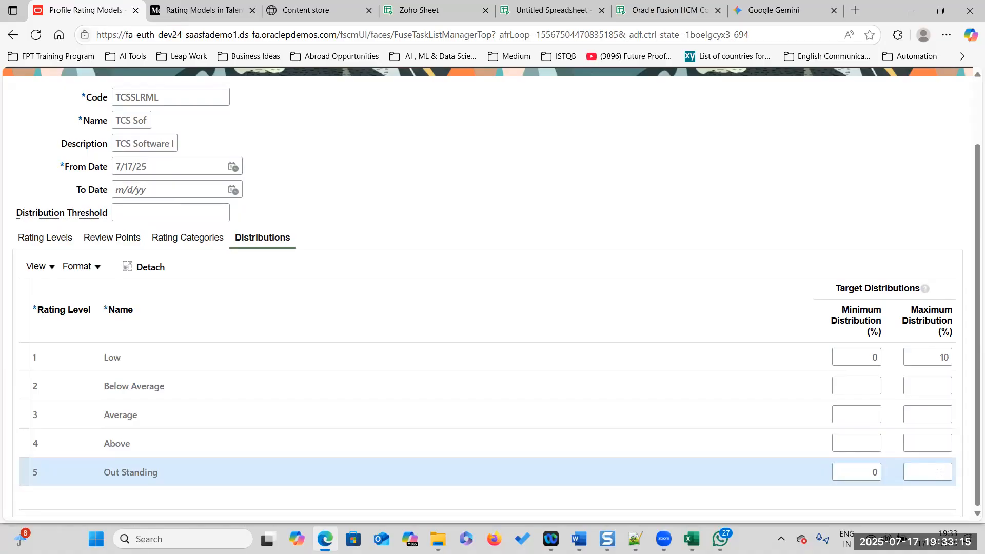
pyautogui.write('10')
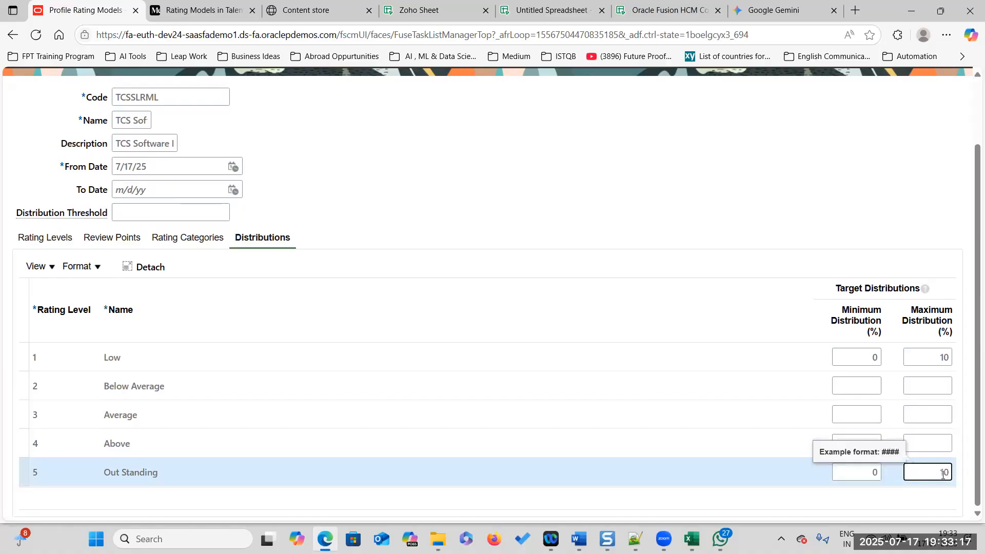
# Step: Set the Below Average level's target distribution to 0% minimum and 20% maximum
pyautogui.click(813, 414)
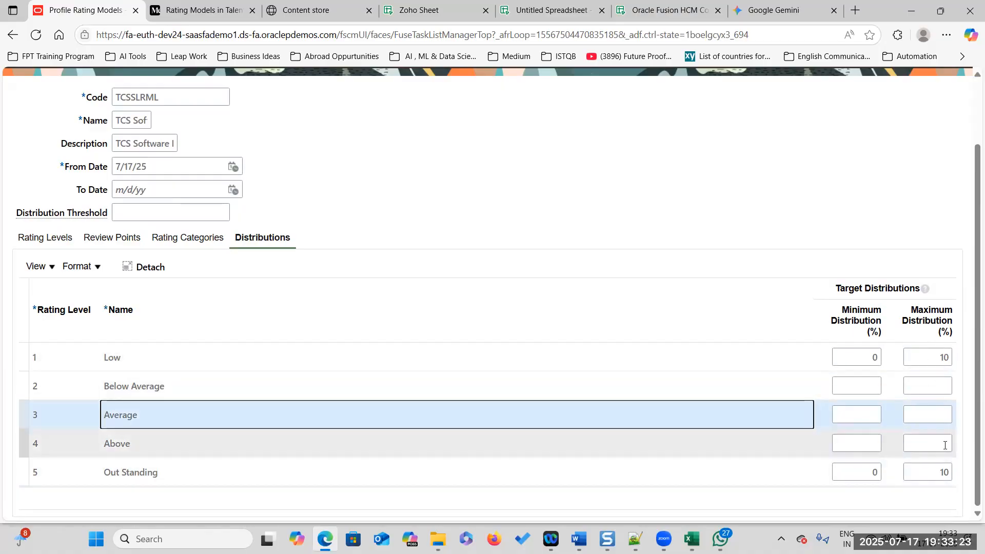
pyautogui.click(872, 386)
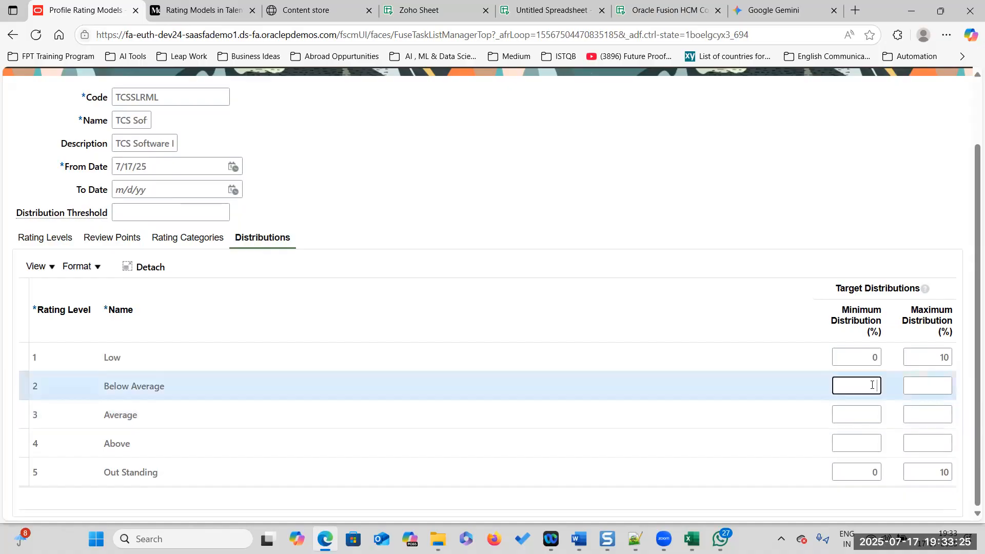
pyautogui.click(934, 389)
pyautogui.write('20')
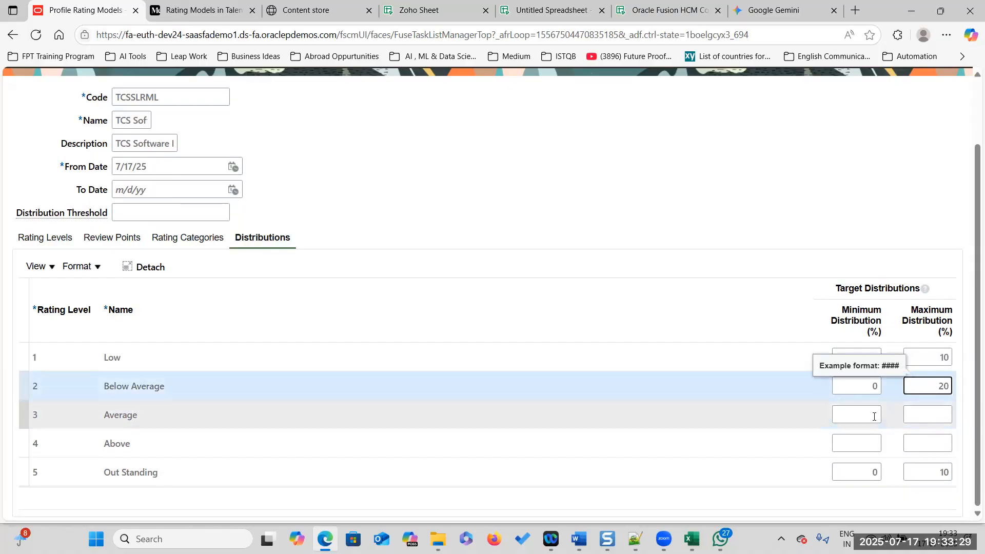
# Step: Set the target distributions of the Average and Above levels to 0% minimum and 20% maximum each
pyautogui.press('Tab')
pyautogui.write('0')
pyautogui.click(930, 420)
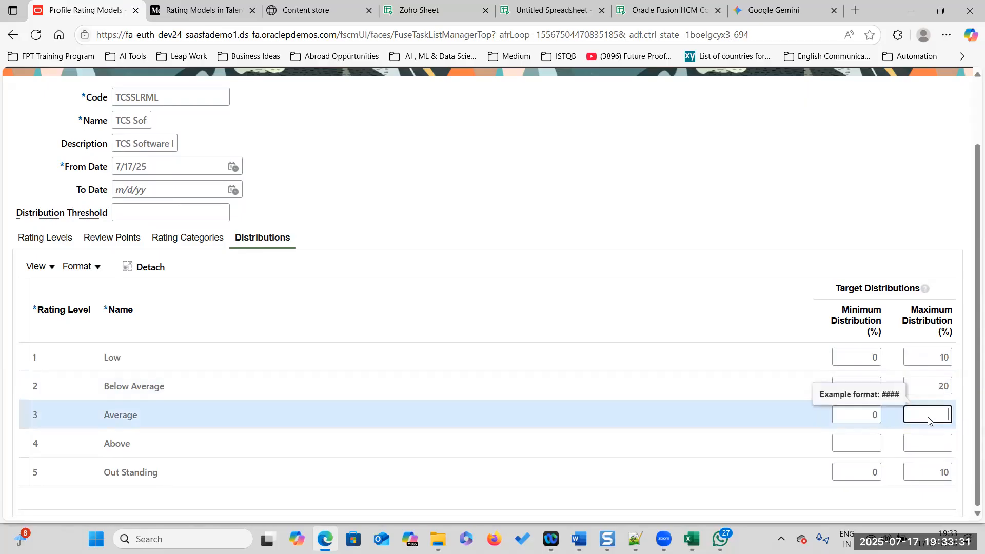
pyautogui.write('20')
pyautogui.press('Tab')
pyautogui.write('0')
pyautogui.click(946, 444)
pyautogui.write('2')
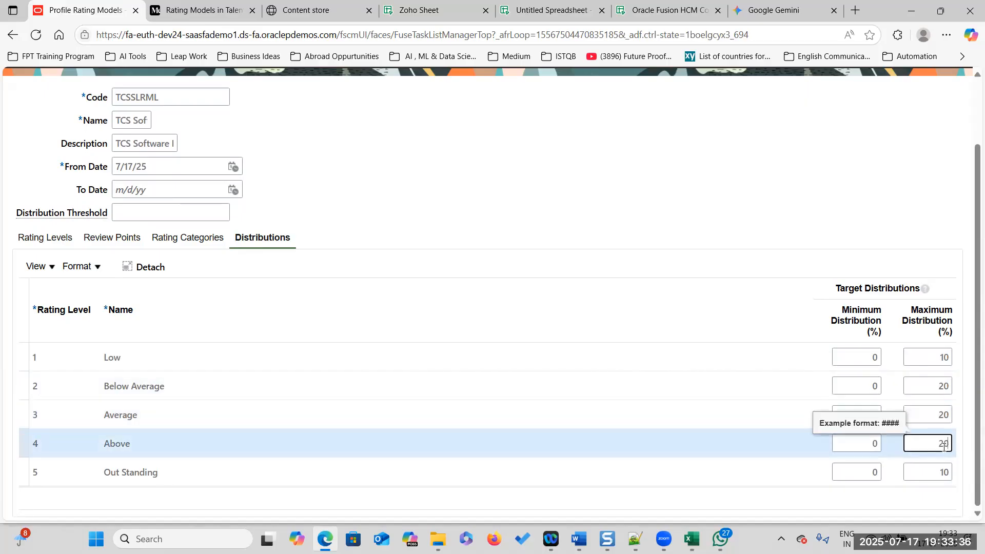
pyautogui.click(940, 192)
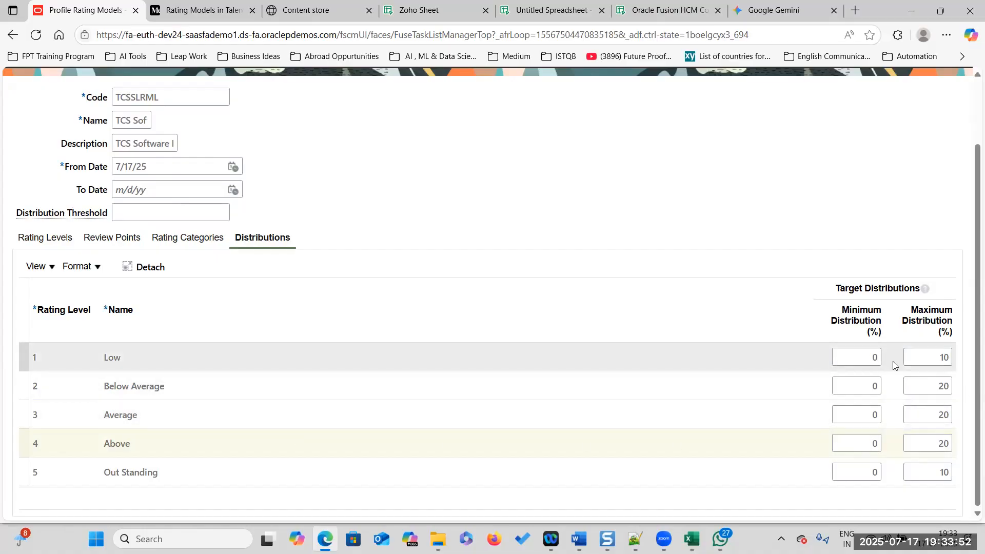
# Step: Fill in each rating level's short description with the text of its description, and save and close the rating model
pyautogui.click(53, 239)
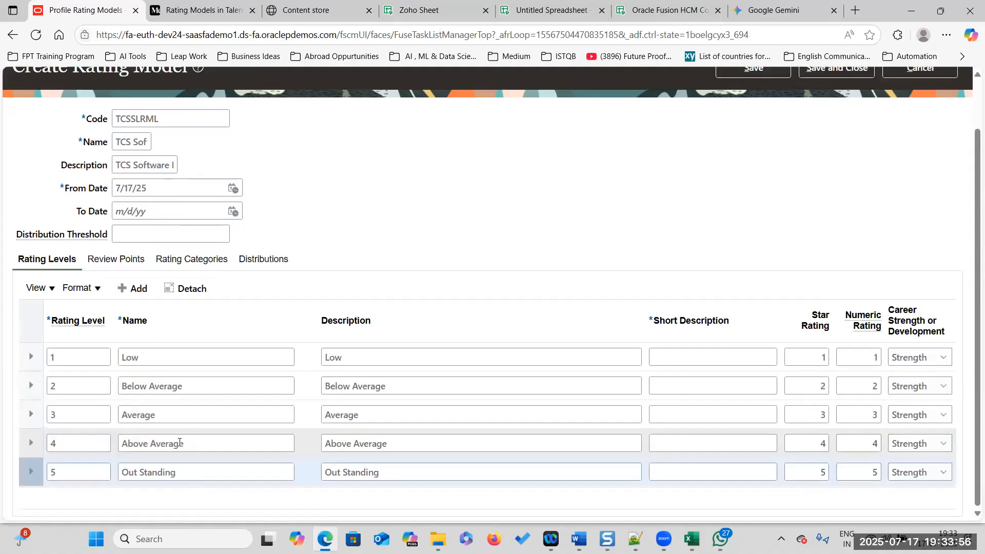
pyautogui.click(360, 444)
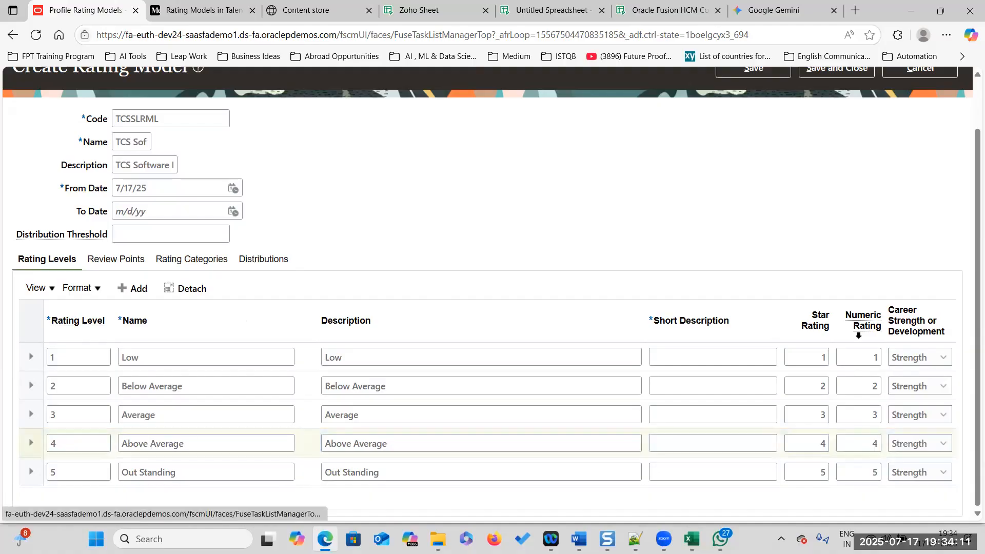
pyautogui.click(700, 360)
pyautogui.click(363, 356)
pyautogui.doubleClick(362, 357)
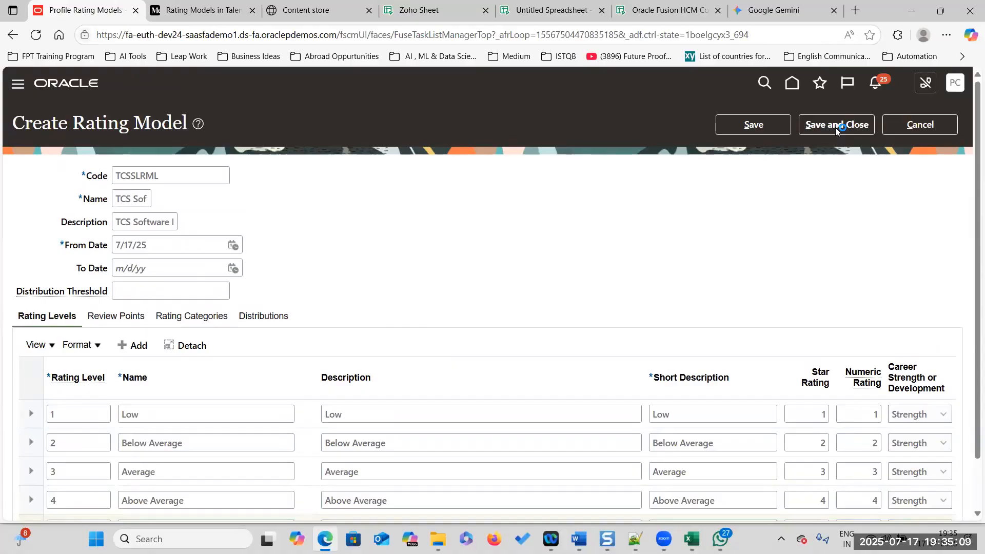
pyautogui.click(836, 127)
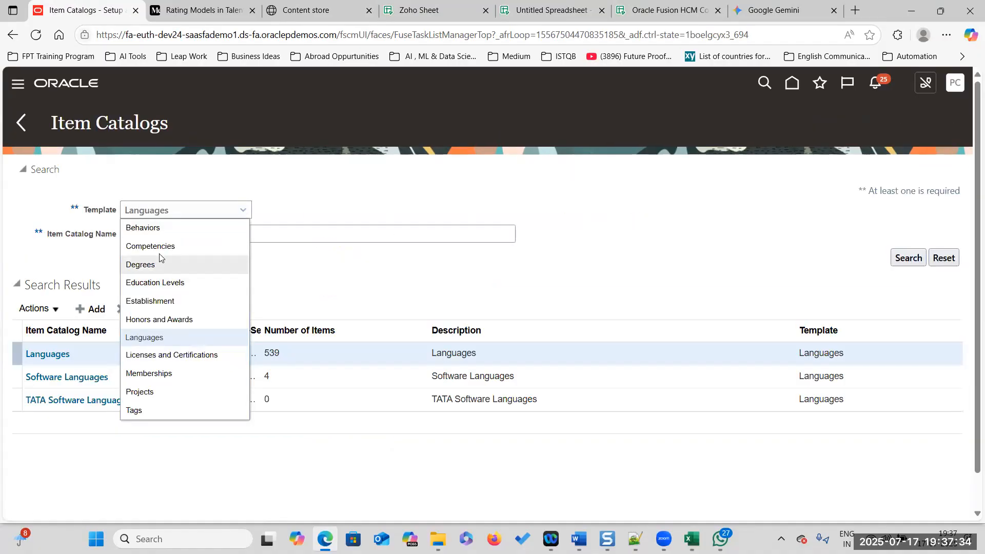
# Step: Search the item catalogs by the Competencies template, and create and save a Competencies catalog named Oracle Fusion HCM Modules
pyautogui.click(189, 246)
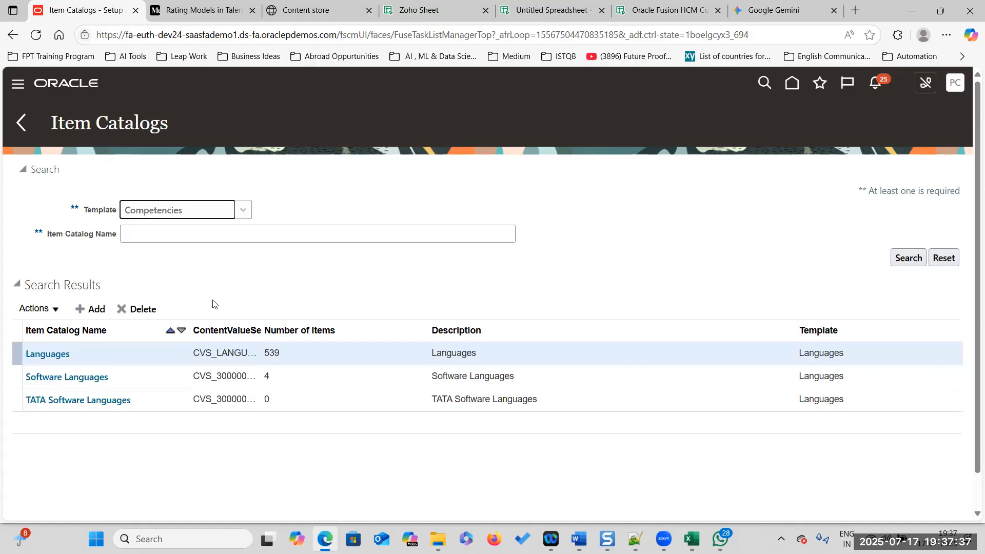
pyautogui.click(906, 258)
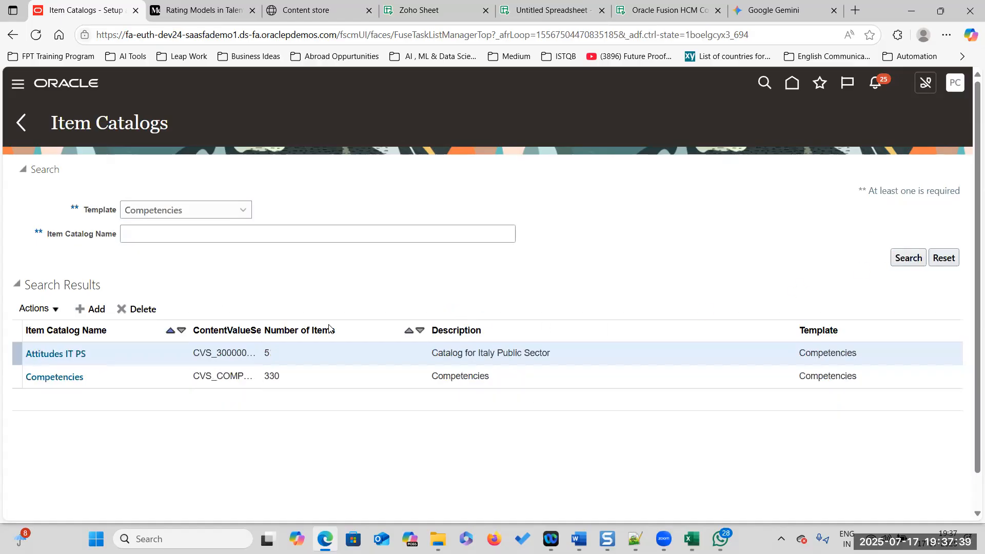
pyautogui.click(97, 310)
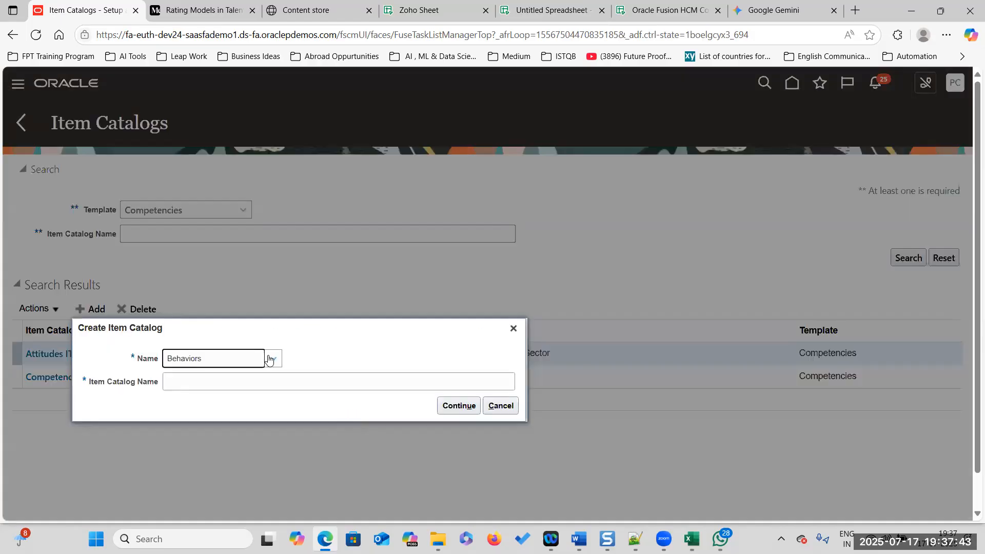
pyautogui.click(273, 359)
pyautogui.click(230, 192)
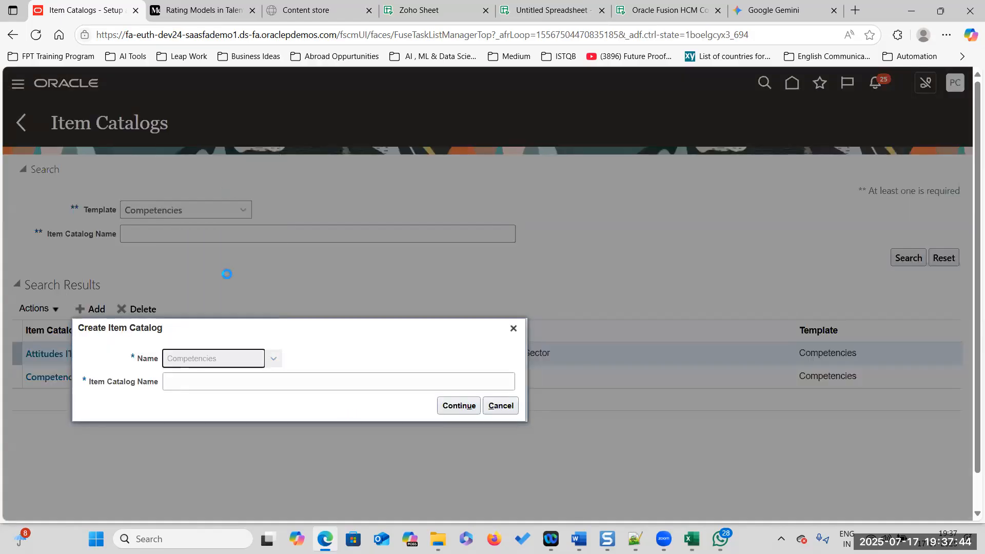
pyautogui.click(195, 384)
pyautogui.write('Oracle Fusion HCM Modules')
pyautogui.press('Return')
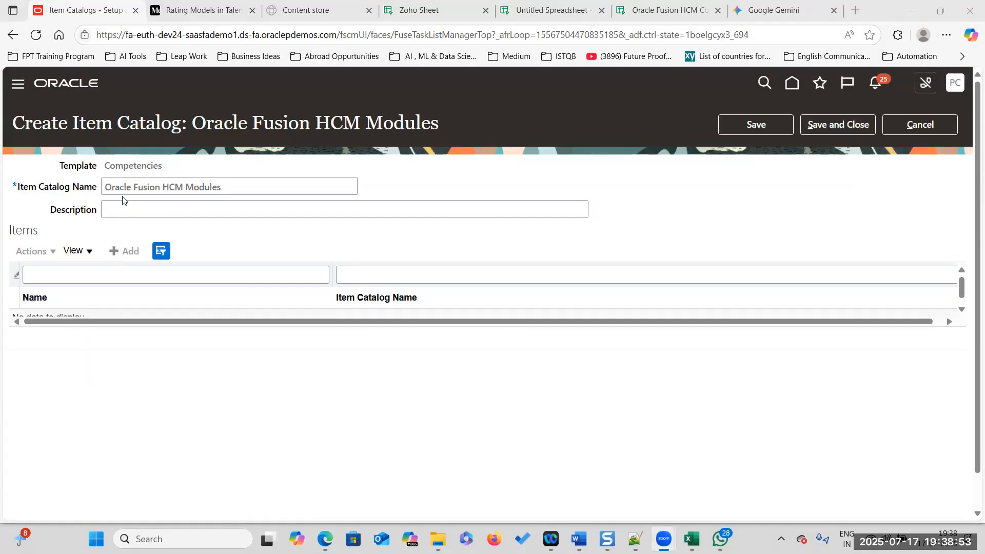
pyautogui.click(776, 129)
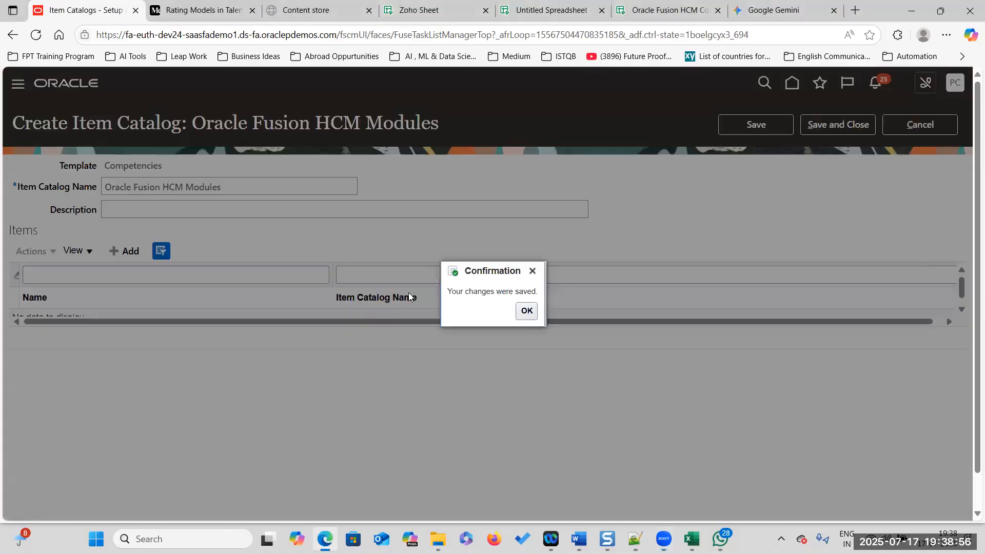
pyautogui.click(526, 311)
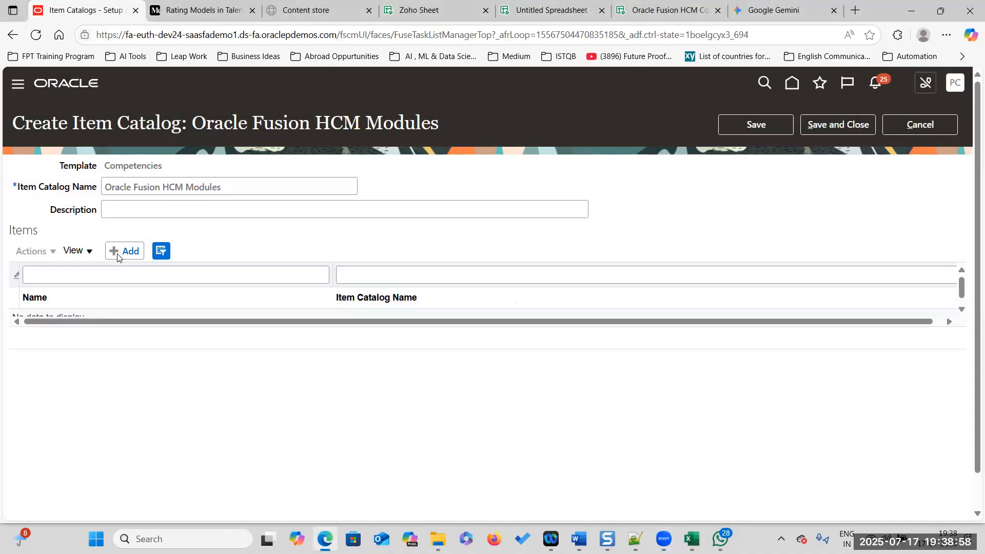
pyautogui.click(118, 252)
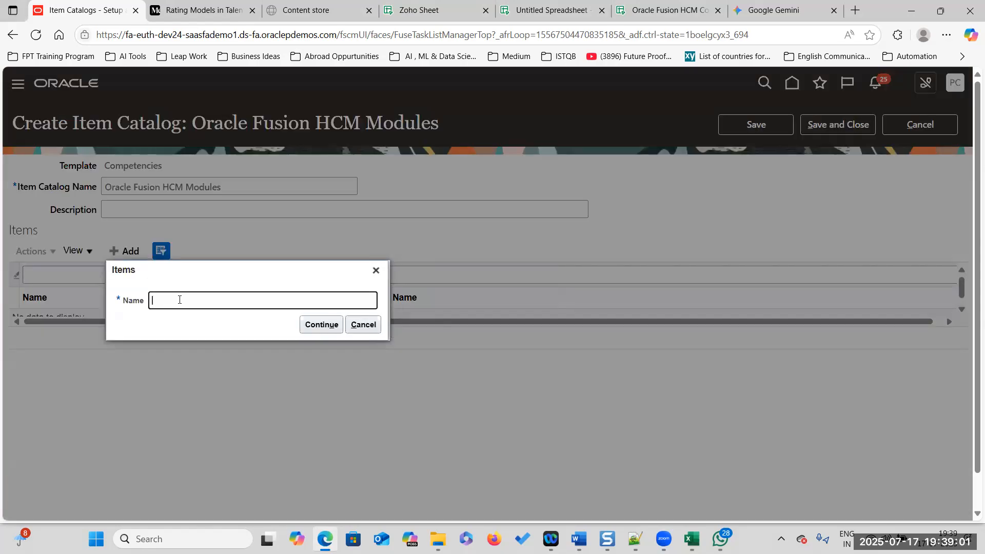
pyautogui.write('Global')
pyautogui.click(321, 324)
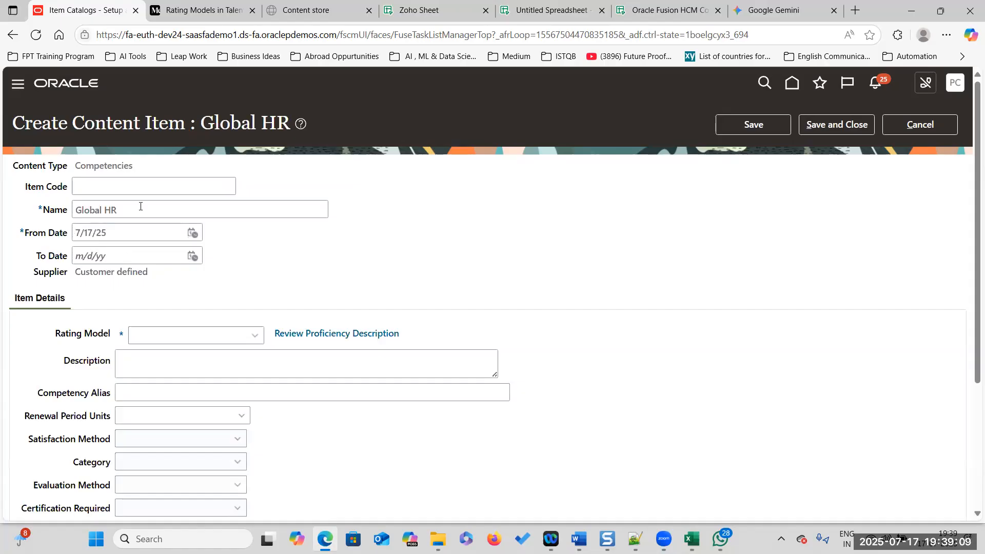
pyautogui.tripleClick(141, 206)
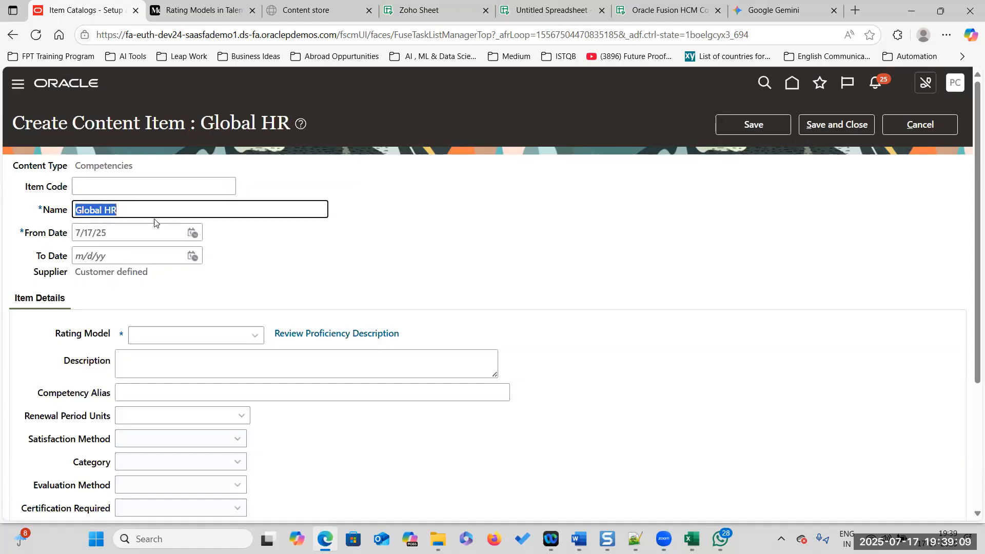
pyautogui.click(255, 336)
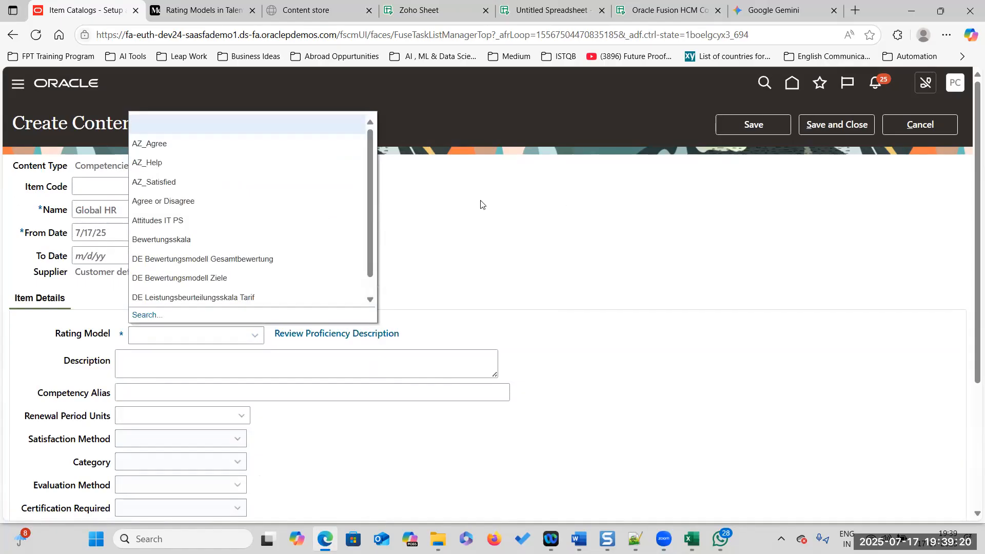
pyautogui.click(147, 315)
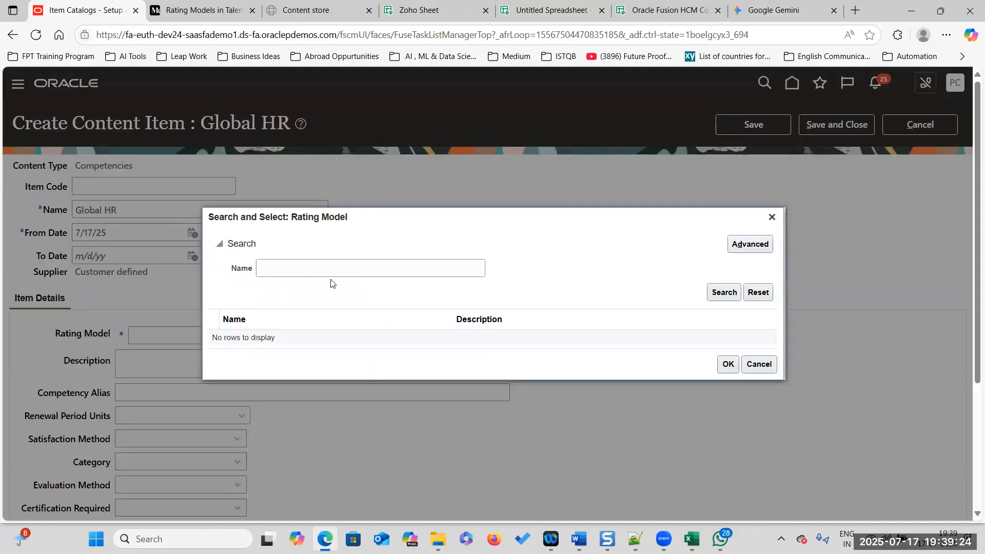
pyautogui.click(275, 267)
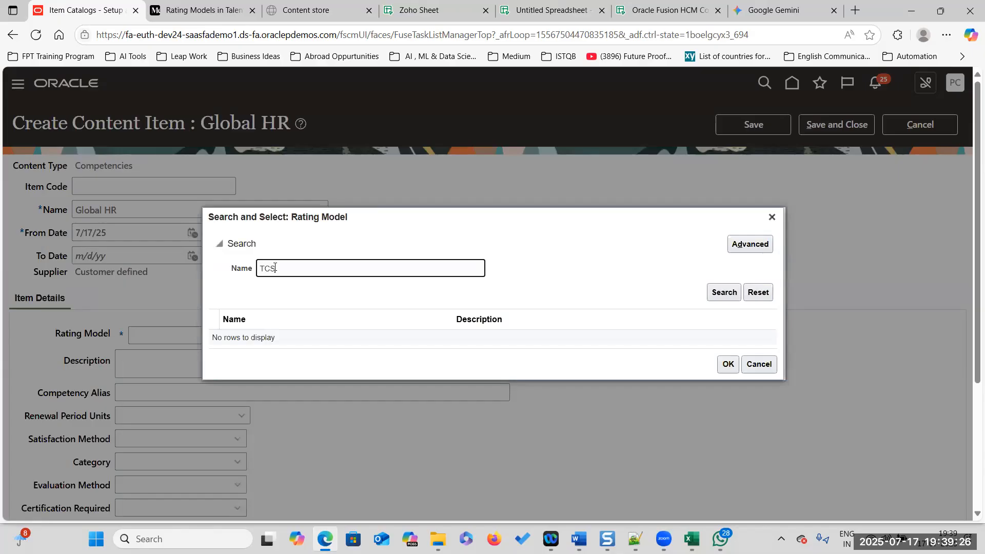
pyautogui.click(759, 364)
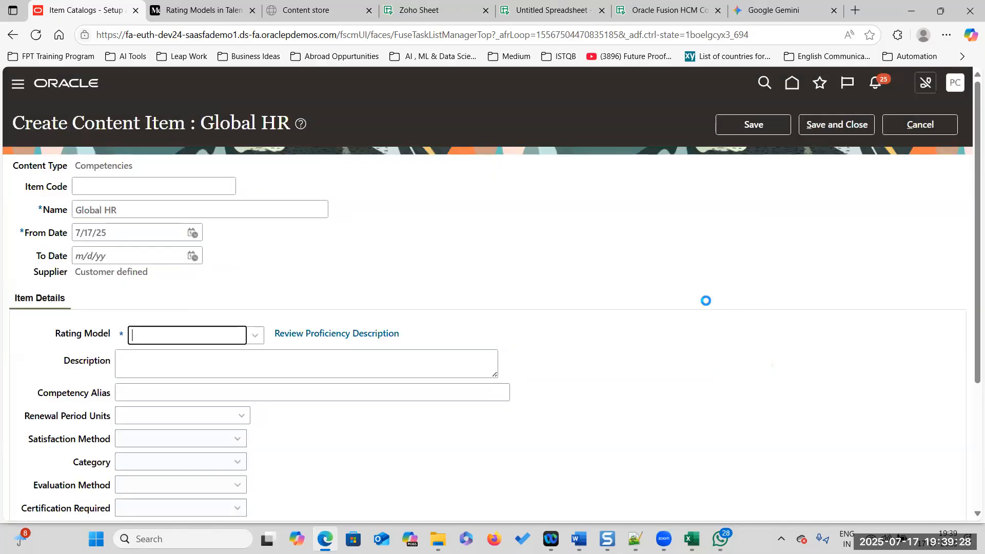
pyautogui.click(921, 124)
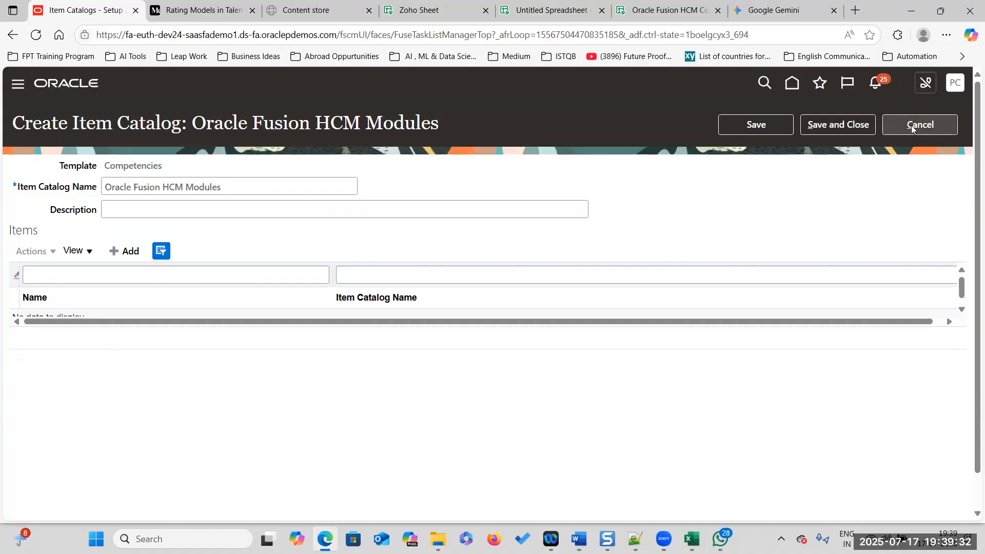
pyautogui.click(912, 128)
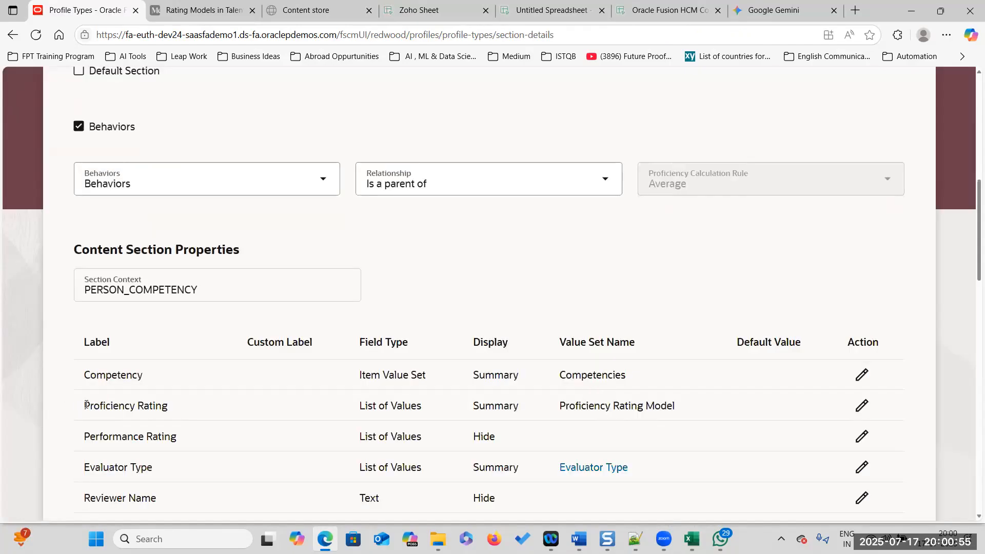
# Step: Set the Proficiency Rating property's value set to TCS Oracle HCM Modules RM in the Person profile type's Competencies section and apply the row
pyautogui.moveTo(88, 407); pyautogui.dragTo(173, 406)
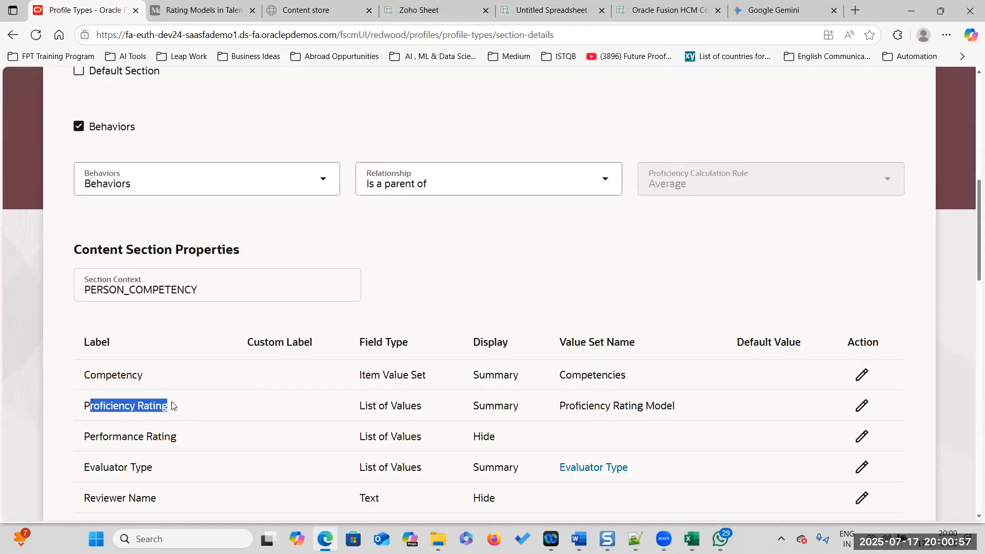
pyautogui.moveTo(567, 342); pyautogui.dragTo(640, 345)
pyautogui.moveTo(561, 404); pyautogui.dragTo(672, 406)
pyautogui.scroll(-5, 597, 252)
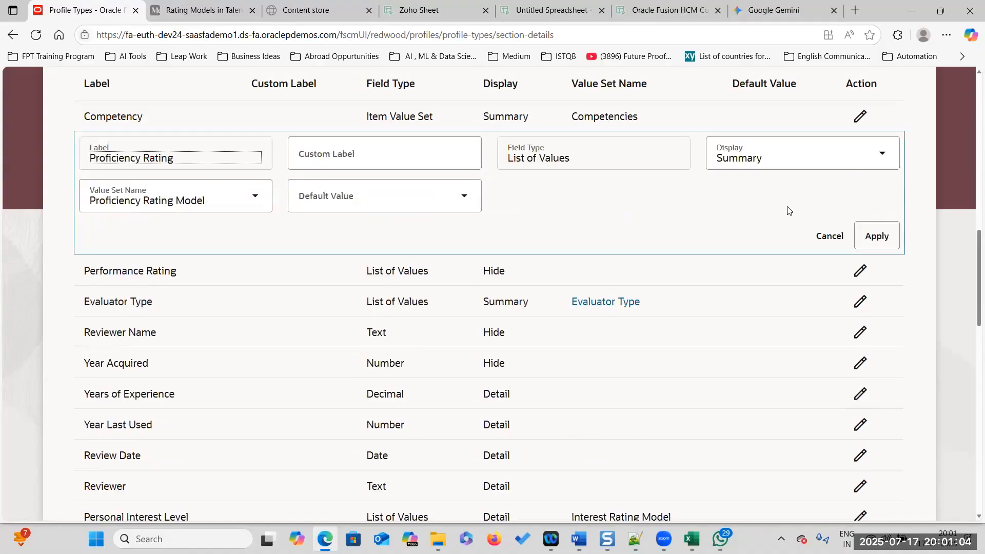
pyautogui.click(258, 197)
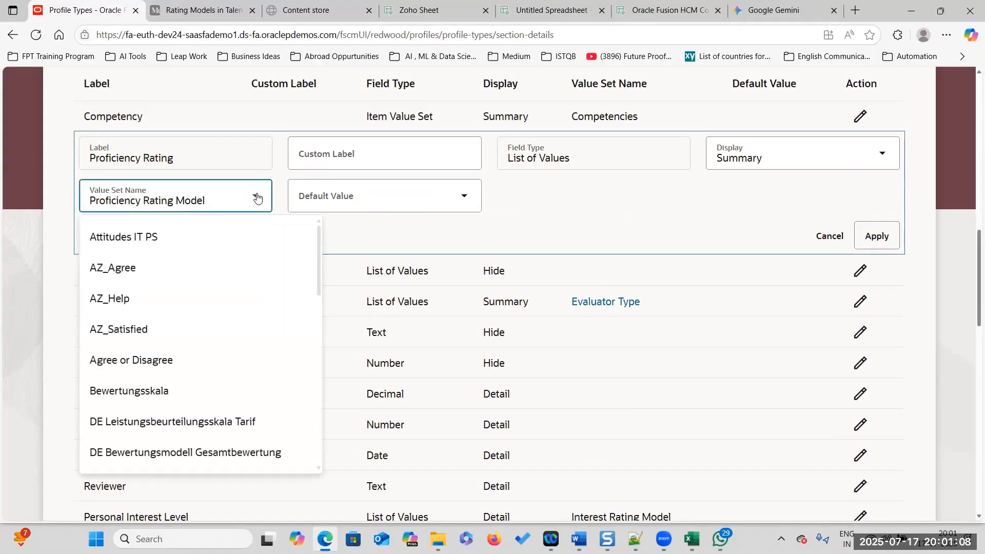
pyautogui.scroll(-10, 229, 311)
pyautogui.scroll(-15, 228, 315)
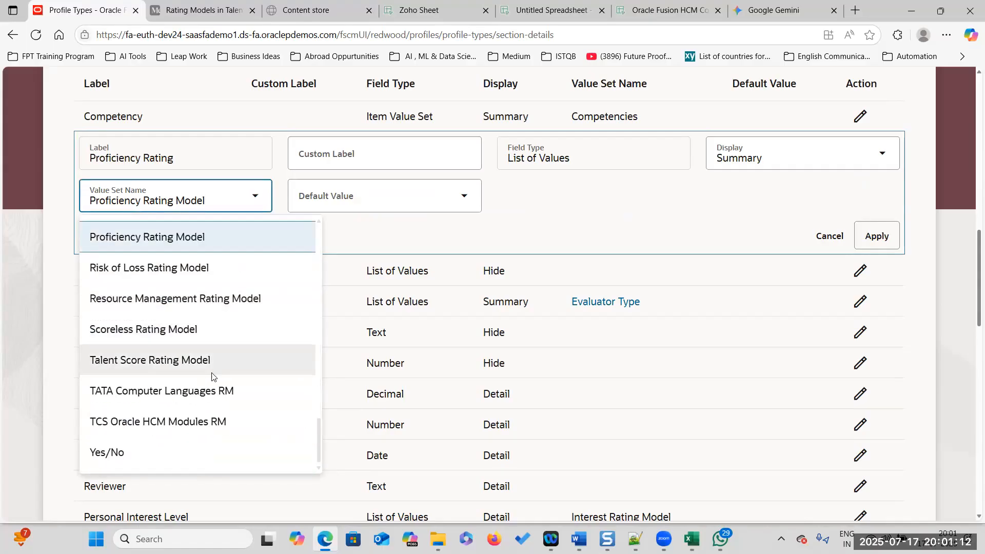
pyautogui.scroll(-3, 230, 421)
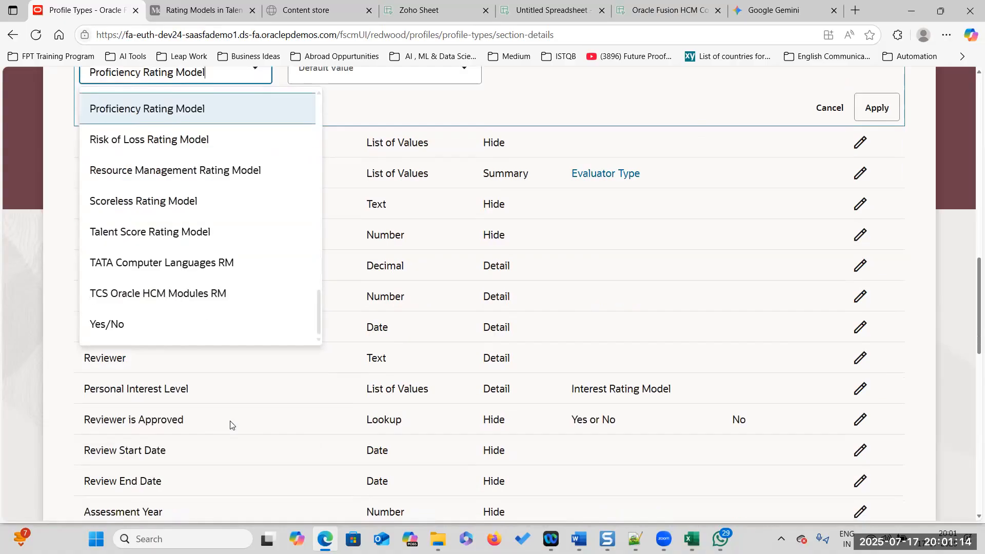
pyautogui.click(208, 294)
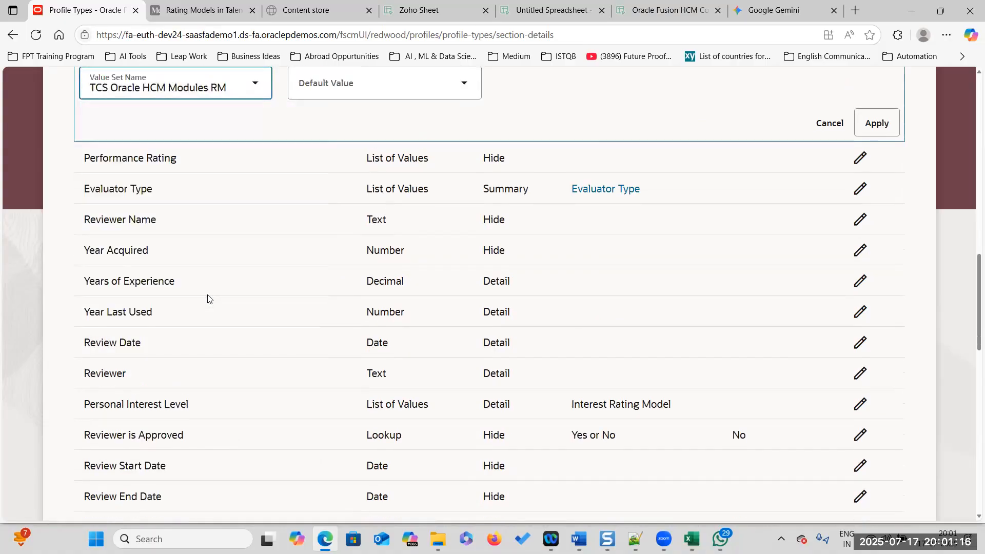
pyautogui.scroll(3, 880, 125)
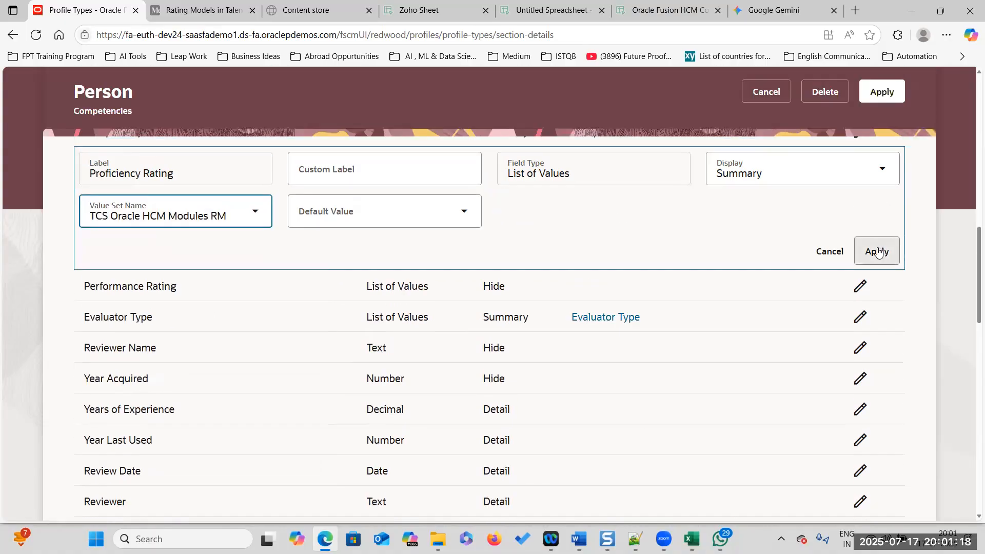
pyautogui.click(879, 253)
pyautogui.scroll(3, 844, 269)
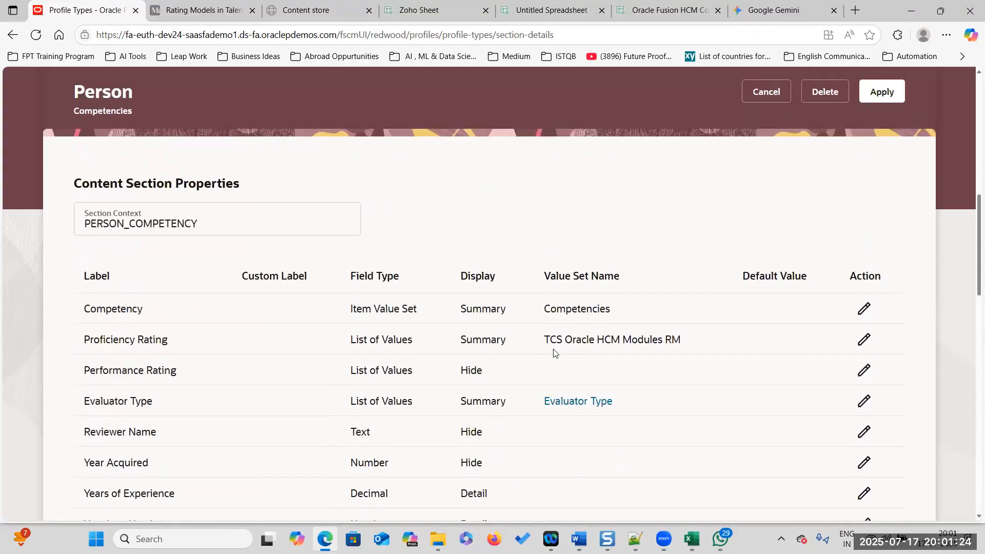
pyautogui.moveTo(85, 340); pyautogui.dragTo(169, 340)
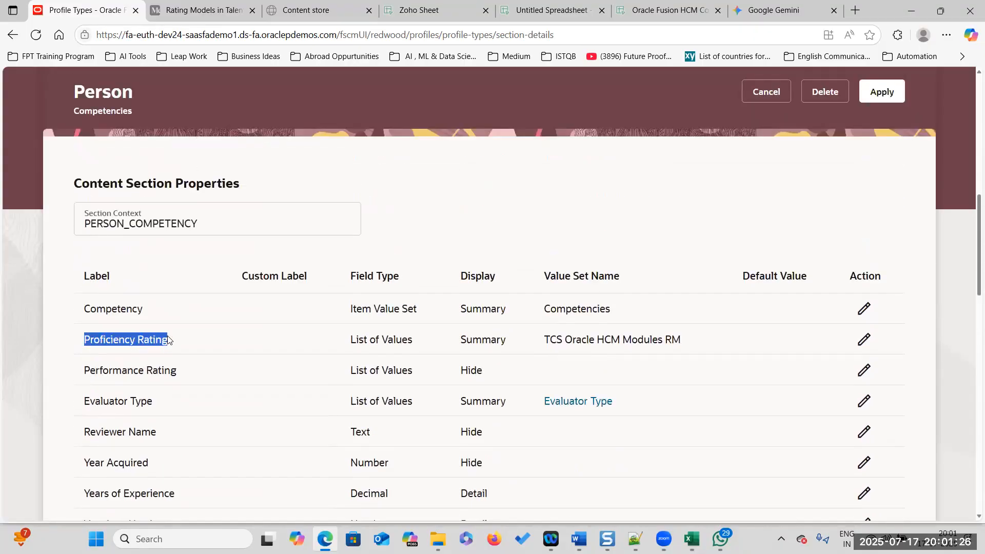
# Step: Review the Proficiency Rating value set in the Competencies section and look into the Languages section of the Person profile type
pyautogui.moveTo(548, 337); pyautogui.dragTo(683, 341)
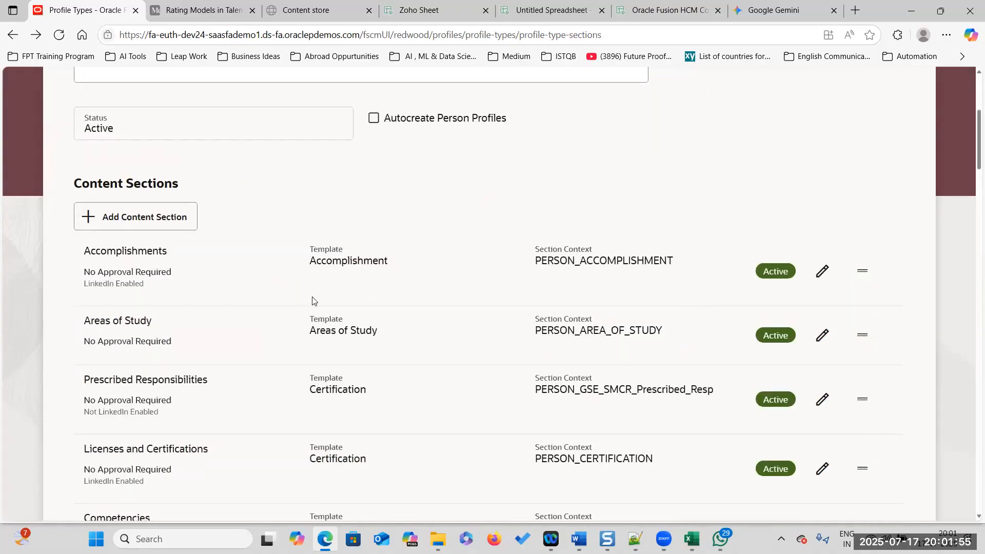
pyautogui.scroll(-5, 237, 314)
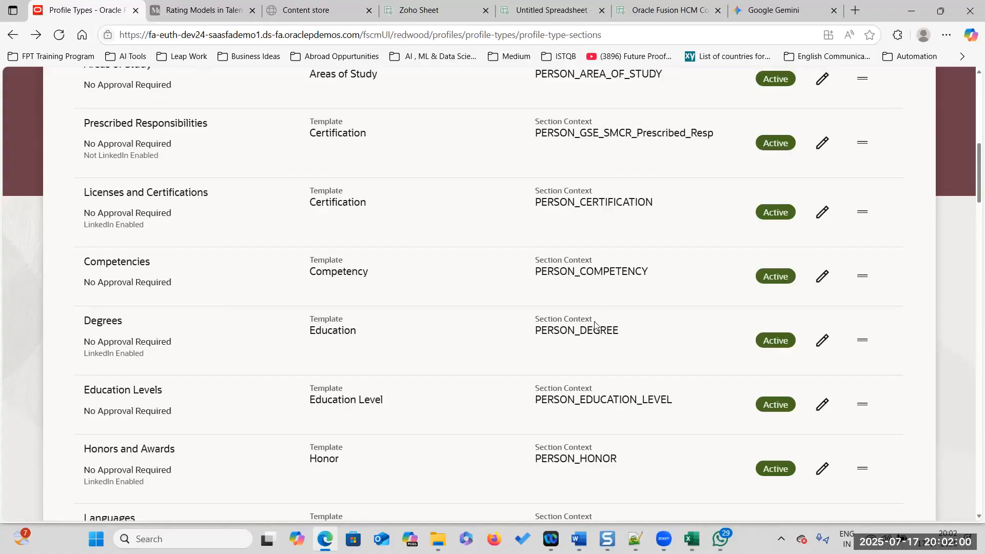
pyautogui.scroll(-3, 238, 378)
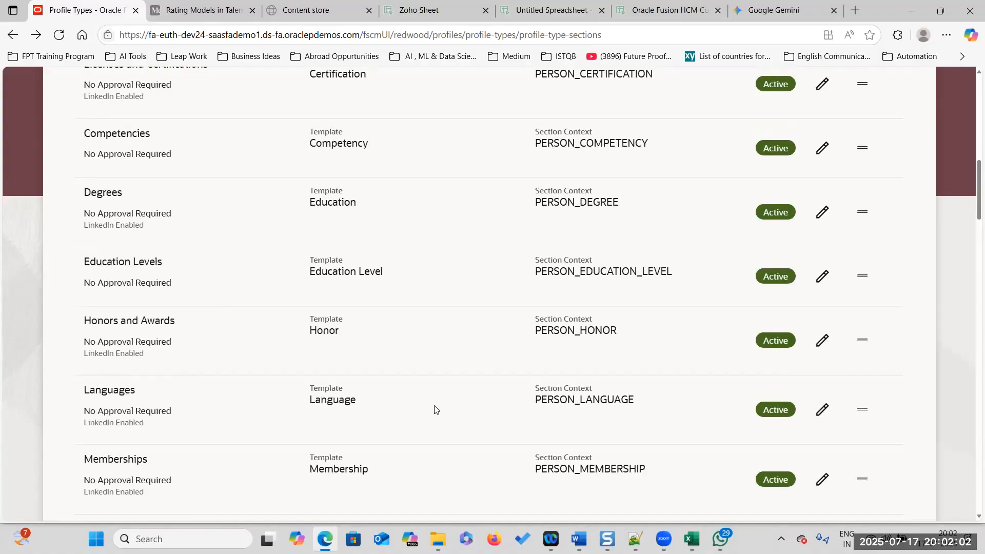
pyautogui.click(822, 409)
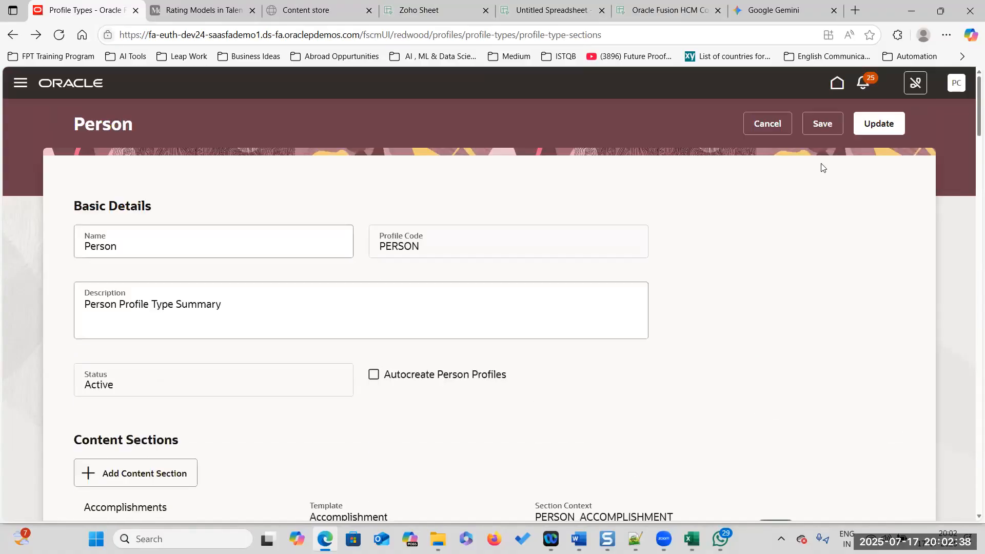
pyautogui.scroll(-10, 709, 231)
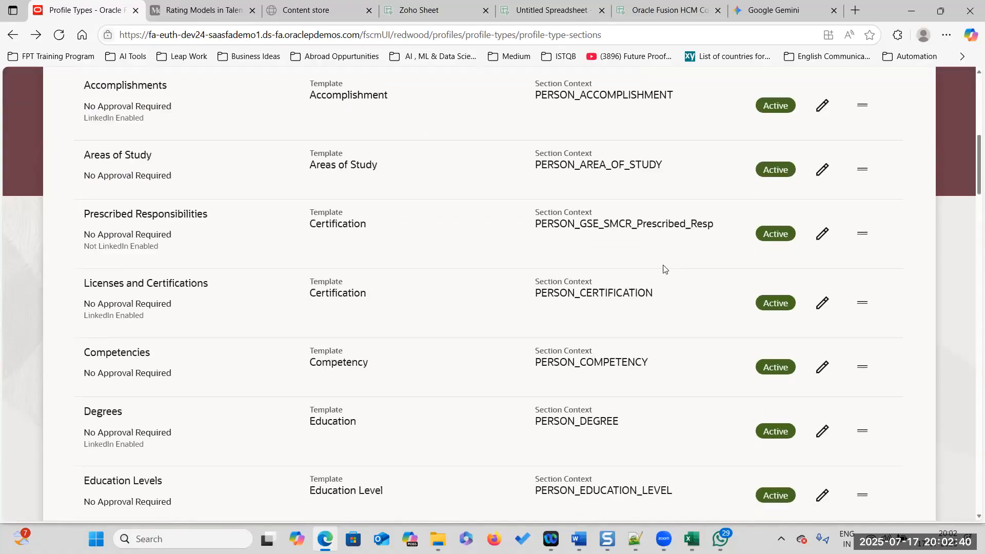
pyautogui.scroll(10, 200, 334)
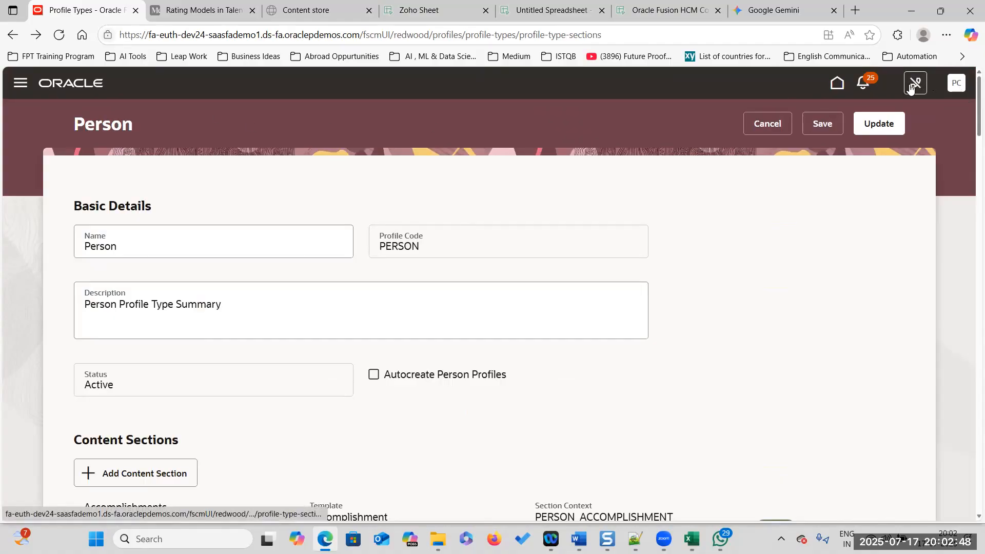
# Step: Find the employee in Person Management, open their talent profile, and view the Competencies section by All evaluator types
pyautogui.click(837, 86)
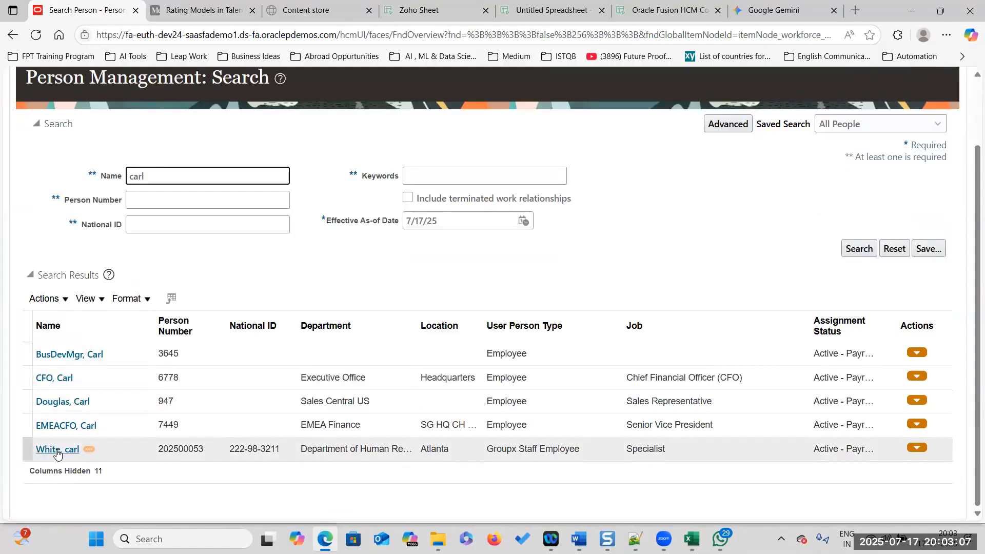
pyautogui.click(58, 449)
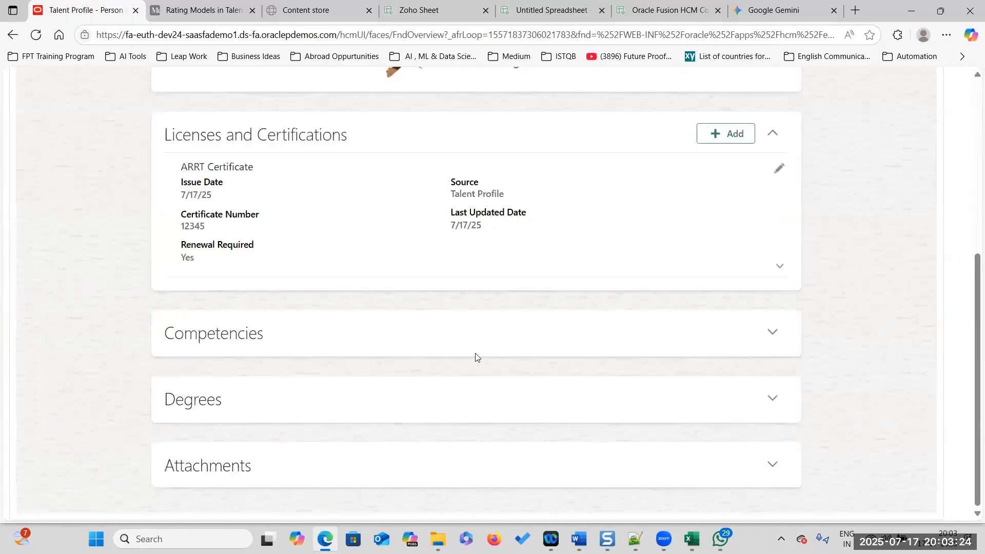
pyautogui.click(773, 332)
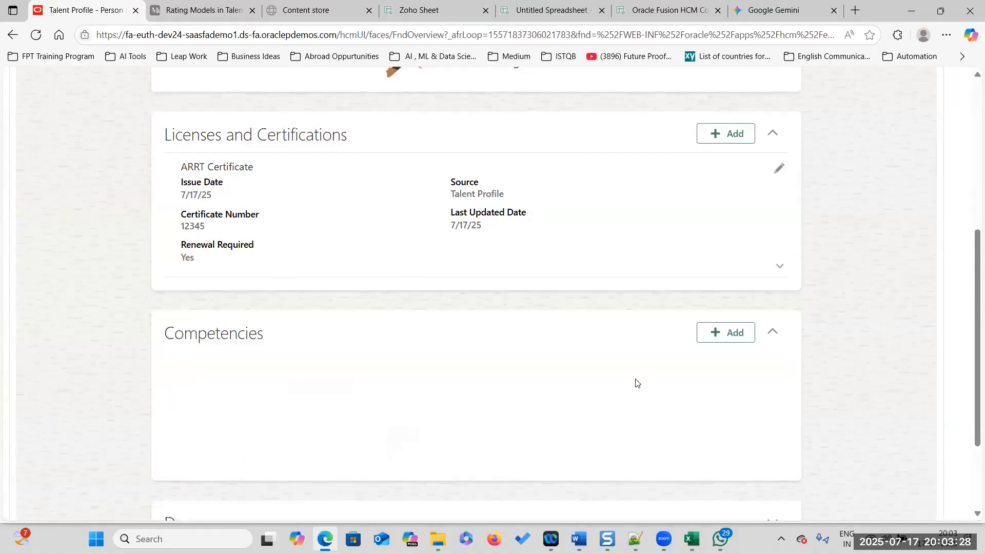
pyautogui.click(343, 385)
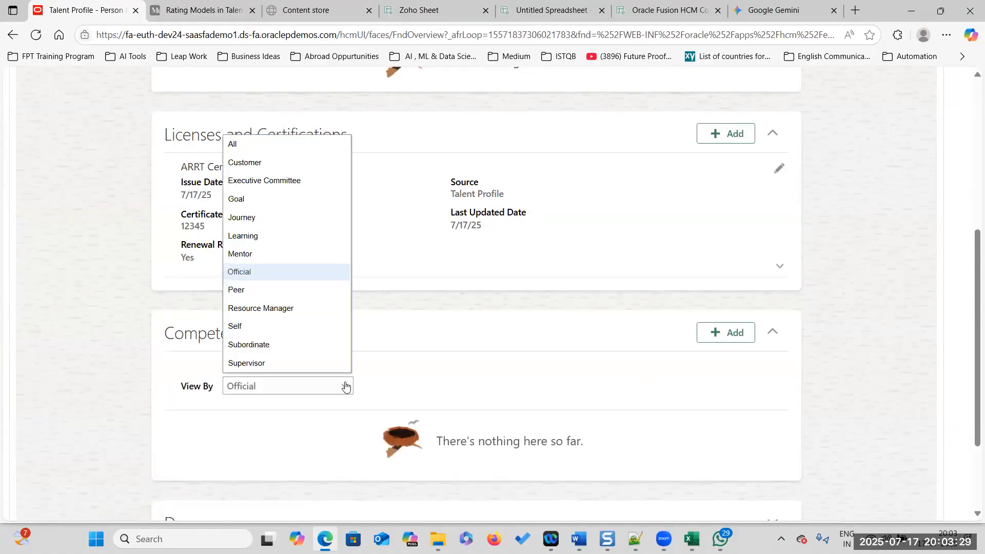
pyautogui.click(272, 145)
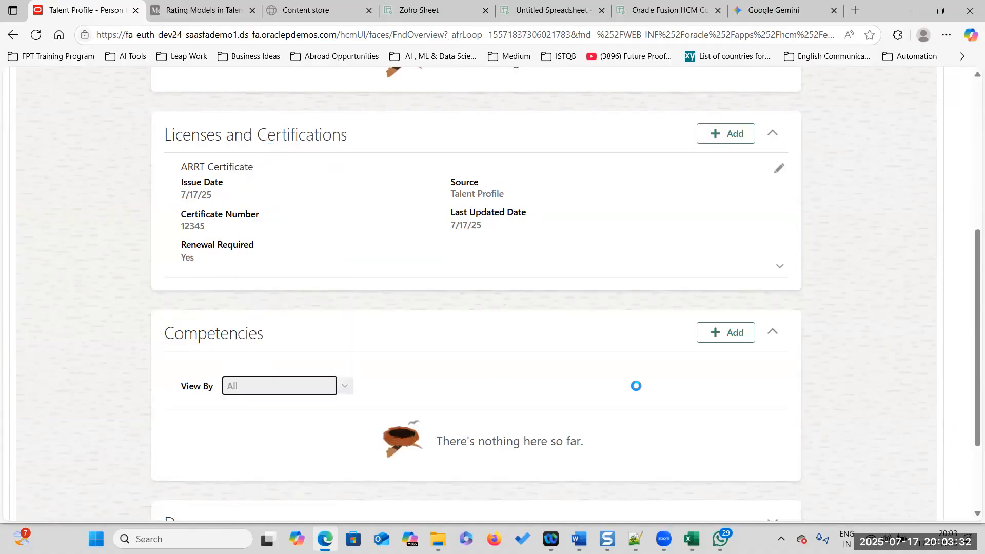
# Step: Start a new competency entry for HCM Global Payroll Module with the proficiency rating Out Standing
pyautogui.click(730, 333)
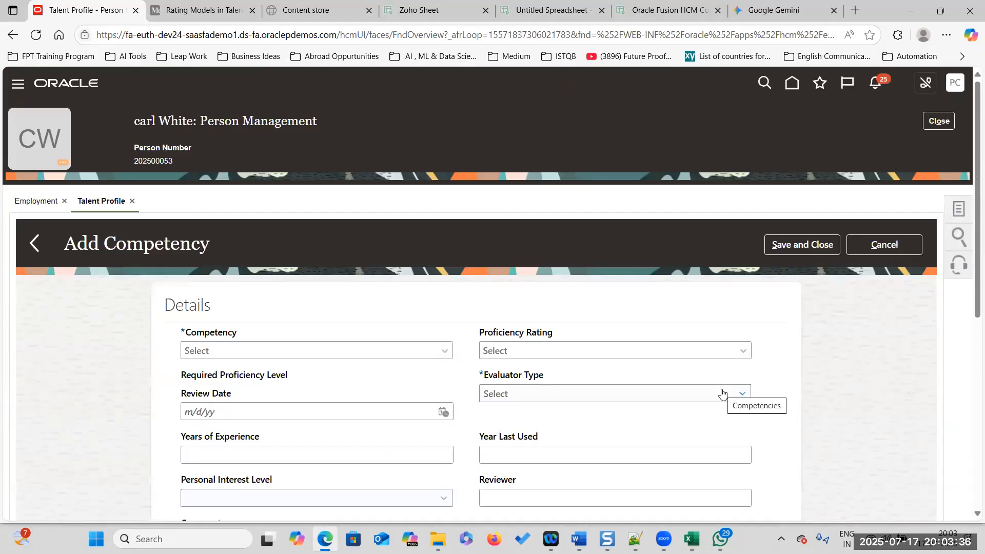
pyautogui.scroll(-1, 467, 343)
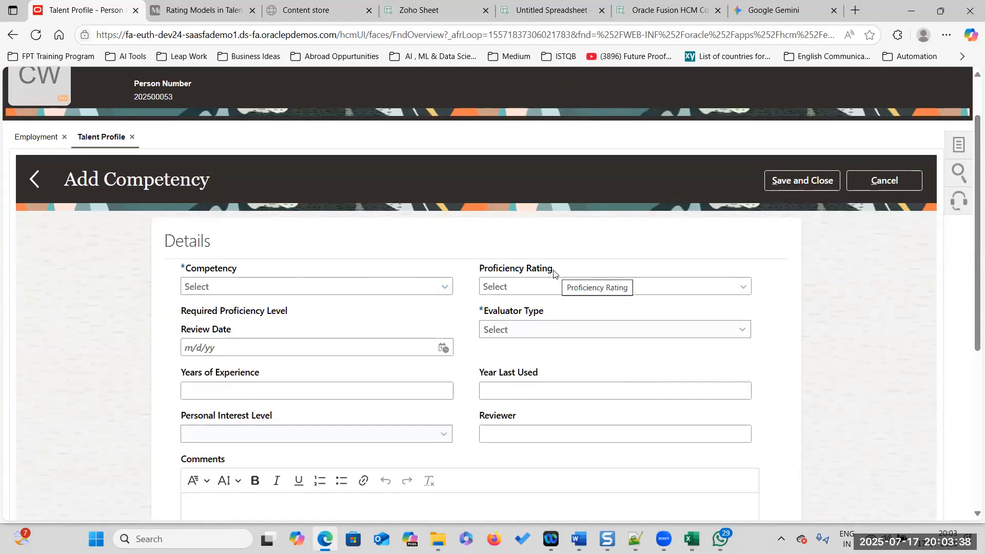
pyautogui.click(445, 287)
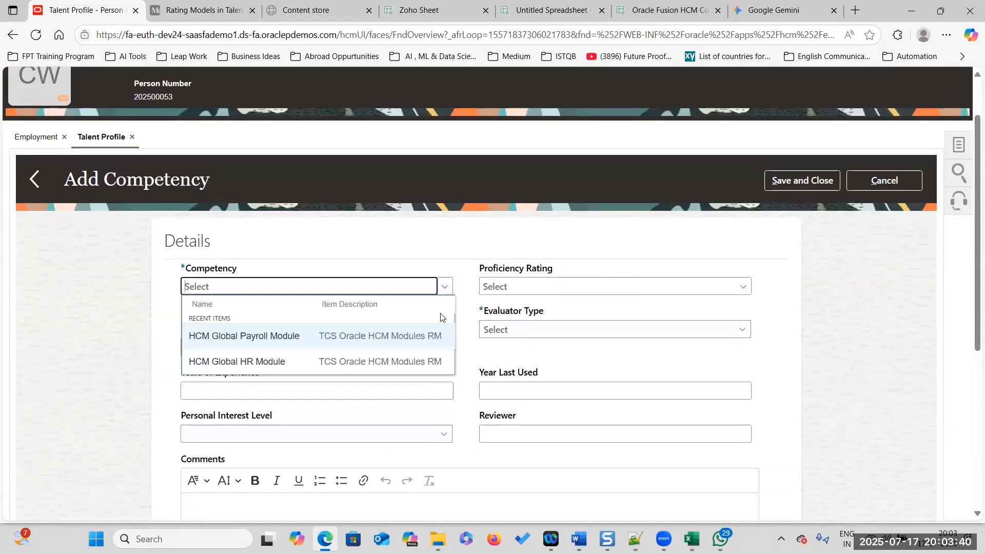
pyautogui.click(297, 340)
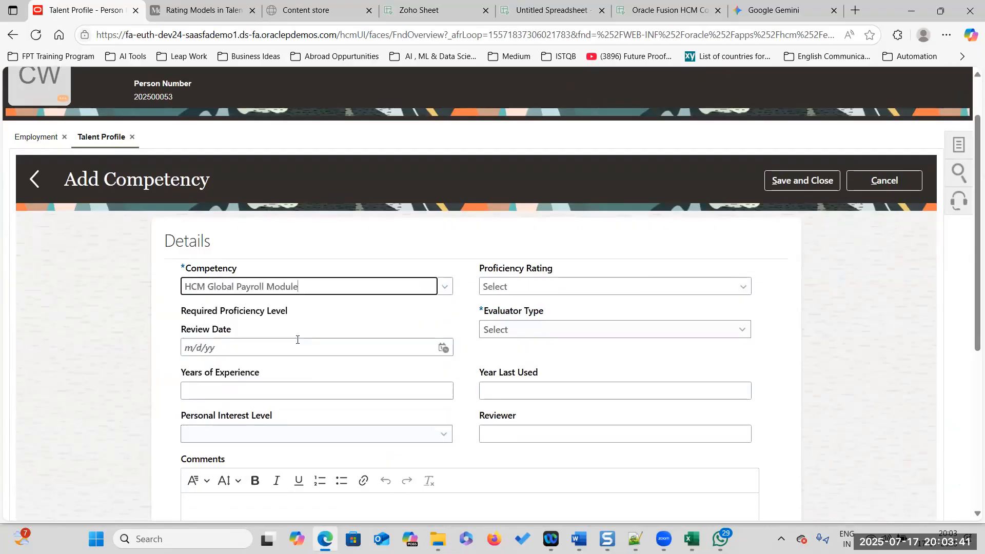
pyautogui.click(684, 287)
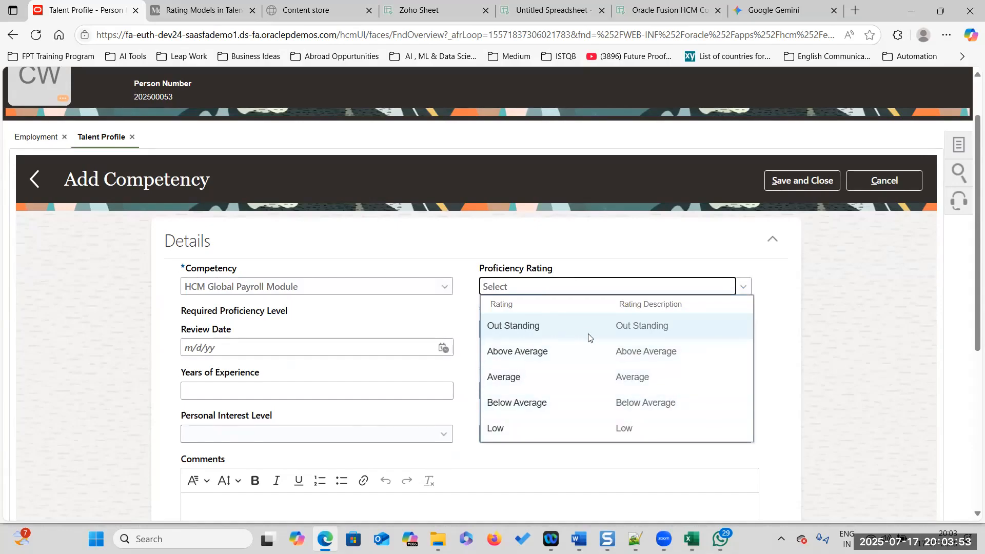
pyautogui.click(568, 334)
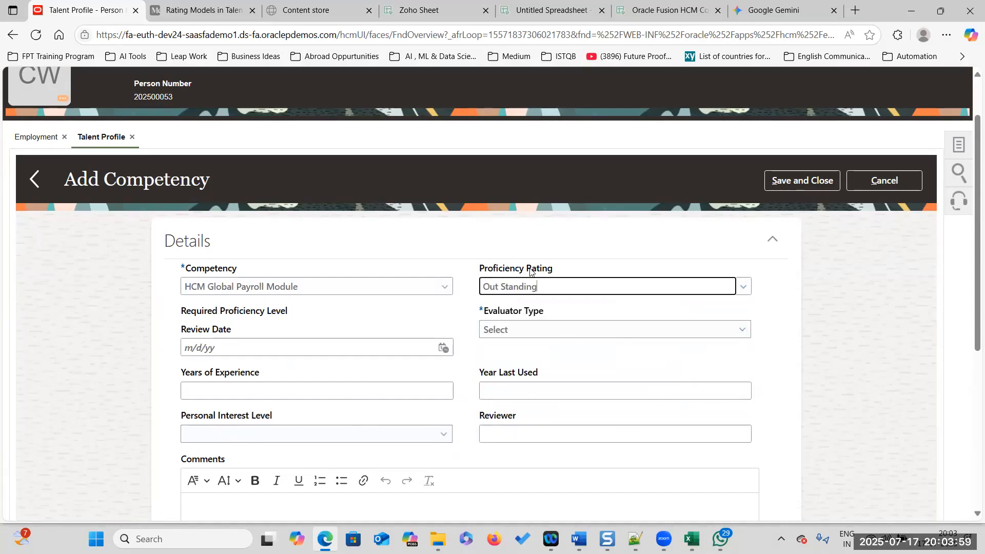
# Step: Set the competency's evaluator type to Official, then save and close the entry
pyautogui.scroll(-2, 534, 277)
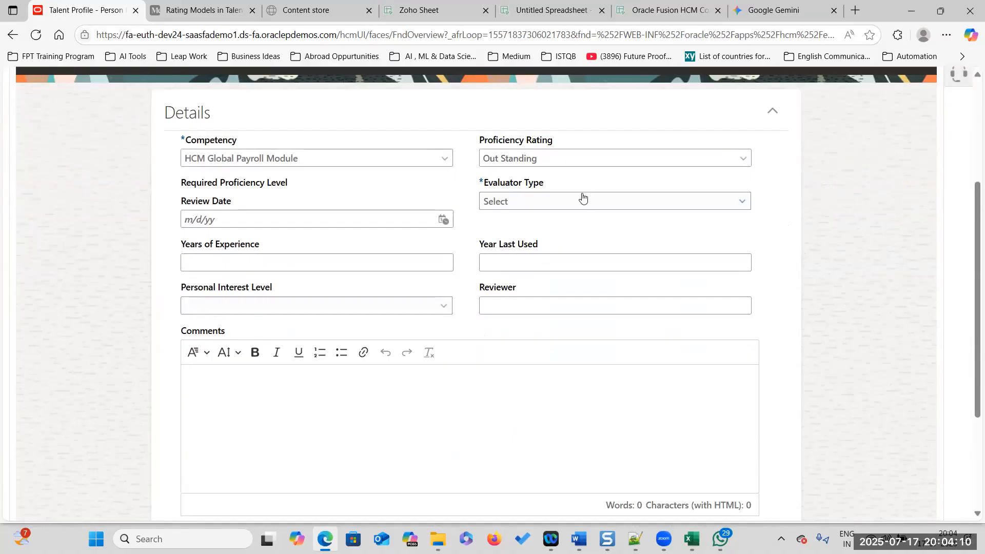
pyautogui.click(584, 201)
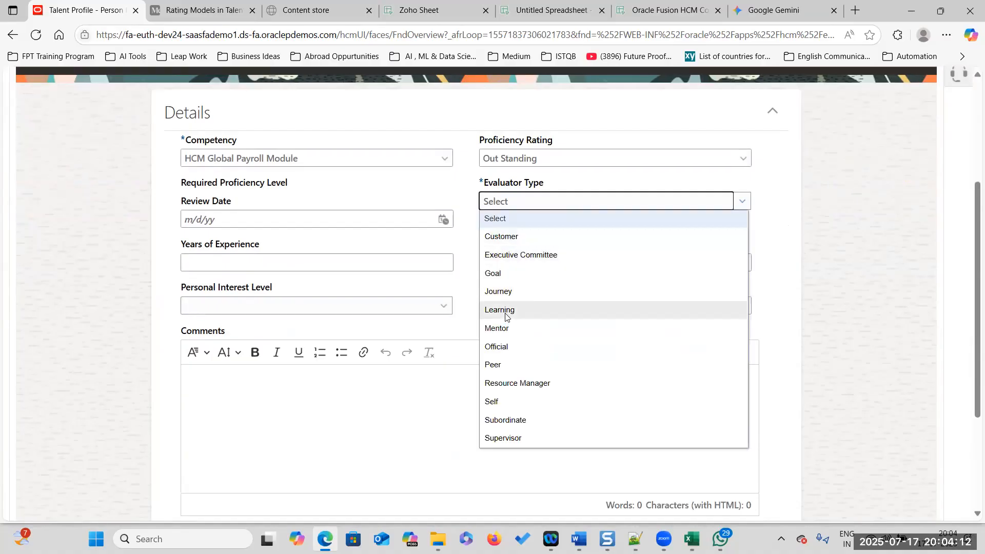
pyautogui.click(515, 347)
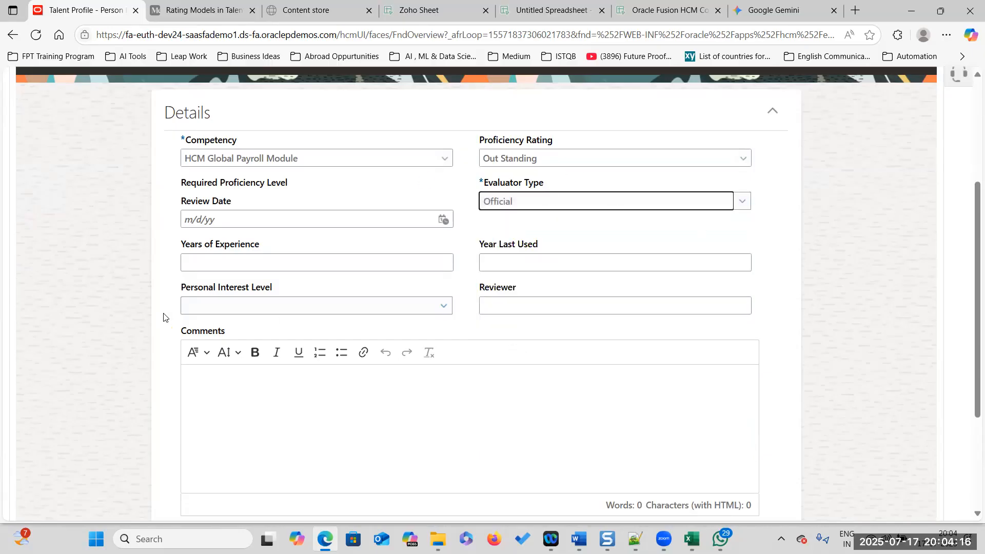
pyautogui.scroll(-3, 732, 324)
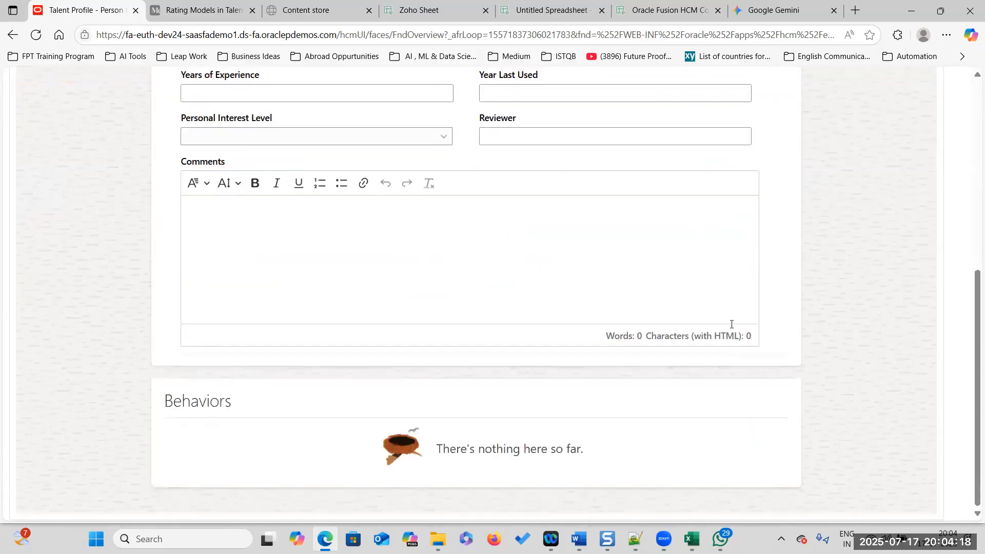
pyautogui.scroll(5, 623, 381)
pyautogui.click(808, 210)
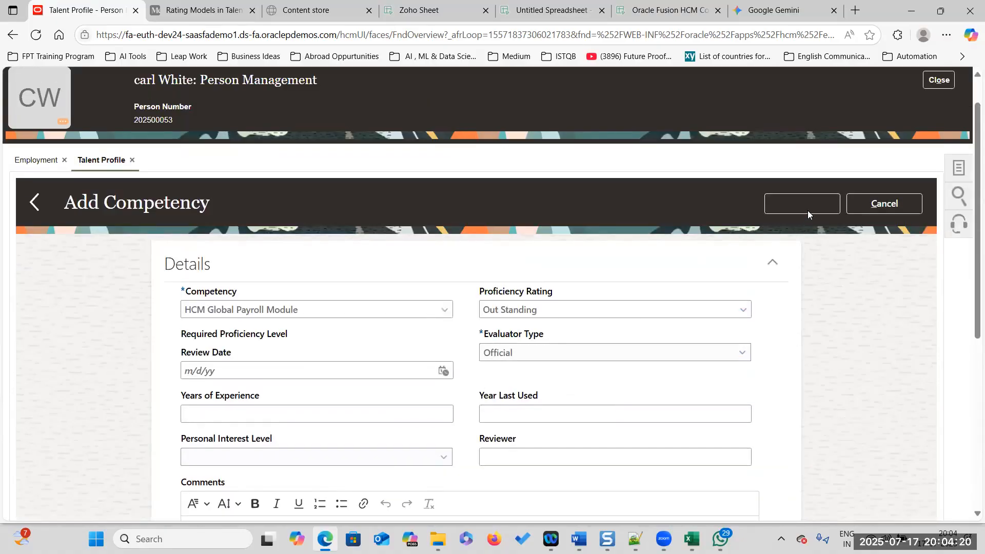
# Step: Check the saved entry in the talent profile's Competencies section and look at the blank Add Competency form without adding anything
pyautogui.scroll(-2, 373, 343)
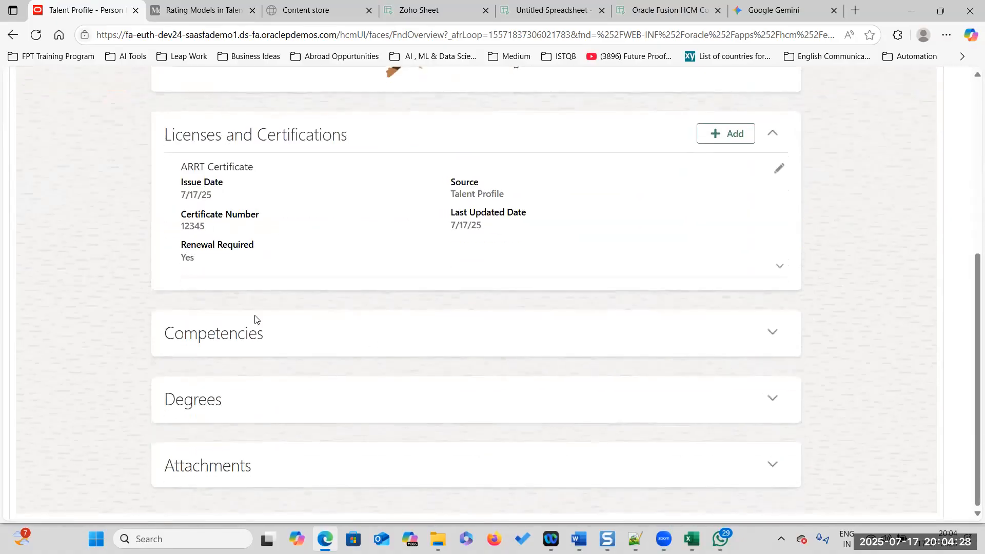
pyautogui.click(773, 332)
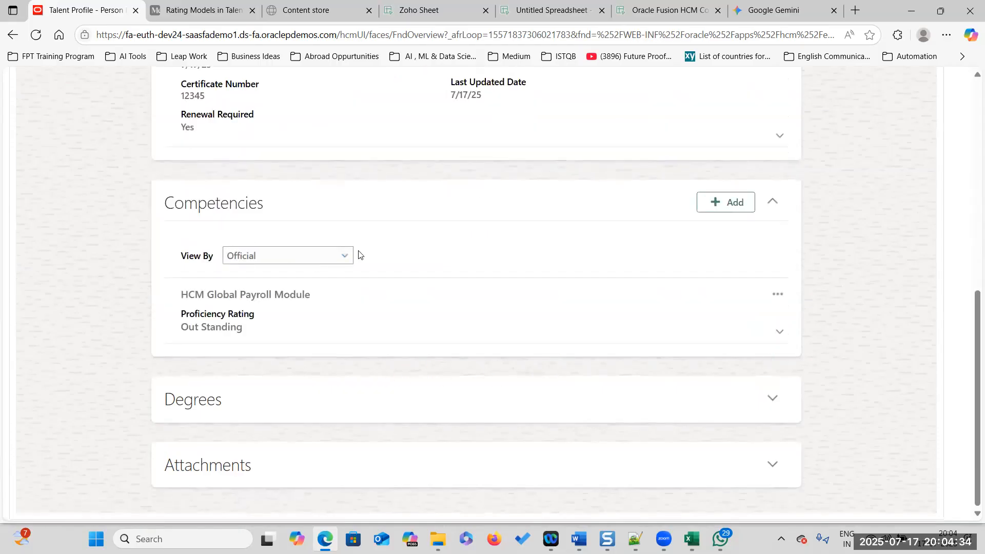
pyautogui.click(735, 203)
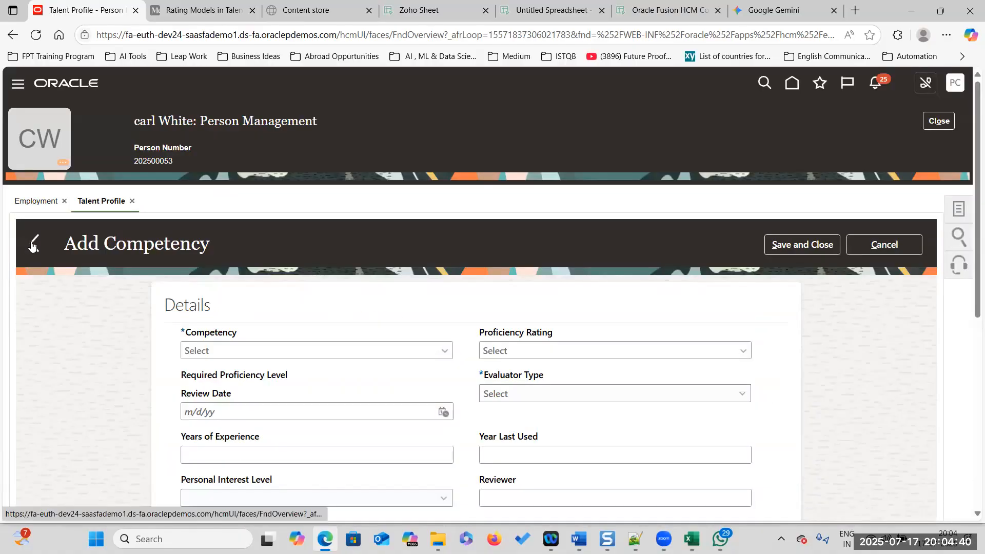
pyautogui.click(32, 245)
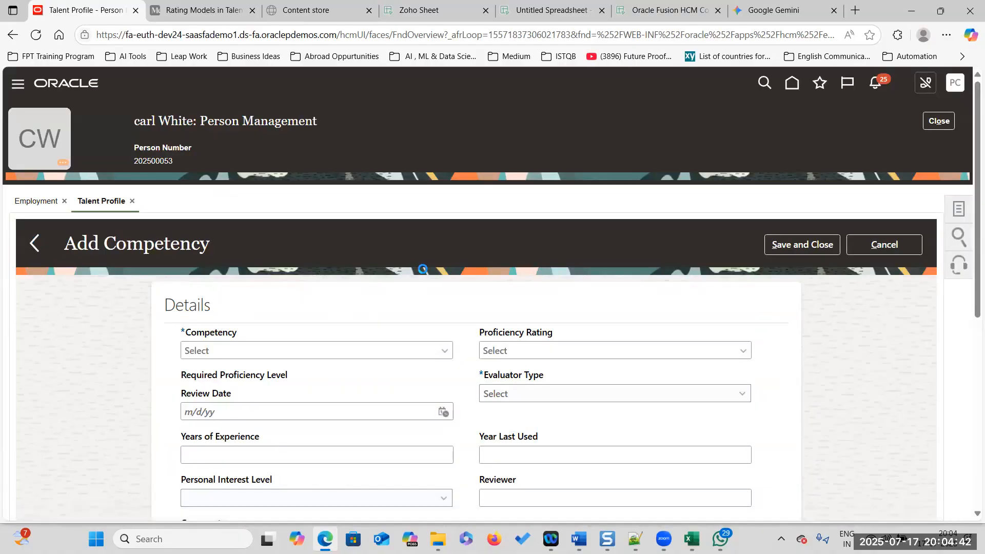
pyautogui.scroll(-5, 457, 357)
pyautogui.scroll(-2, 551, 339)
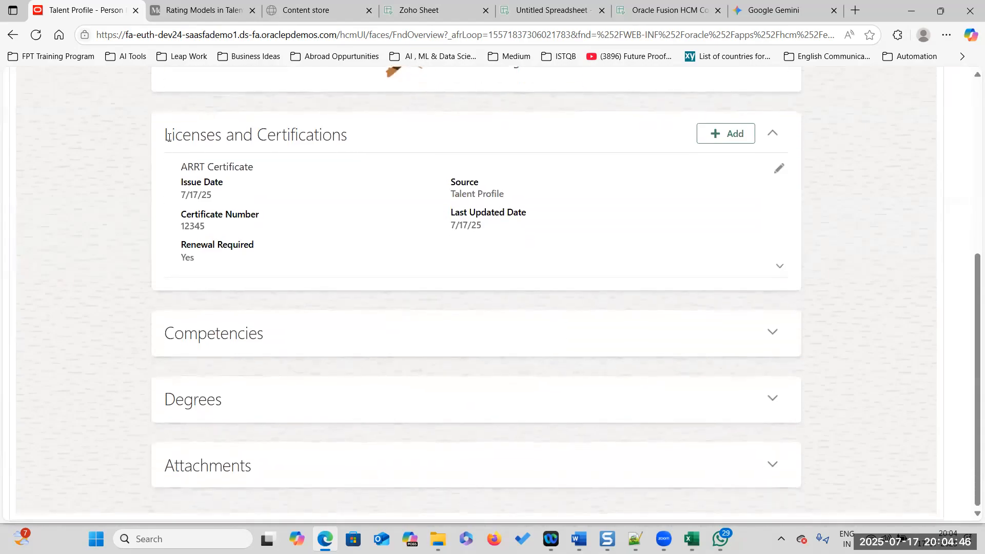
pyautogui.click(773, 334)
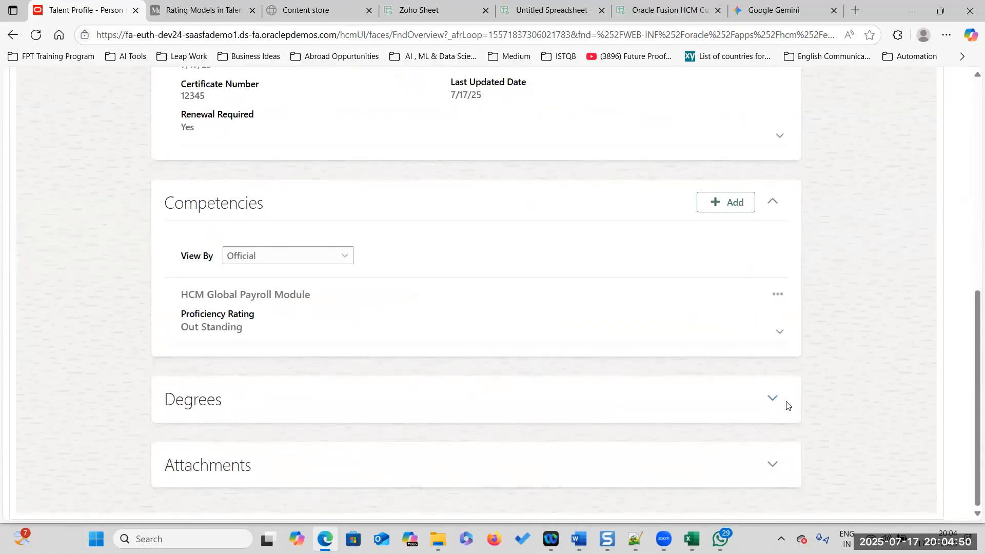
# Step: Examine the fields of a blank degree entry in the Degrees section and cancel the entry
pyautogui.click(770, 398)
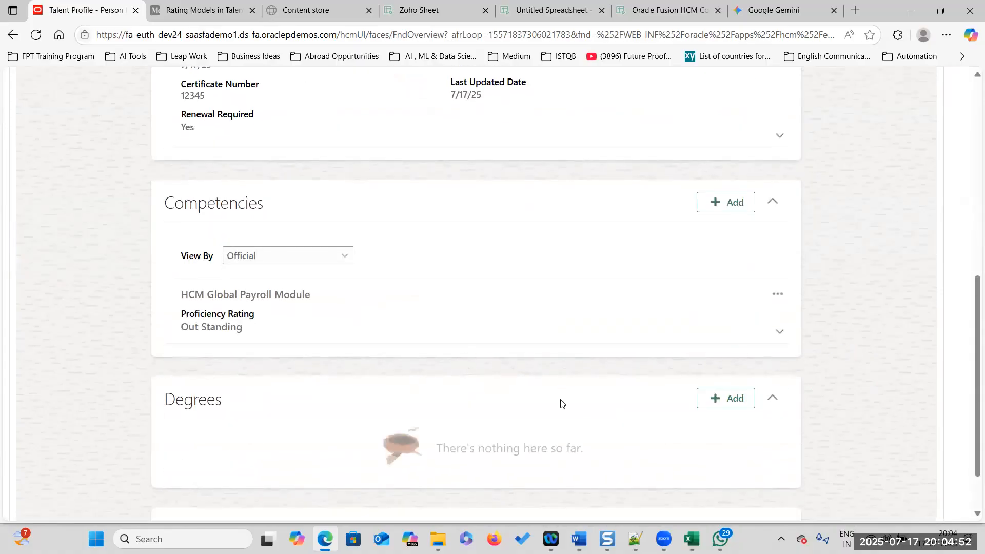
pyautogui.scroll(-2, 606, 402)
pyautogui.click(739, 334)
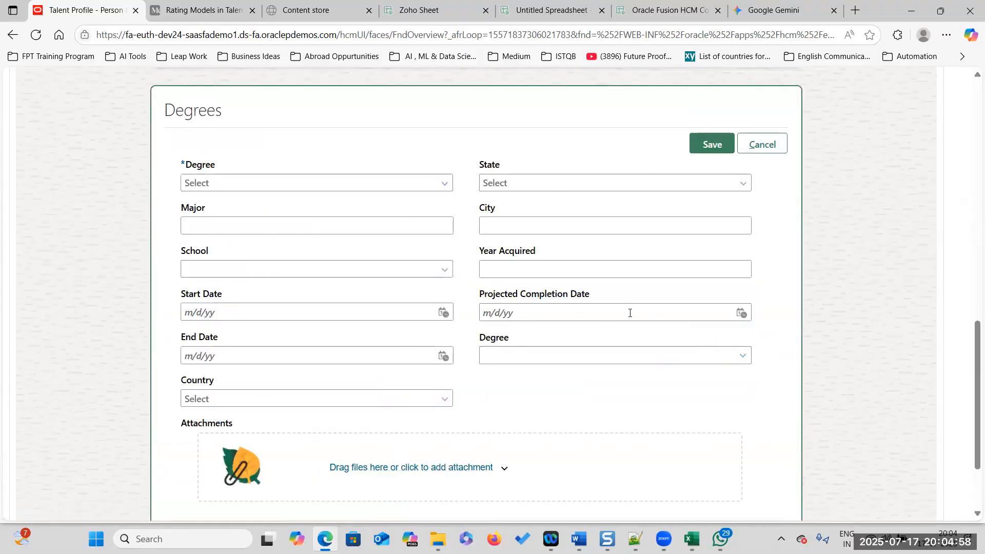
pyautogui.scroll(-3, 547, 410)
pyautogui.scroll(6, 713, 328)
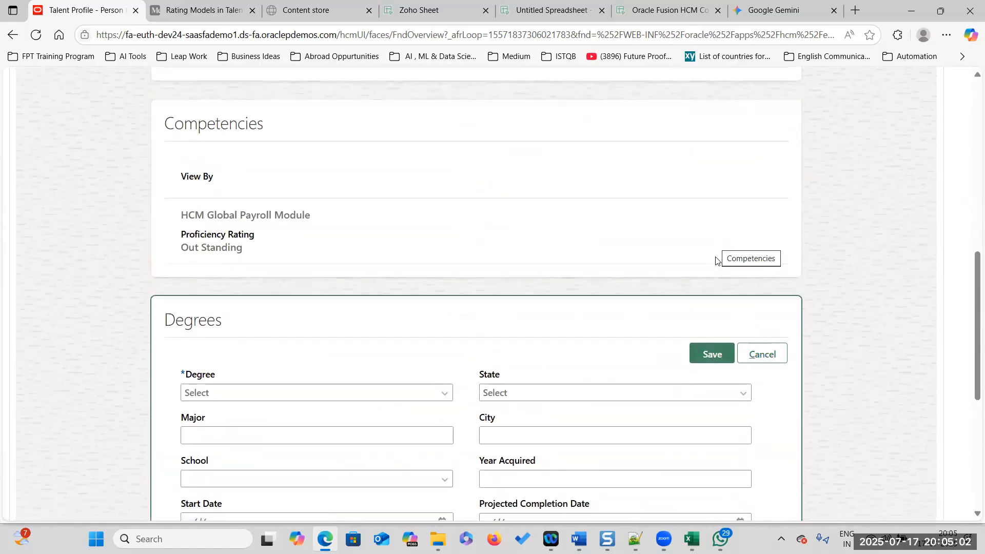
pyautogui.scroll(3, 718, 261)
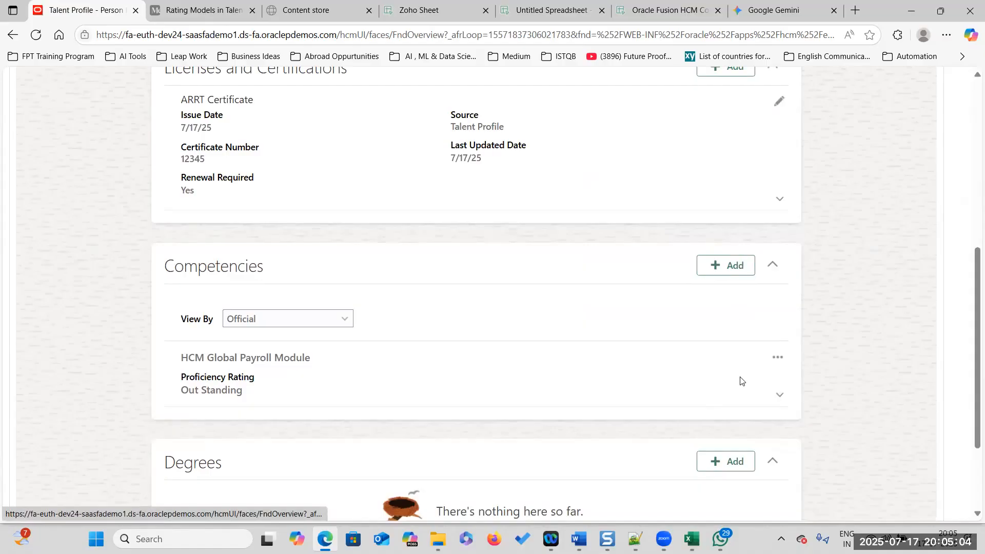
# Step: Add the Languages section to the talent profile and examine the Reading rating choices in a blank language entry
pyautogui.scroll(6, 757, 336)
pyautogui.click(904, 188)
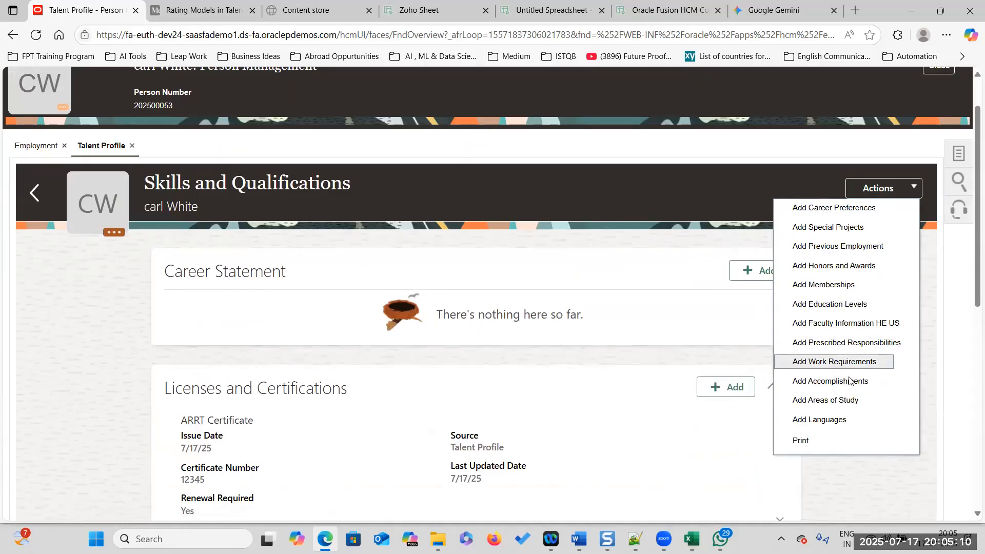
pyautogui.click(836, 418)
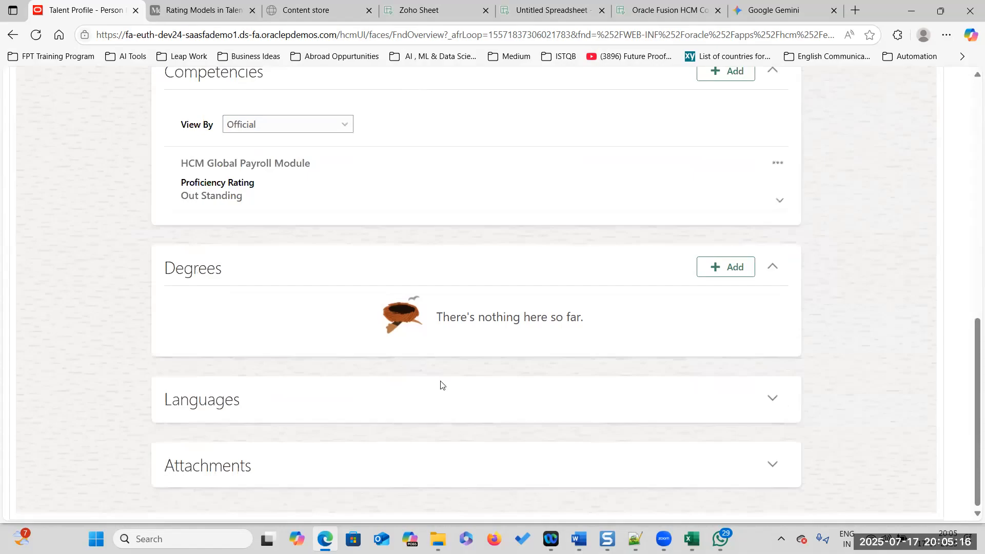
pyautogui.click(770, 399)
pyautogui.click(729, 399)
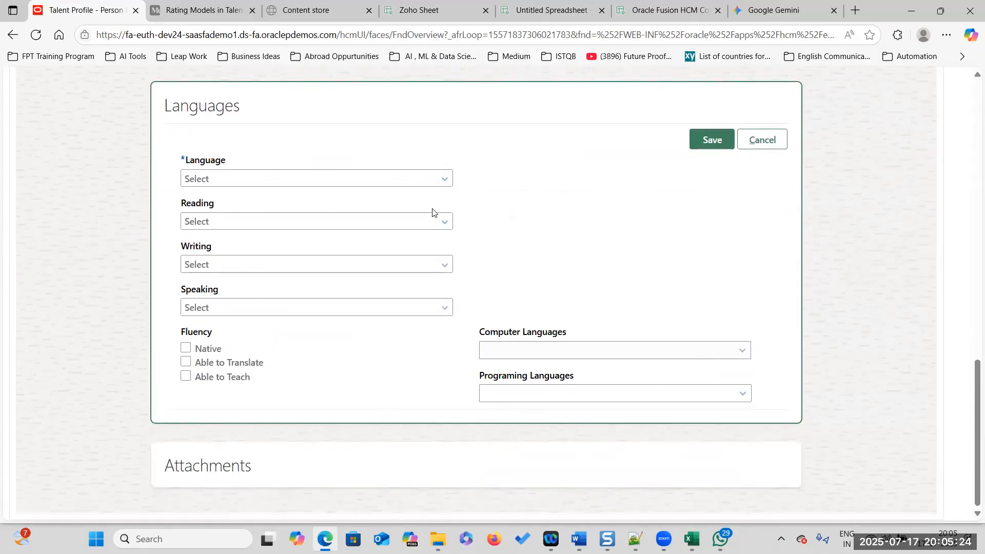
pyautogui.click(446, 226)
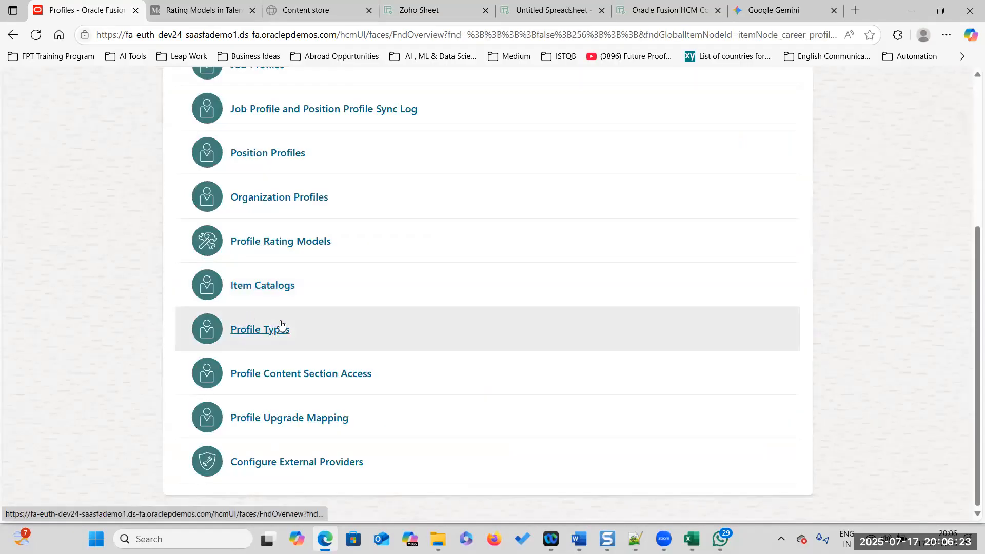
# Step: Open the Languages content section of the Person profile type for editing and bring up its content section properties
pyautogui.scroll(2, 398, 181)
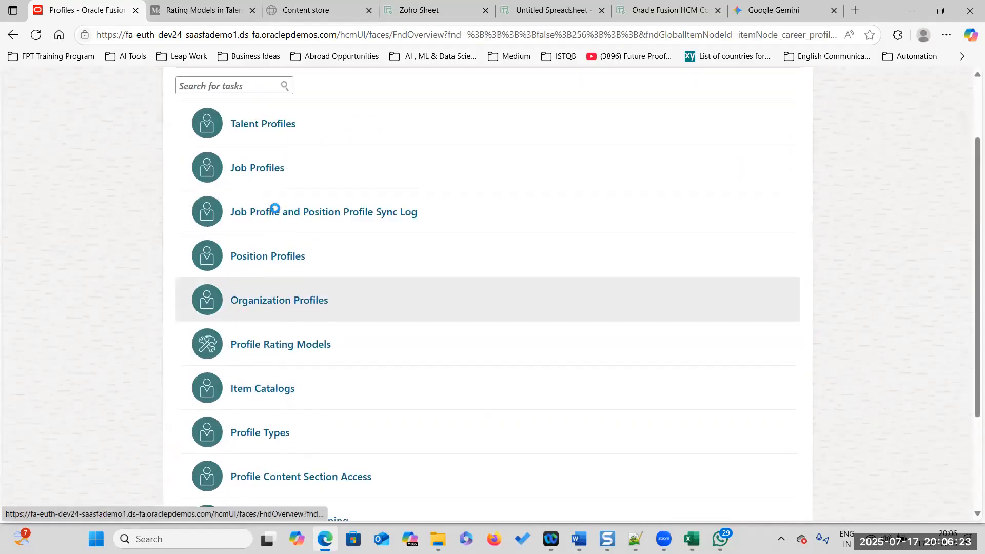
pyautogui.scroll(-2, 292, 363)
pyautogui.click(257, 332)
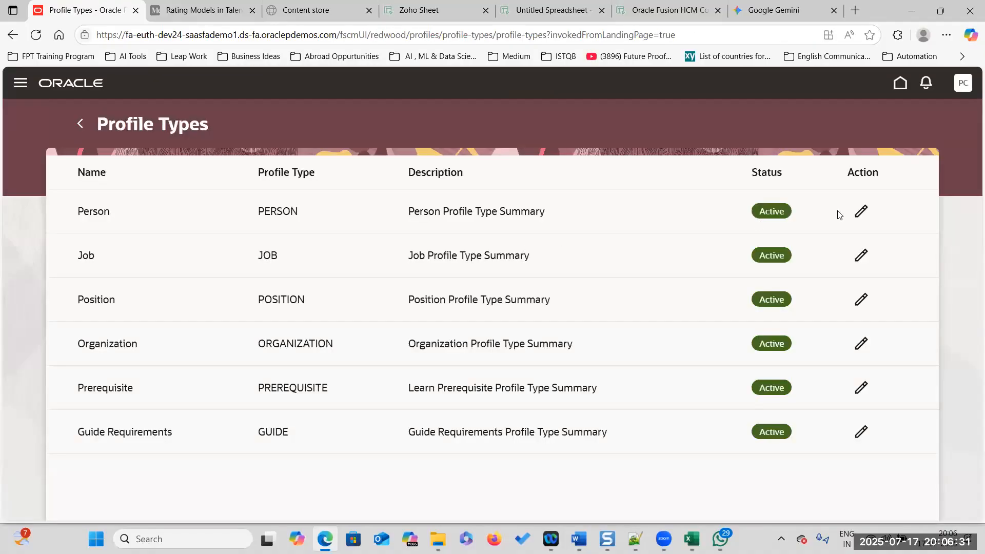
pyautogui.click(861, 212)
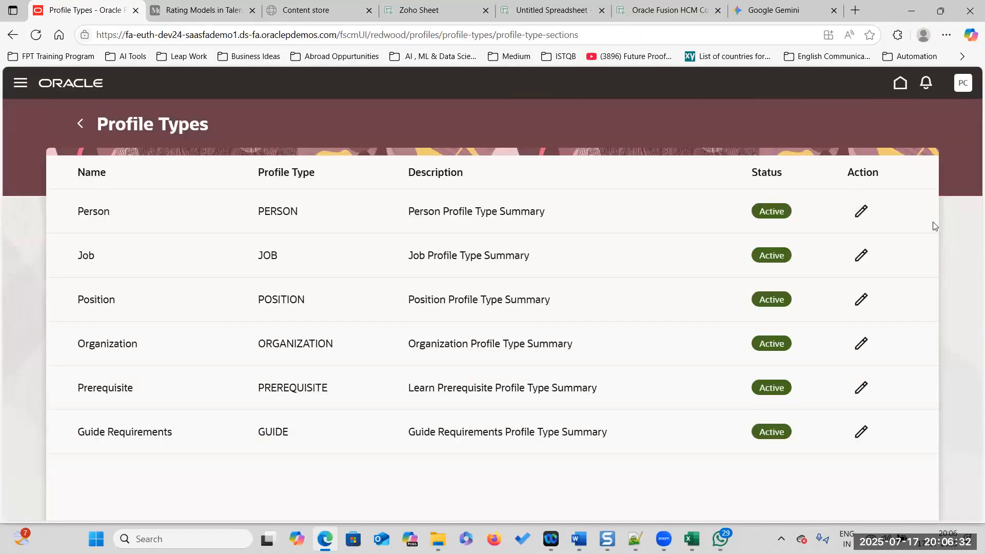
pyautogui.scroll(-2, 484, 359)
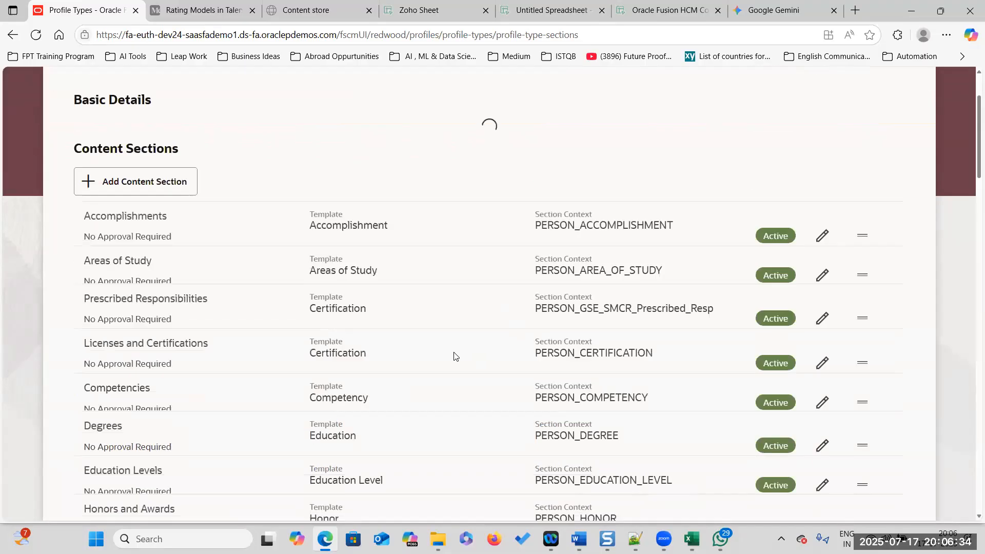
pyautogui.scroll(-3, 106, 308)
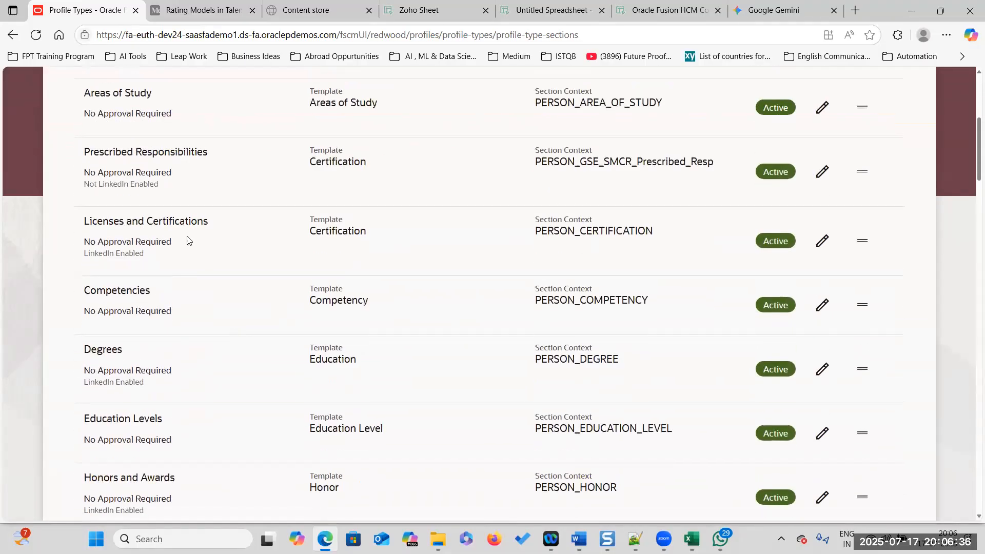
pyautogui.scroll(-2, 123, 400)
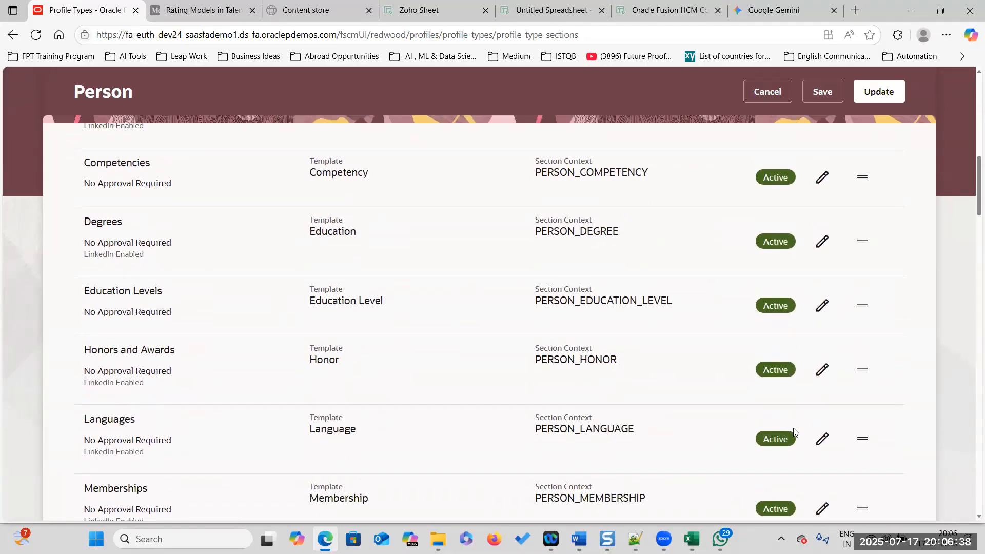
pyautogui.click(822, 438)
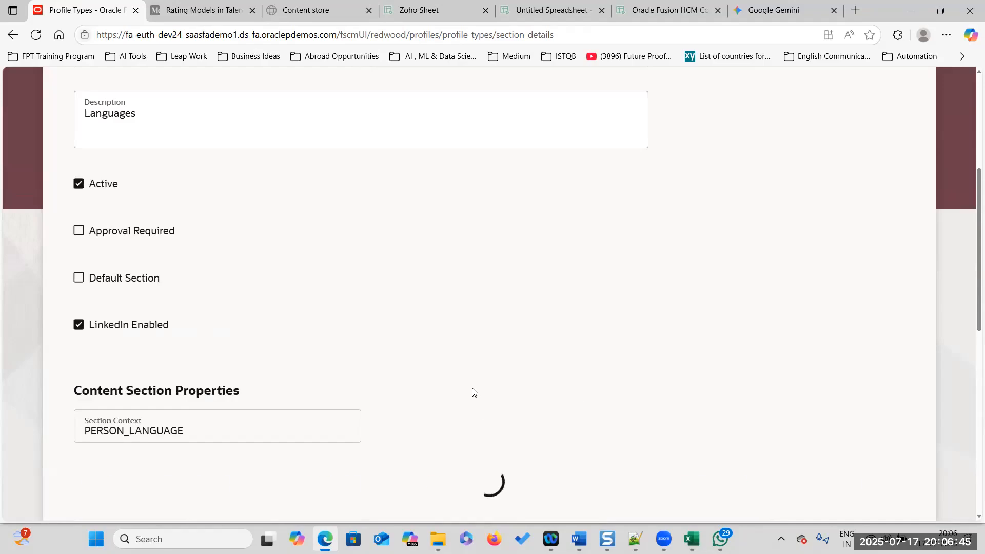
pyautogui.scroll(-4, 473, 391)
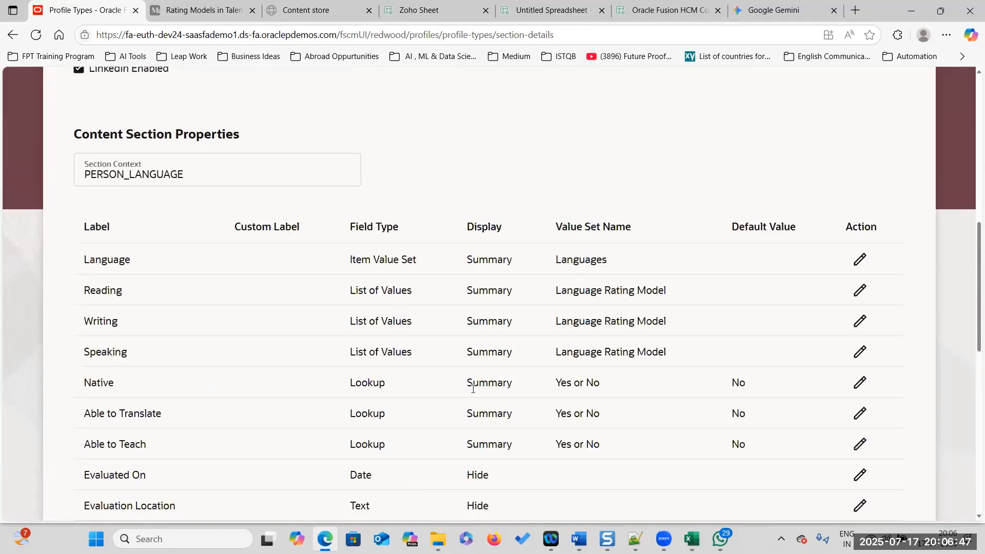
# Step: Set the value set of the Reading and Writing properties to TCS Oracle HCM Modules RM and apply each change
pyautogui.click(860, 290)
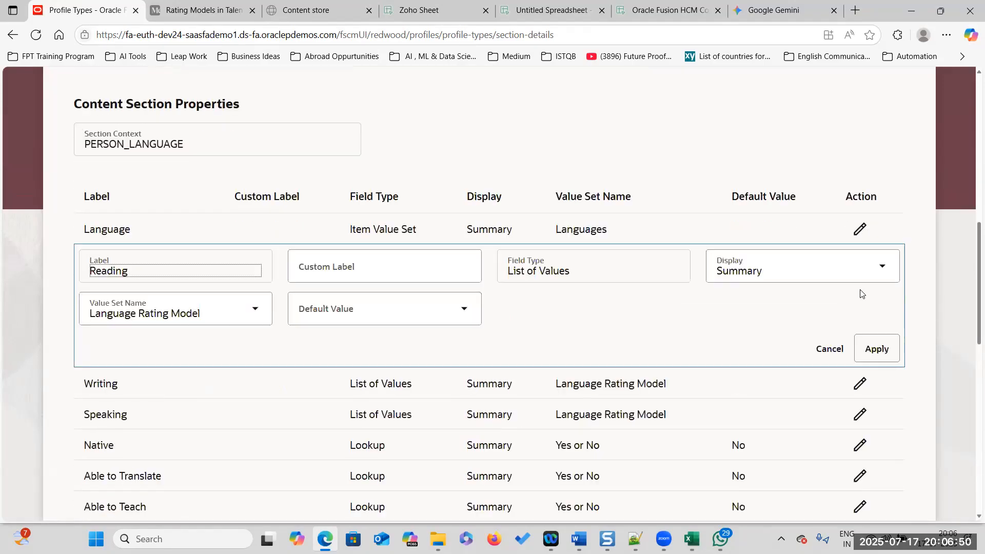
pyautogui.click(255, 312)
pyautogui.scroll(-5, 213, 216)
pyautogui.scroll(-10, 214, 217)
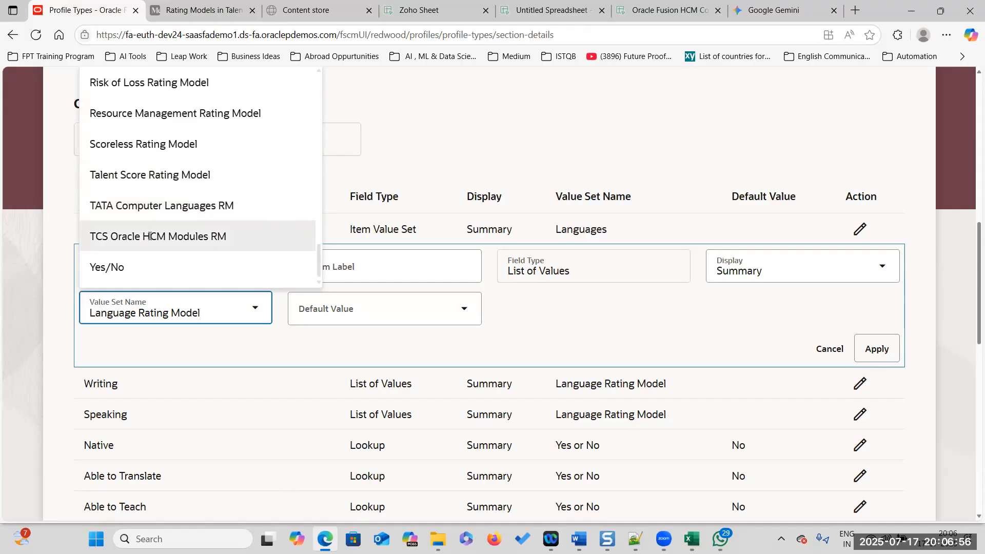
pyautogui.click(183, 239)
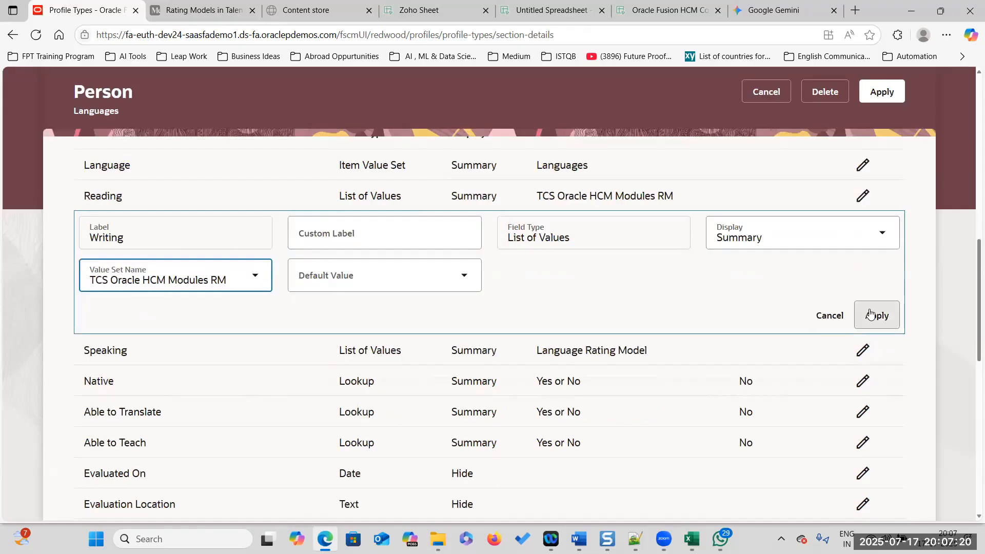
pyautogui.click(878, 314)
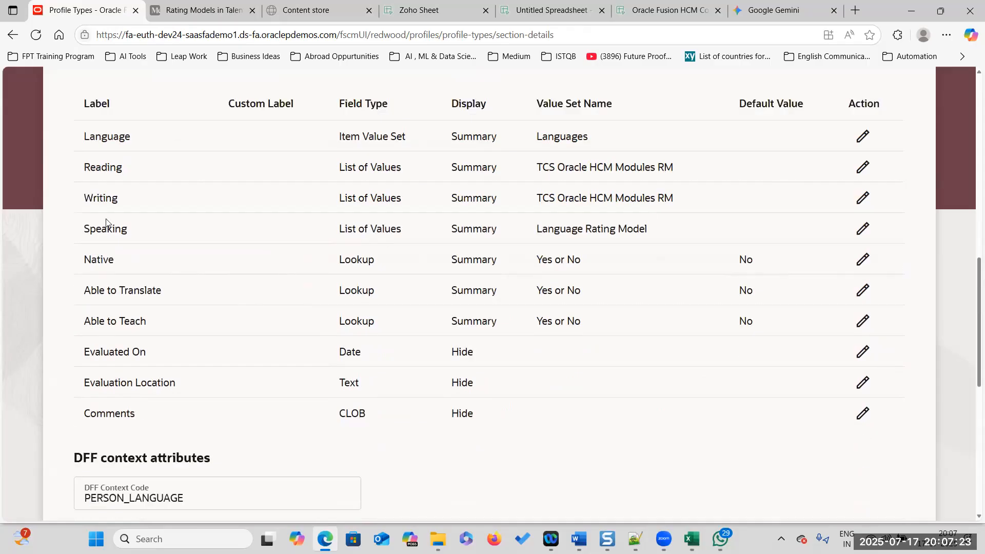
# Step: Compare the value sets of Reading, Writing and Speaking, and apply the Languages section changes to the Person profile type
pyautogui.tripleClick(634, 222)
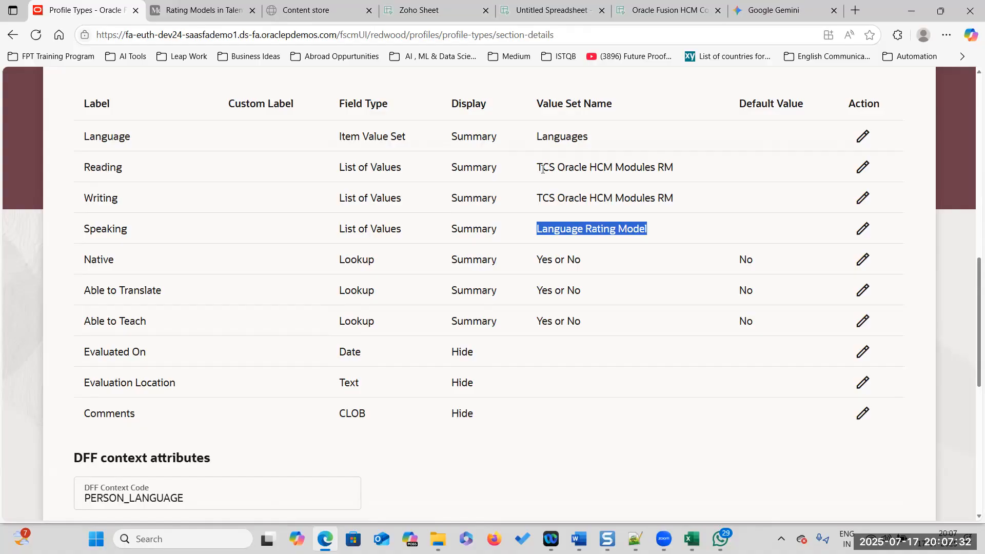
pyautogui.click(594, 232)
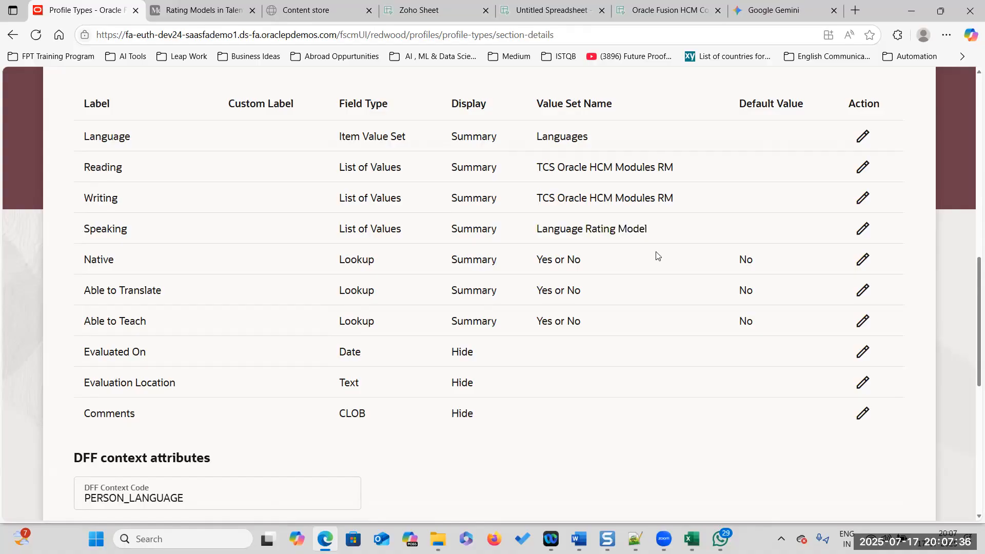
pyautogui.scroll(10, 658, 255)
pyautogui.click(896, 96)
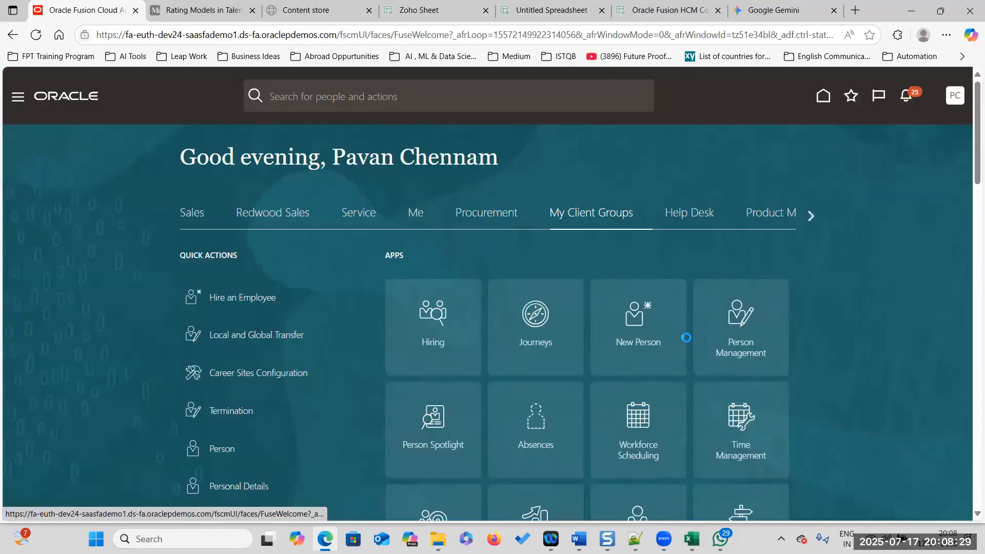
# Step: Reopen the employee's talent profile through Person Management and expand its Languages section
pyautogui.scroll(-3, 686, 337)
pyautogui.click(745, 127)
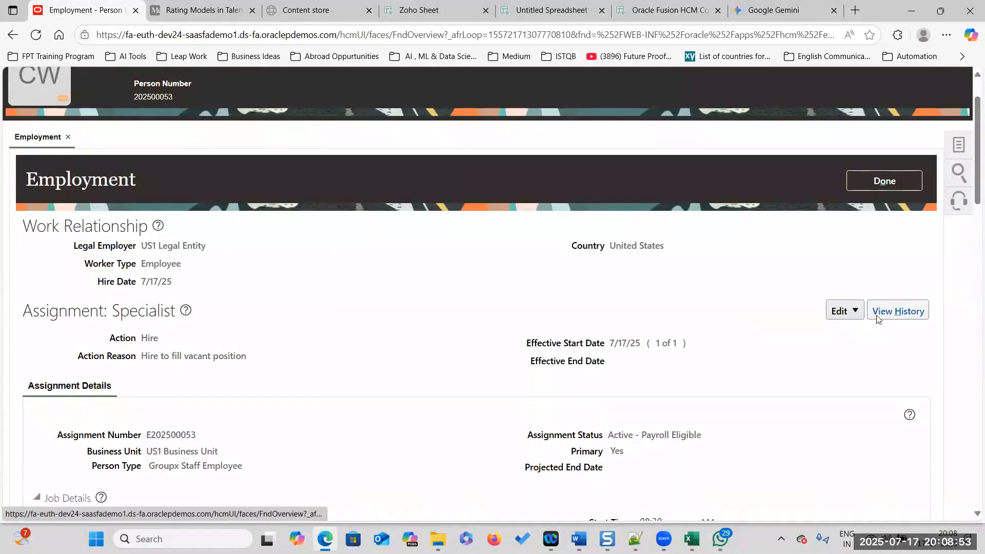
pyautogui.scroll(-1, 881, 397)
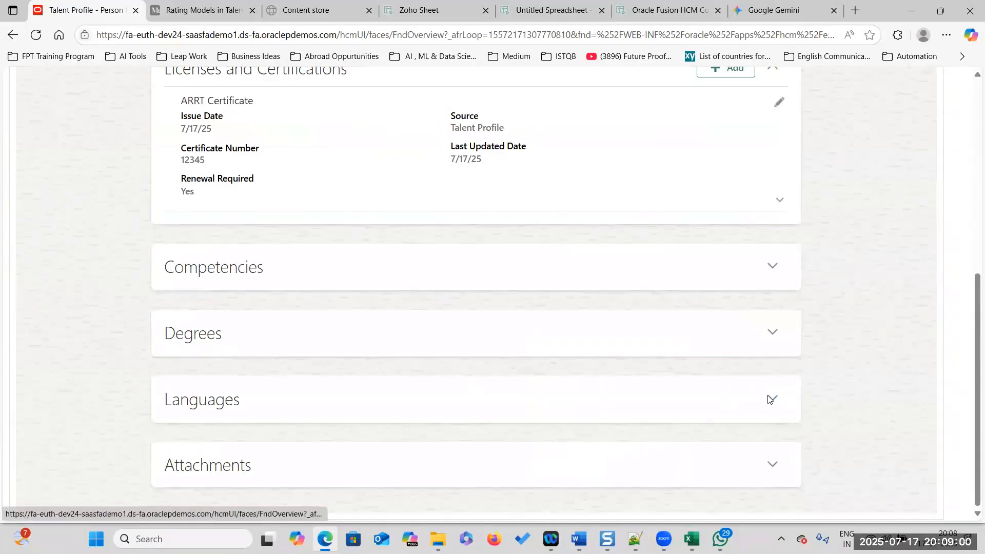
pyautogui.click(772, 399)
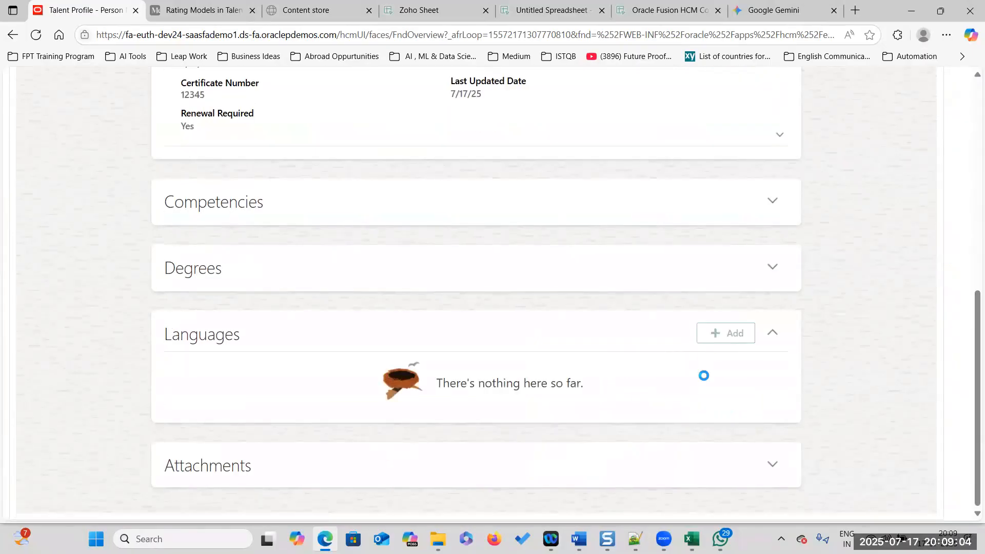
# Step: Choose Telugu as the language in a new entry of the Languages section
pyautogui.click(439, 288)
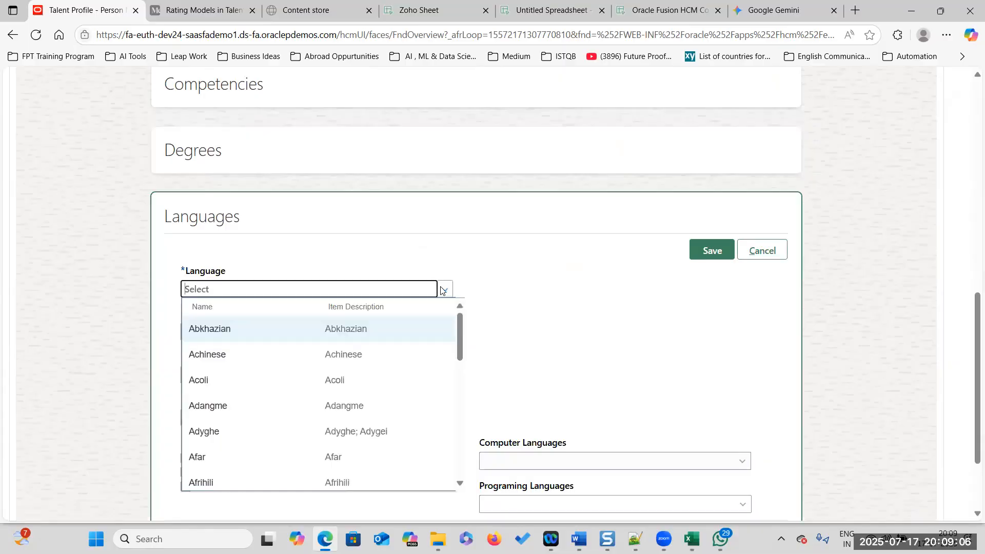
pyautogui.scroll(-10, 301, 369)
pyautogui.scroll(-1, 301, 371)
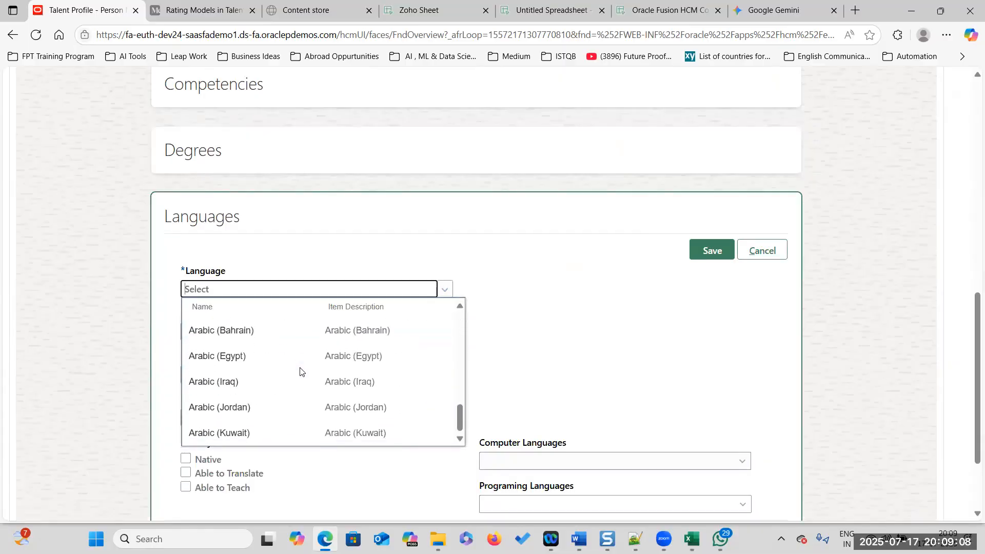
pyautogui.write('Telu')
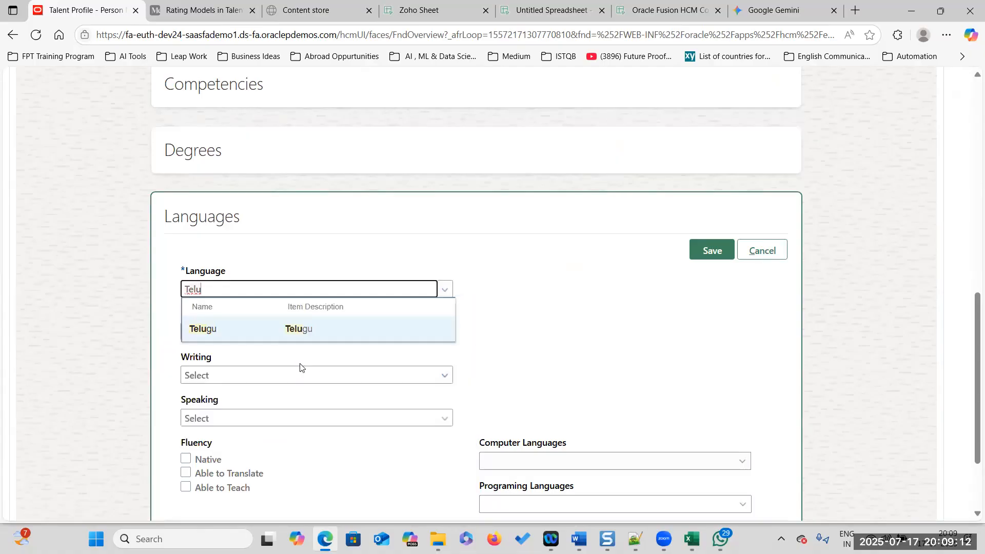
pyautogui.click(322, 326)
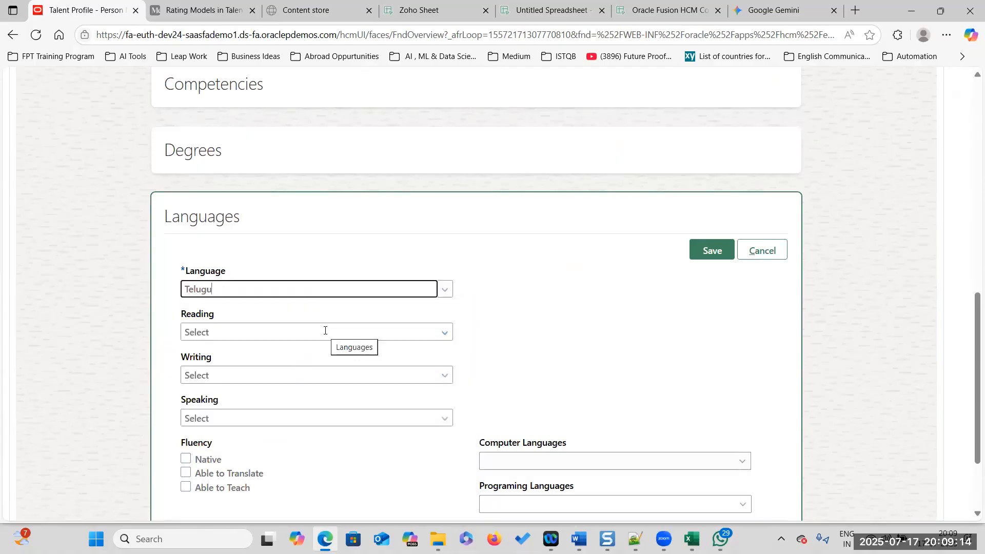
# Step: Rate the Telugu entry's Reading as Out Standing and its Writing as Above Average
pyautogui.click(448, 332)
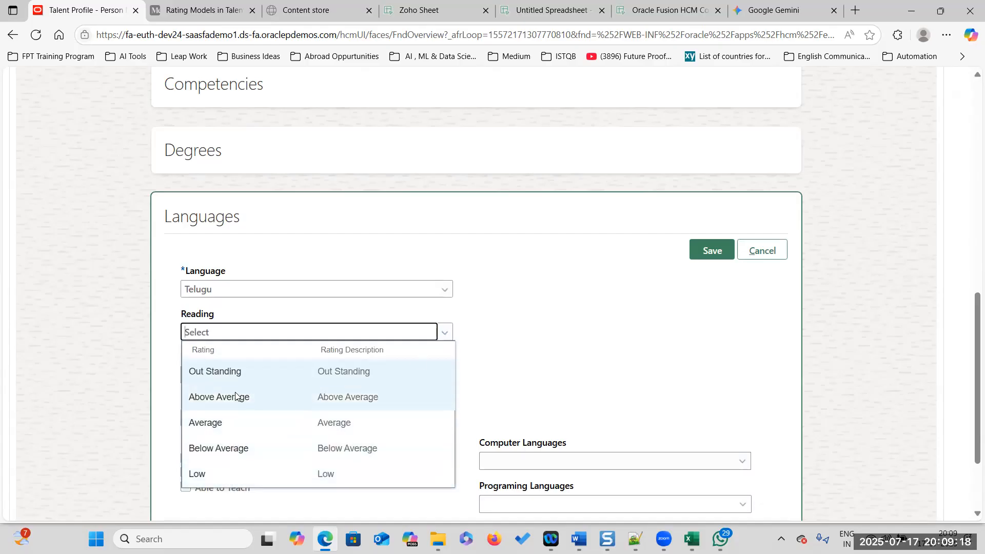
pyautogui.click(316, 376)
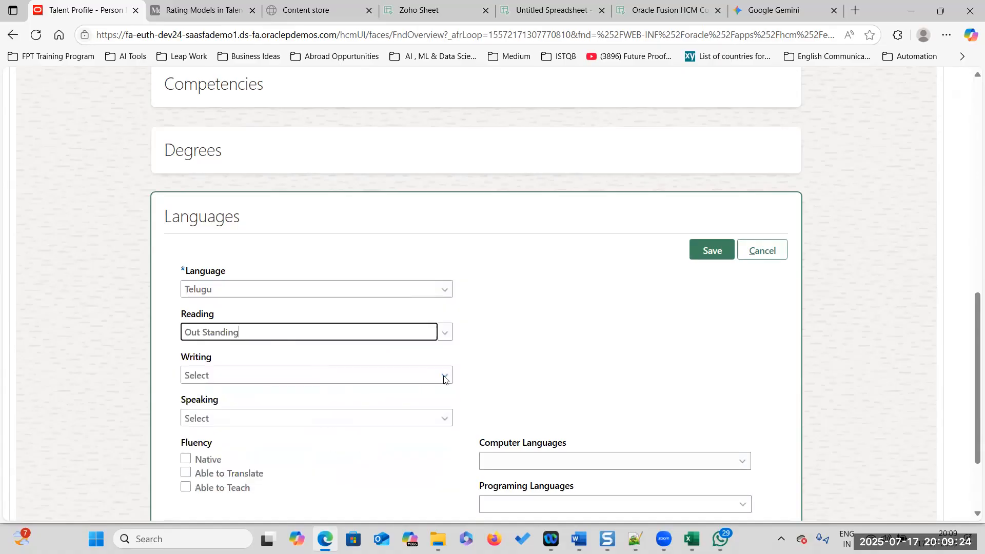
pyautogui.click(444, 378)
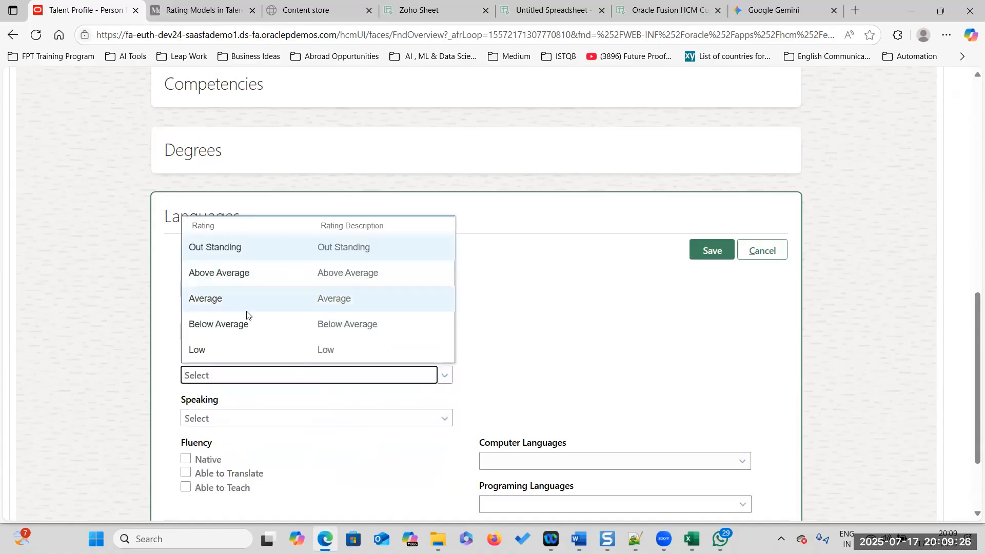
pyautogui.click(255, 274)
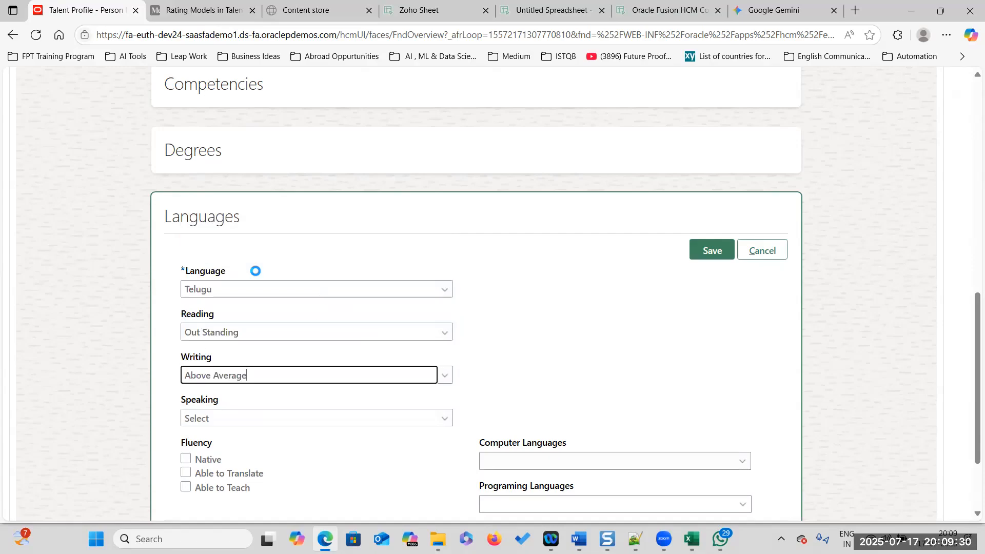
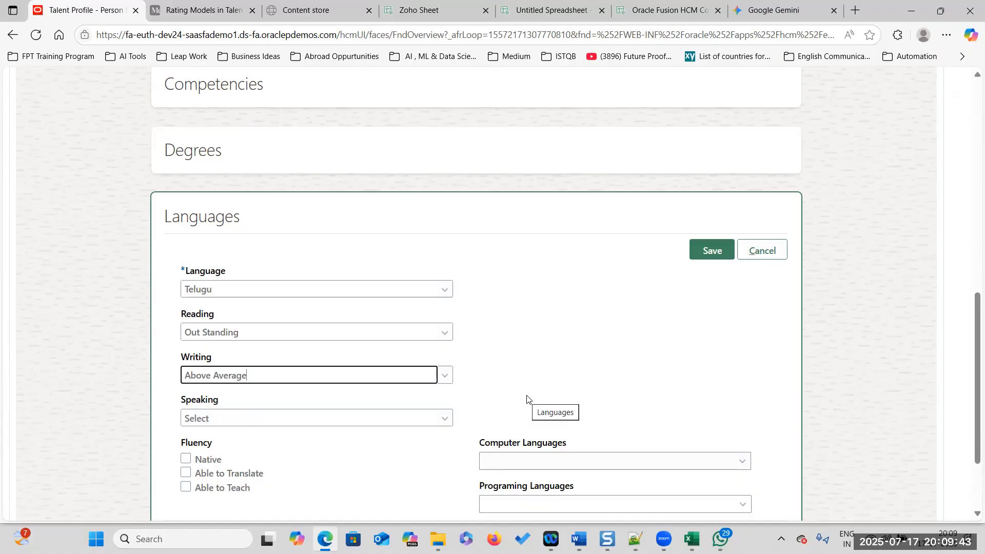
# Step: Rate the entry's Speaking as High and recheck the Writing rating choices, keeping Above Average
pyautogui.click(445, 420)
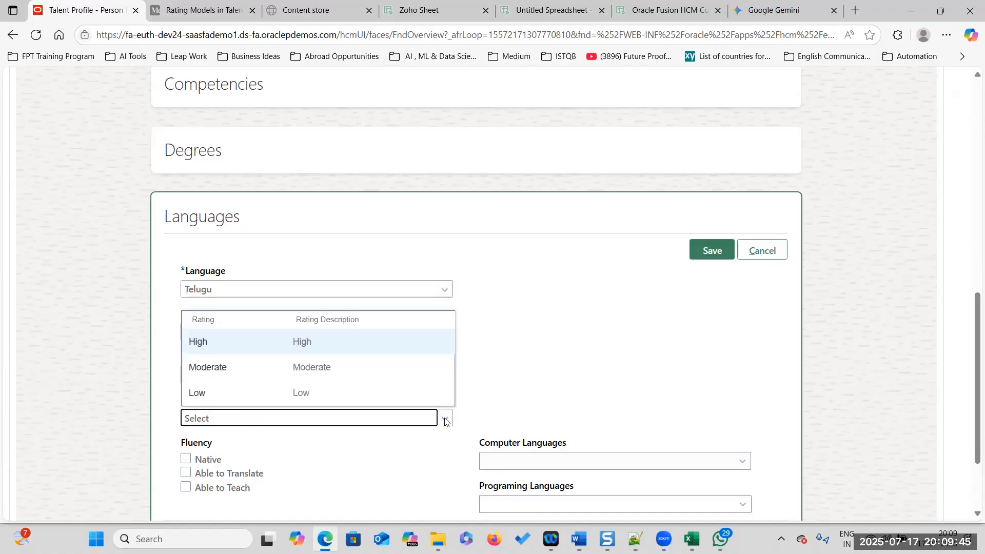
pyautogui.press('Return')
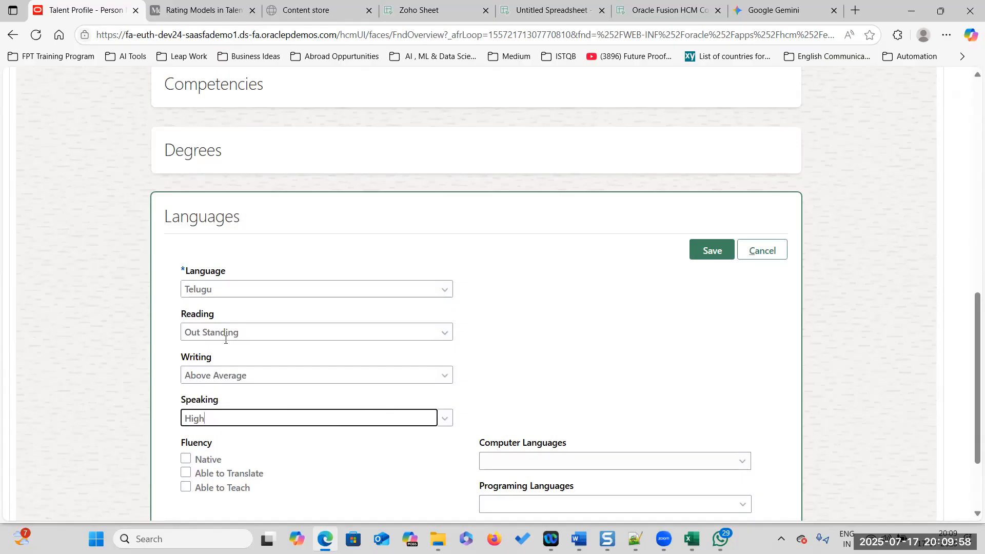
pyautogui.click(446, 376)
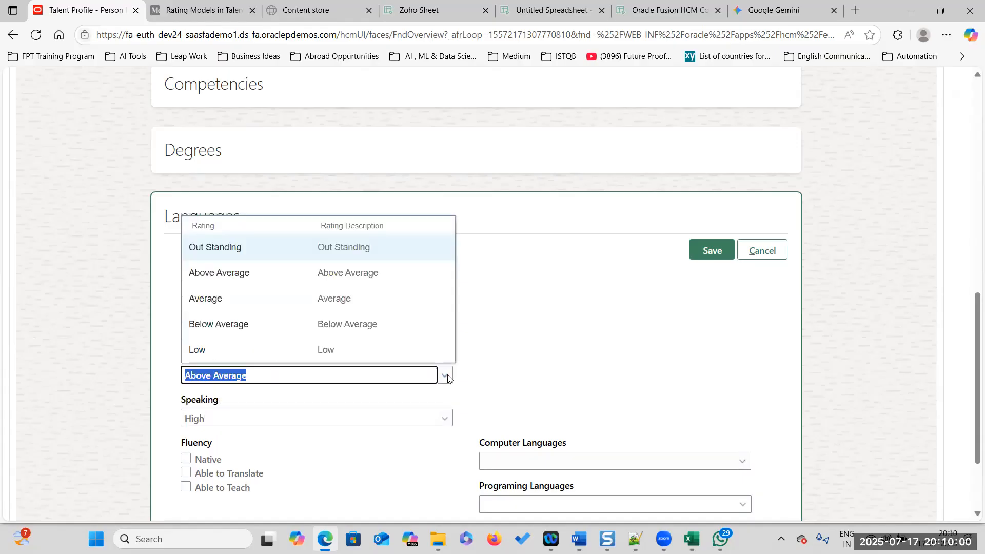
pyautogui.click(354, 272)
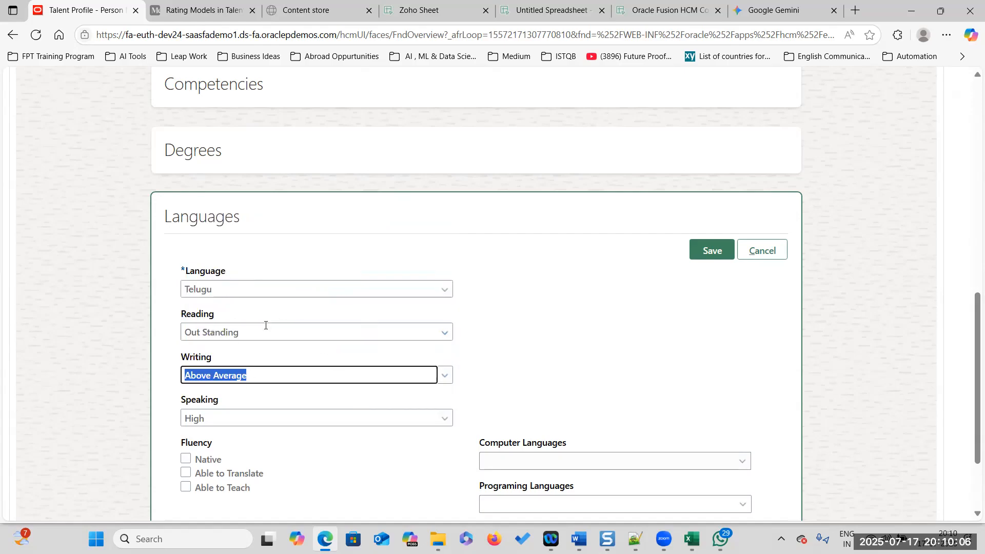
# Step: Save the Telugu language entry and expand the Competencies section of the talent profile
pyautogui.click(710, 254)
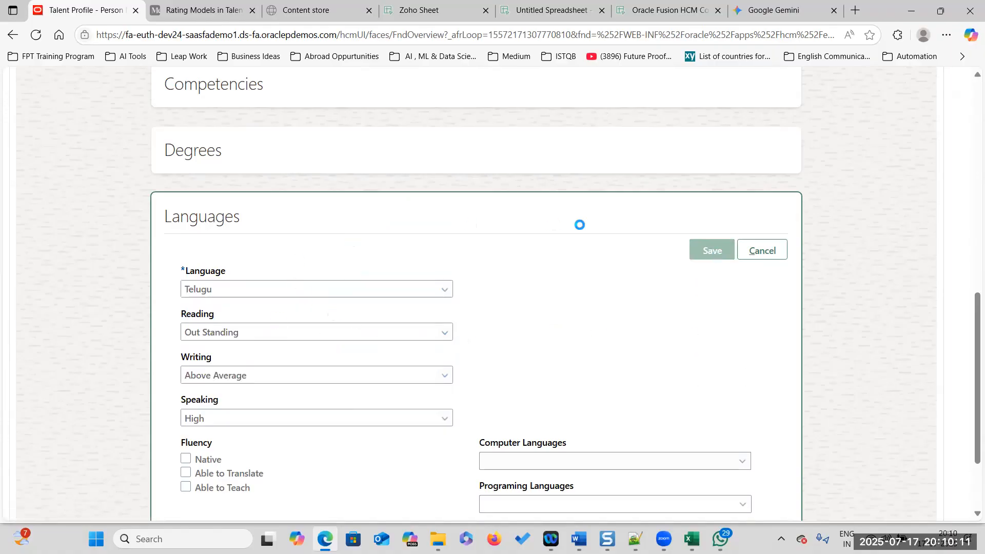
pyautogui.click(772, 125)
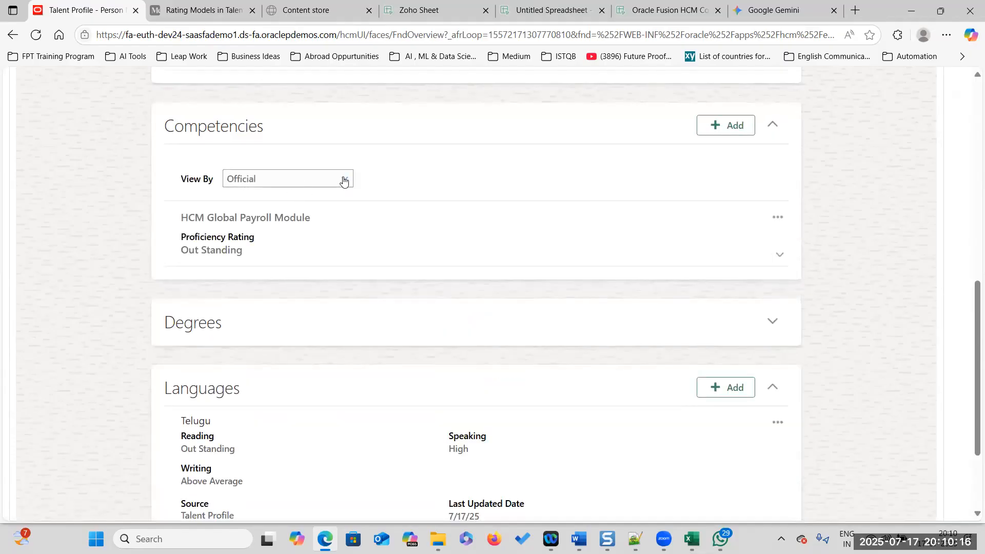
# Step: Add the competency HCM Global HR Module with proficiency rating Above Average and evaluator type Official, and save it
pyautogui.click(720, 128)
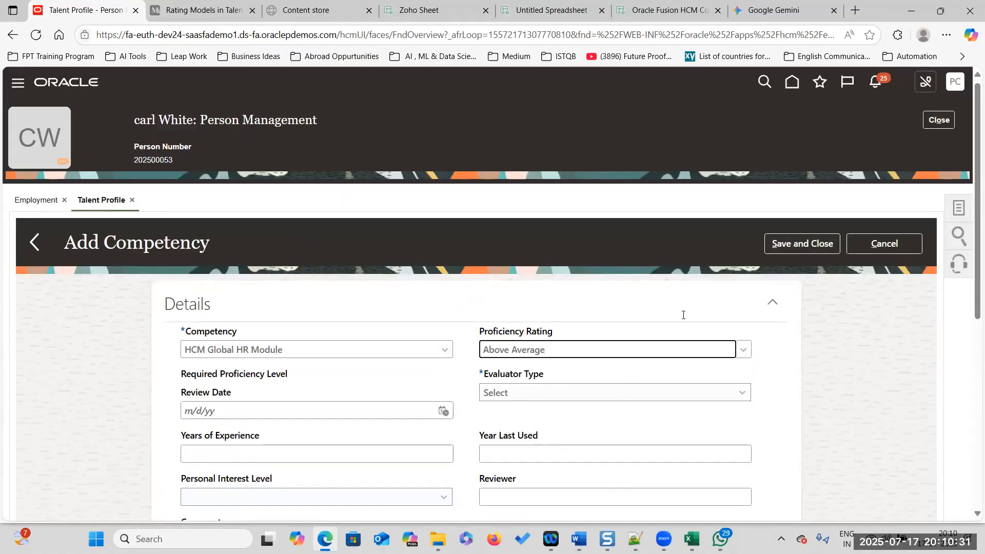
pyautogui.scroll(-3, 683, 315)
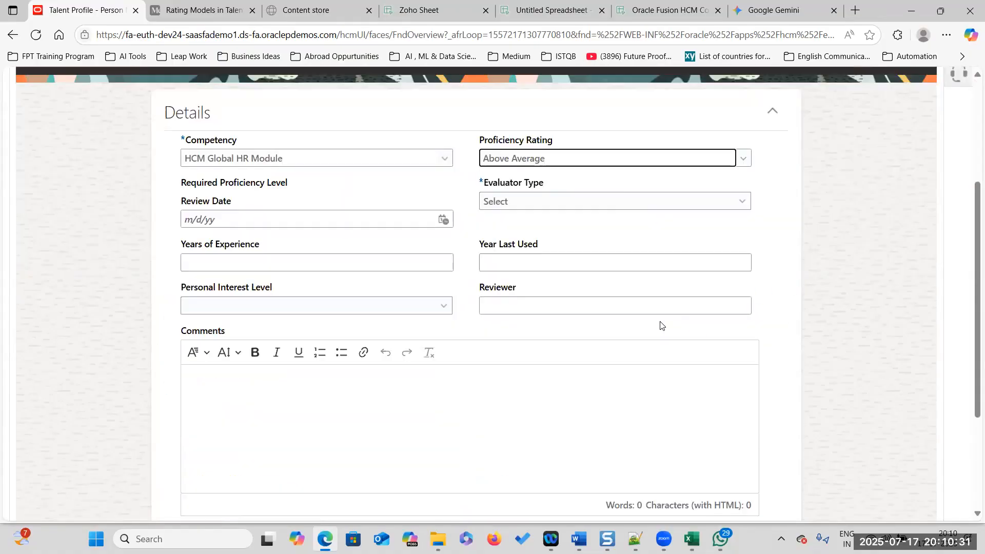
pyautogui.click(688, 203)
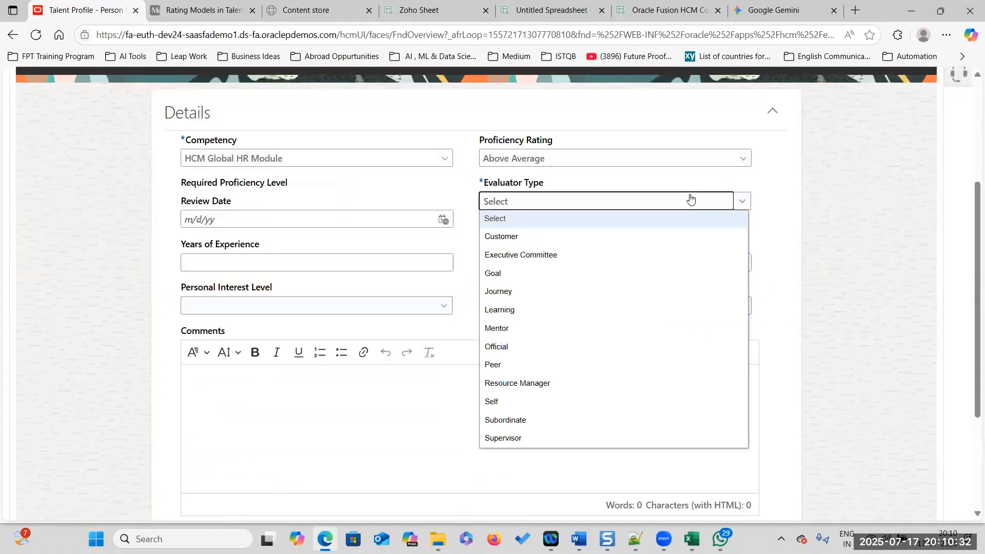
pyautogui.click(531, 353)
pyautogui.scroll(-3, 748, 336)
pyautogui.scroll(5, 732, 336)
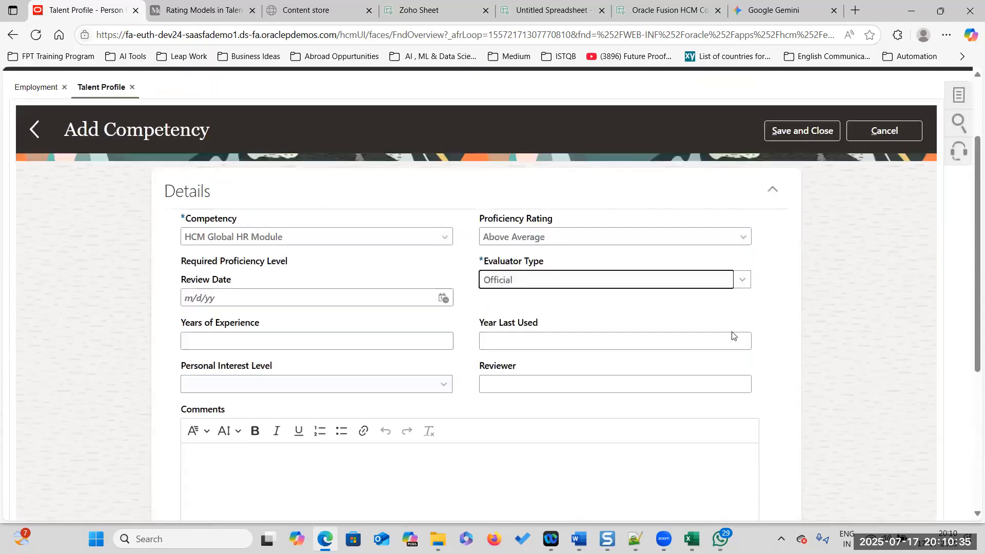
pyautogui.click(831, 145)
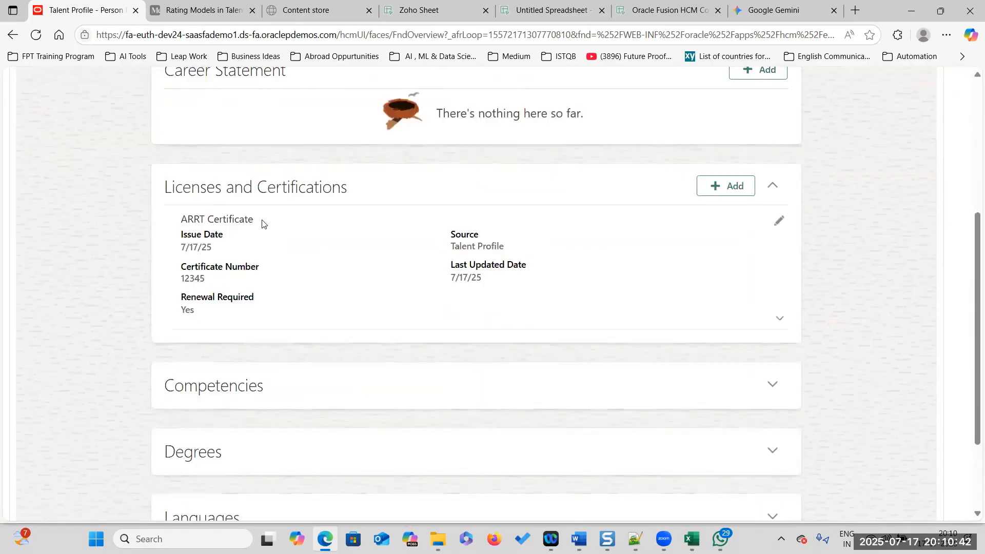
# Step: Expand the Competencies section and check the proficiency ratings of the HCM Global HR and Global Payroll modules
pyautogui.scroll(-3, 561, 365)
pyautogui.click(768, 267)
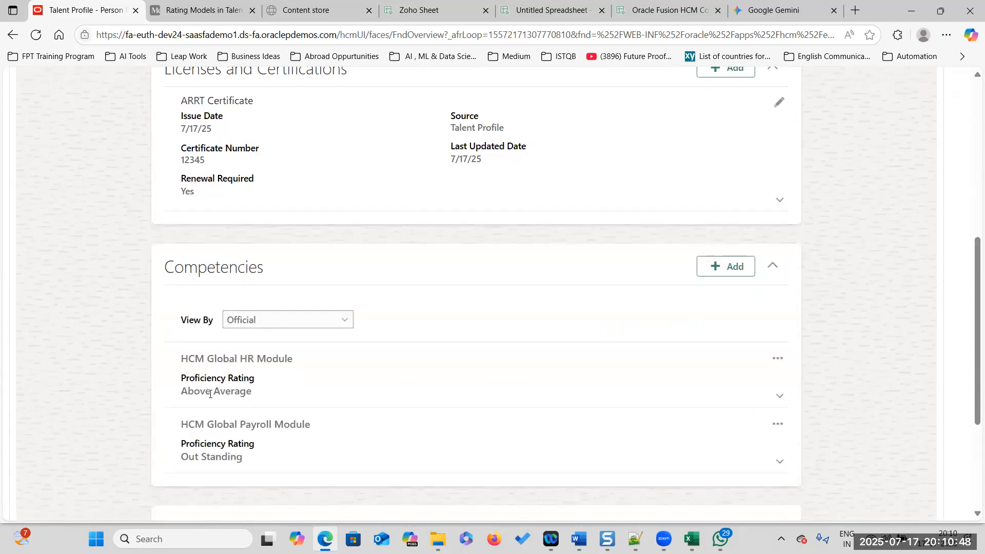
pyautogui.moveTo(184, 393); pyautogui.dragTo(271, 395)
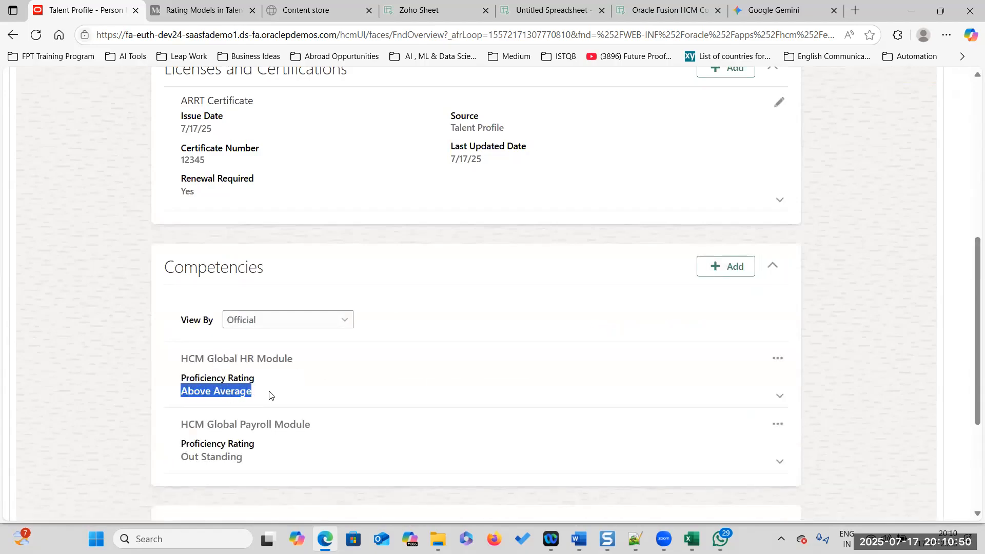
pyautogui.moveTo(195, 457); pyautogui.dragTo(265, 460)
pyautogui.click(334, 464)
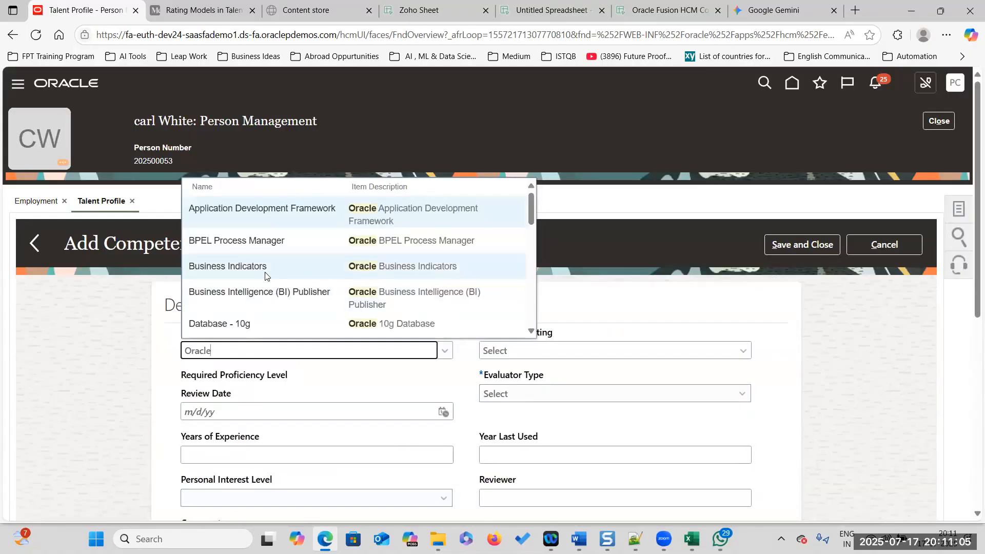
# Step: Choose Business Indicators as the competency in the new entry and look over its proficiency rating choices
pyautogui.click(265, 276)
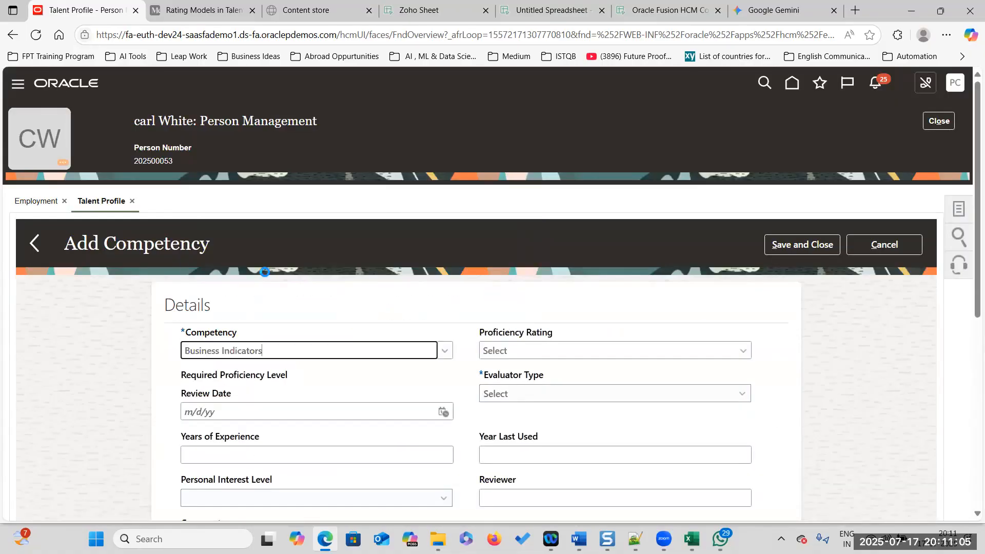
pyautogui.click(735, 350)
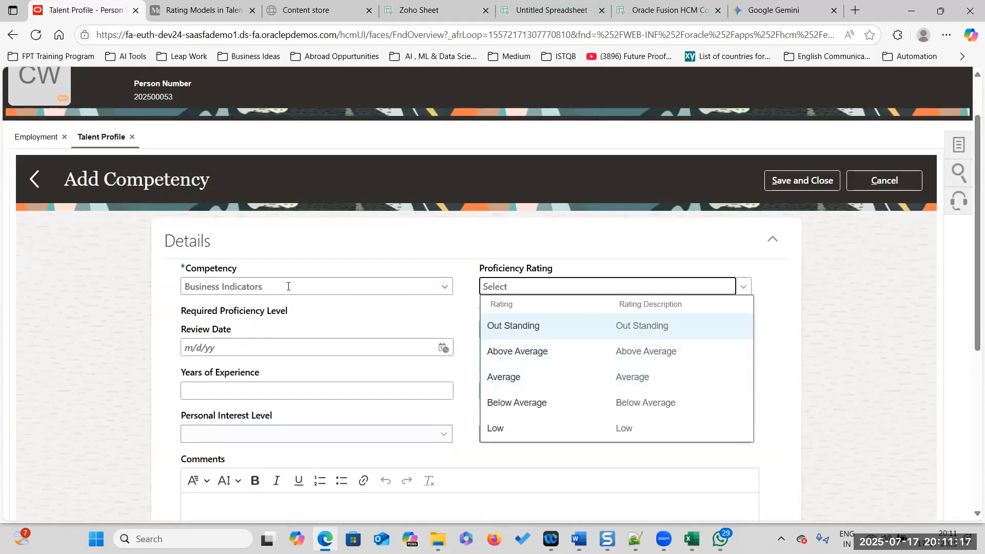
pyautogui.moveTo(278, 287); pyautogui.dragTo(174, 289)
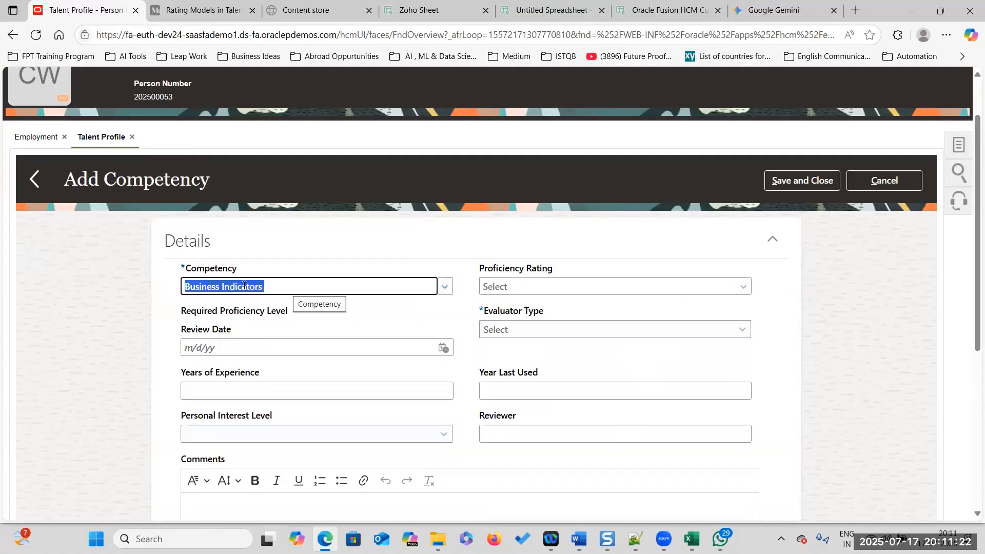
pyautogui.click(840, 276)
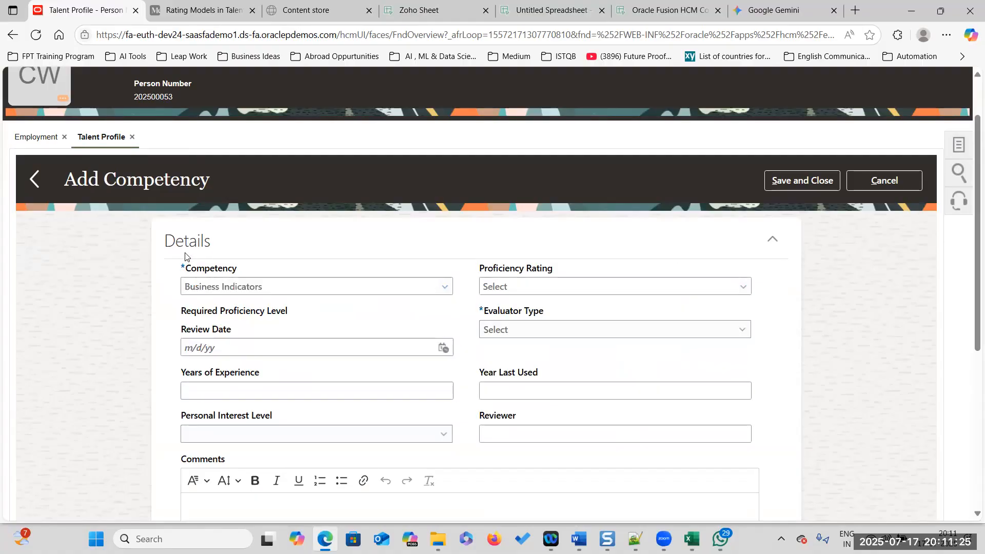
pyautogui.scroll(1, 784, 270)
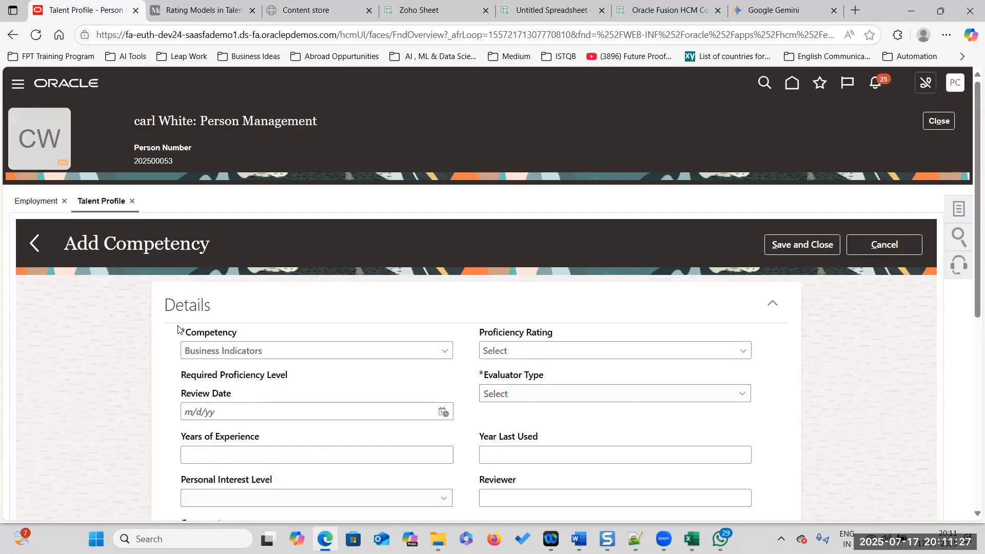
pyautogui.moveTo(106, 239); pyautogui.dragTo(214, 243)
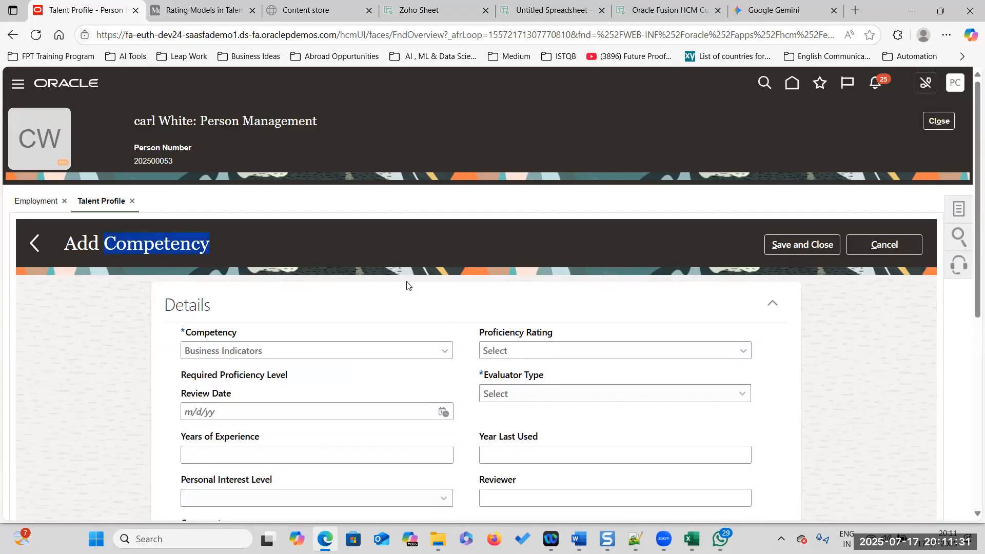
pyautogui.moveTo(207, 248); pyautogui.dragTo(90, 246)
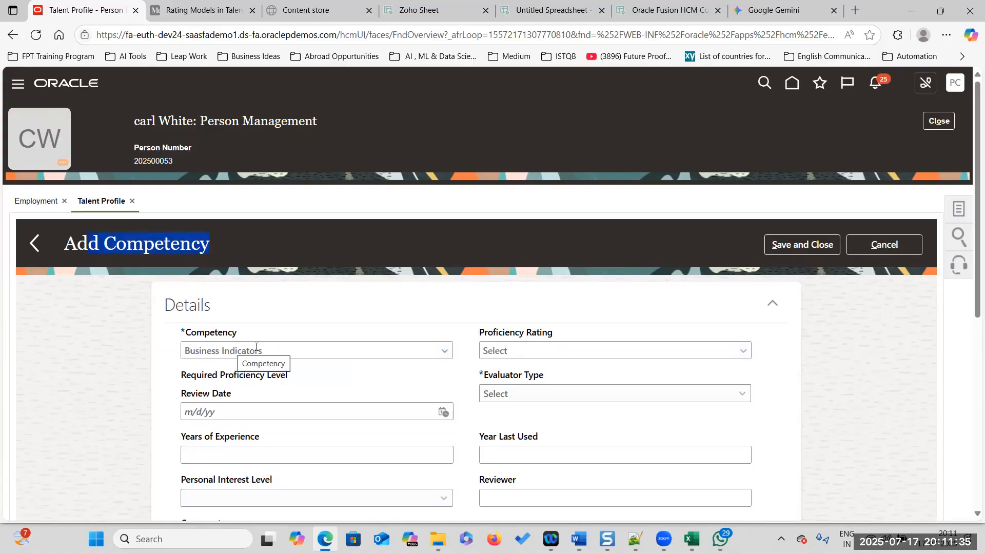
# Step: Rate Business Indicators as Out Standing, set the evaluator type to Official, and save and close the entry
pyautogui.click(583, 351)
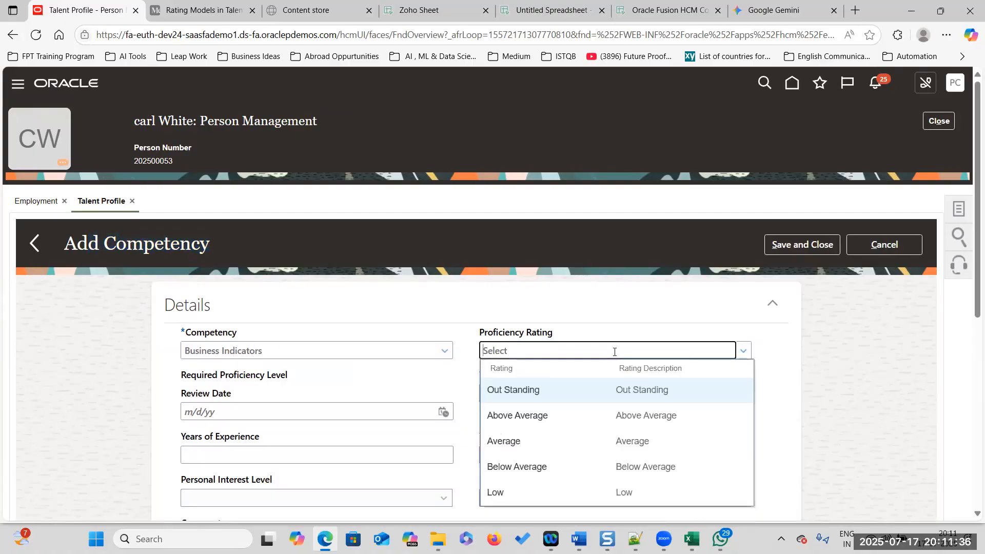
pyautogui.click(554, 401)
pyautogui.click(597, 396)
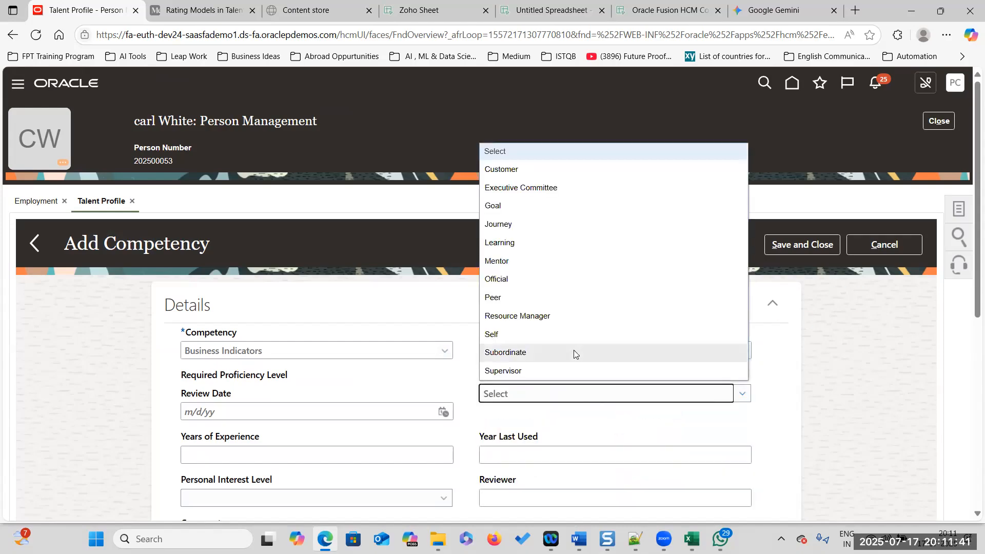
pyautogui.click(546, 275)
pyautogui.click(831, 248)
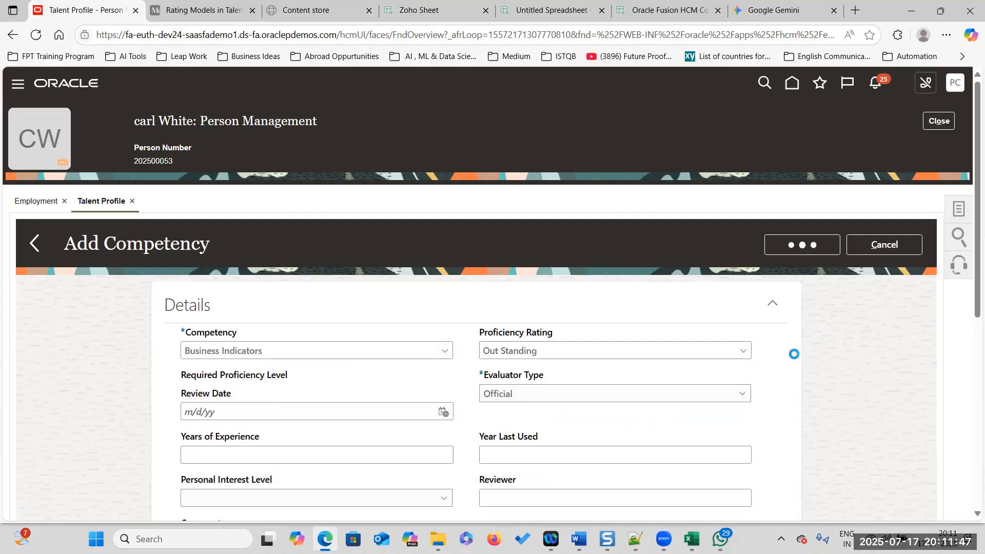
# Step: Expand the Competencies section and review the proficiency ratings of all listed competencies
pyautogui.scroll(-2, 795, 359)
pyautogui.scroll(-3, 781, 356)
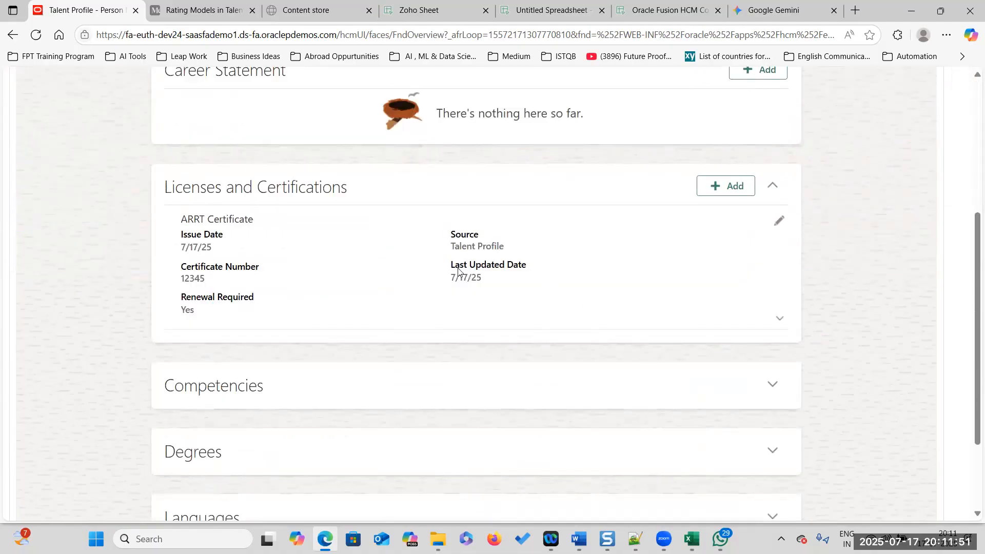
pyautogui.click(773, 383)
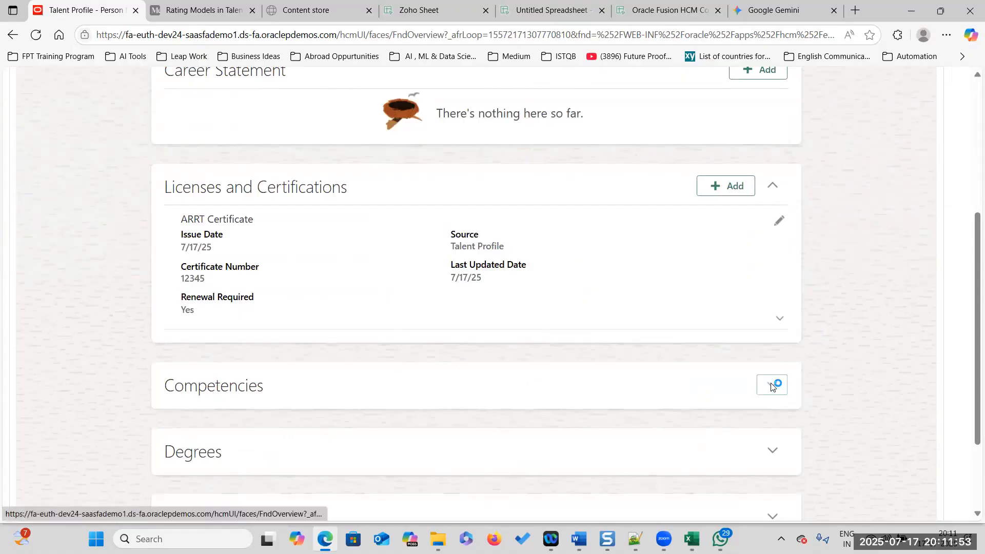
pyautogui.scroll(-3, 616, 329)
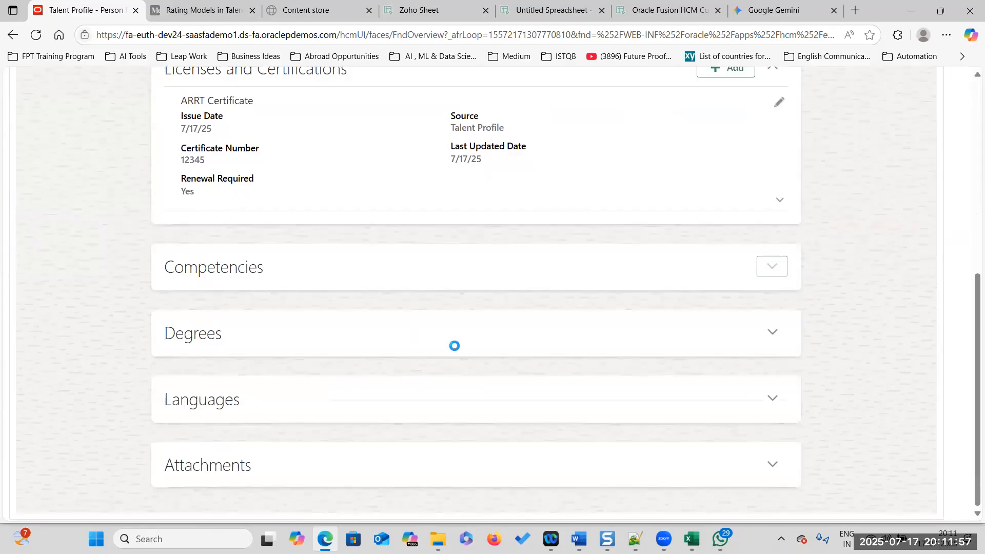
pyautogui.scroll(-4, 494, 383)
pyautogui.scroll(-1, 494, 384)
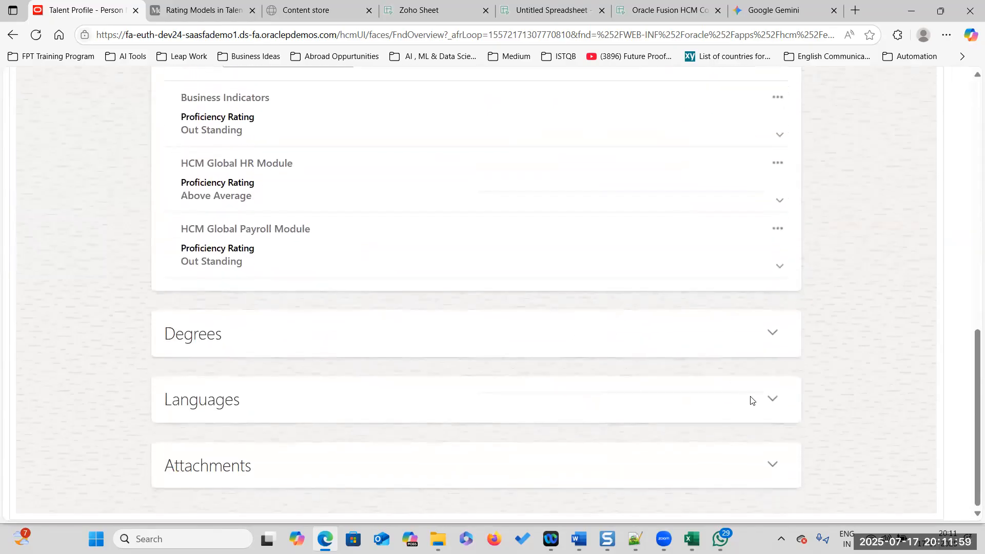
# Step: Expand the Languages section, examine the Telugu entry's reading, writing and speaking ratings, and look back over the Competencies section
pyautogui.click(772, 398)
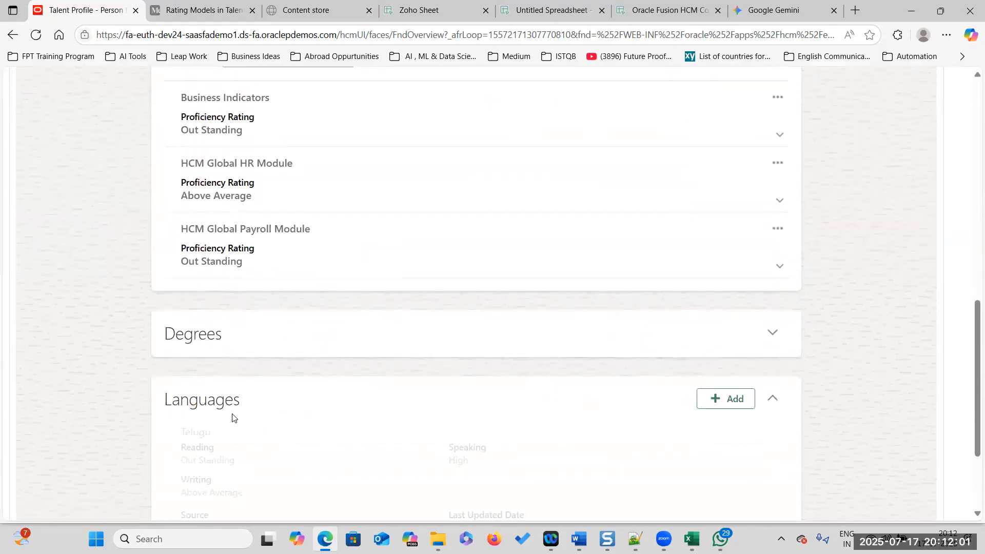
pyautogui.scroll(-3, 275, 418)
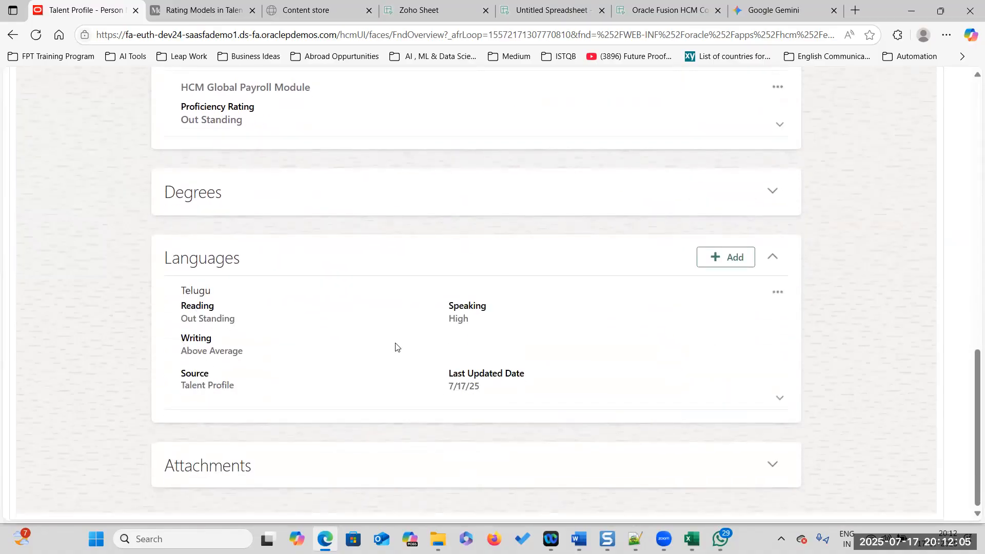
pyautogui.moveTo(449, 319); pyautogui.dragTo(485, 316)
pyautogui.moveTo(183, 346); pyautogui.dragTo(256, 343)
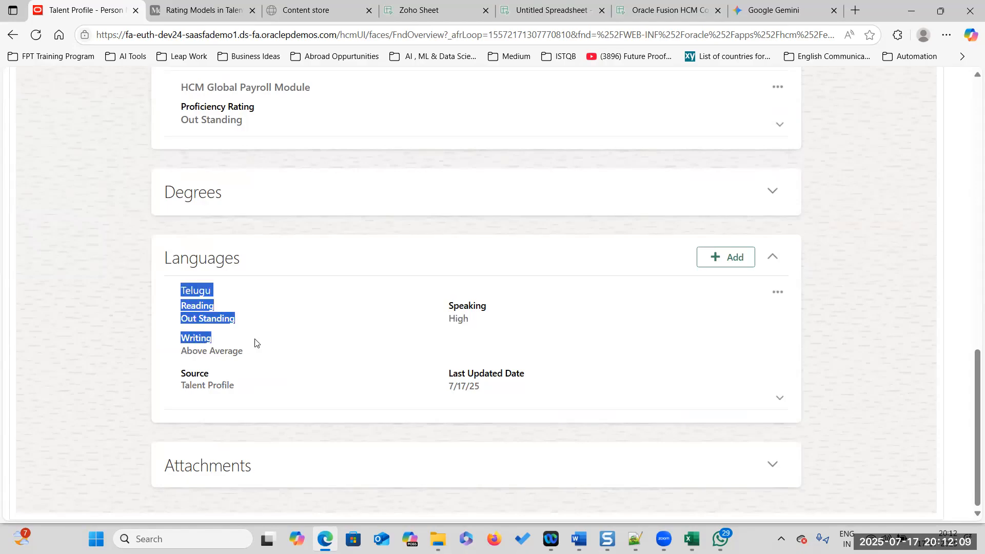
pyautogui.moveTo(446, 308); pyautogui.dragTo(505, 323)
pyautogui.scroll(3, 502, 350)
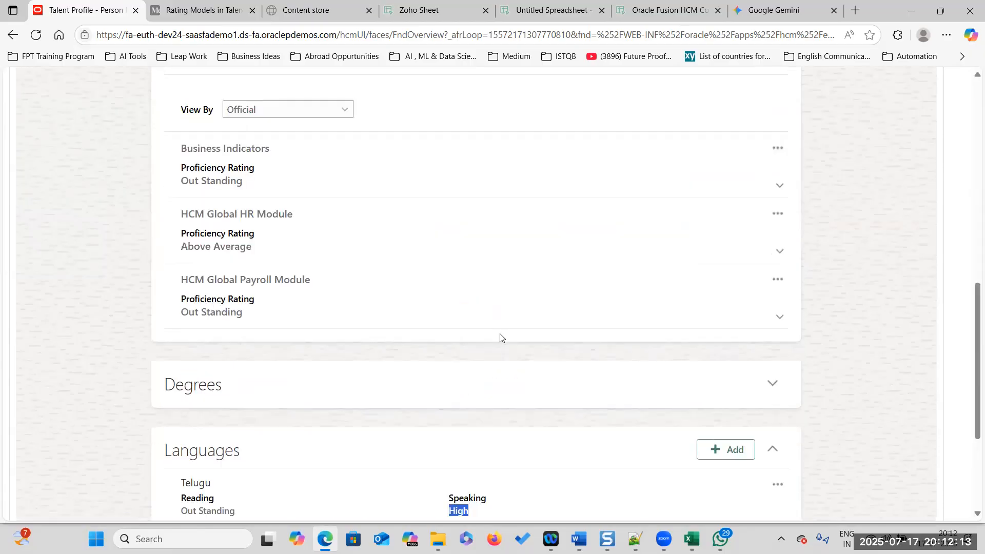
pyautogui.scroll(4, 612, 292)
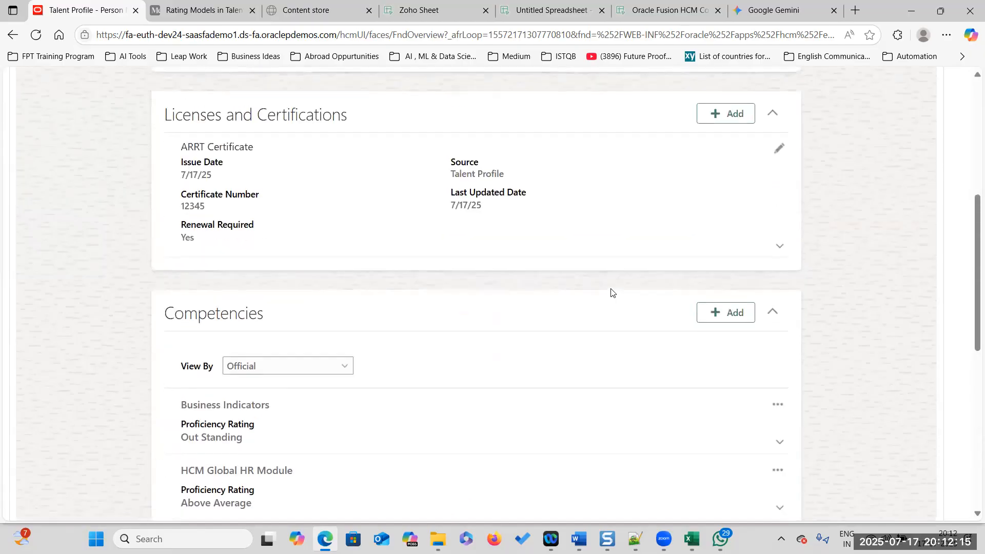
pyautogui.moveTo(170, 306); pyautogui.dragTo(295, 318)
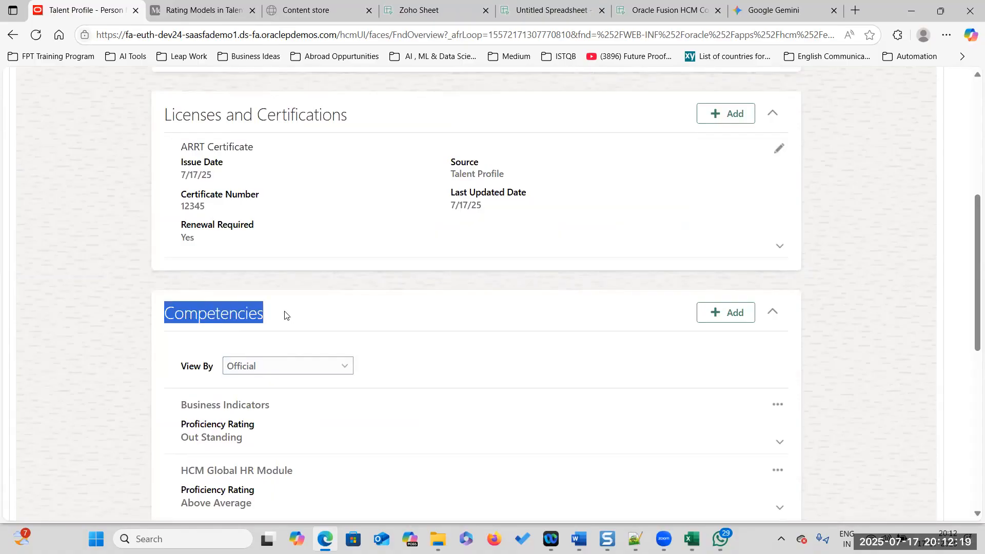
pyautogui.scroll(4, 510, 315)
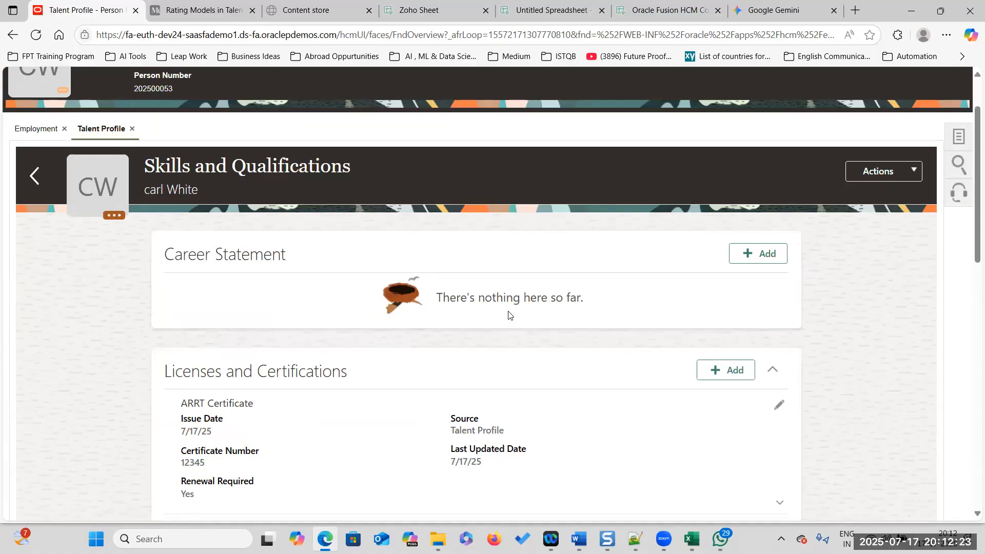
# Step: Switch to the Medium article on rating models in Talent Profile and look through its content
pyautogui.click(201, 11)
pyautogui.scroll(-20, 347, 355)
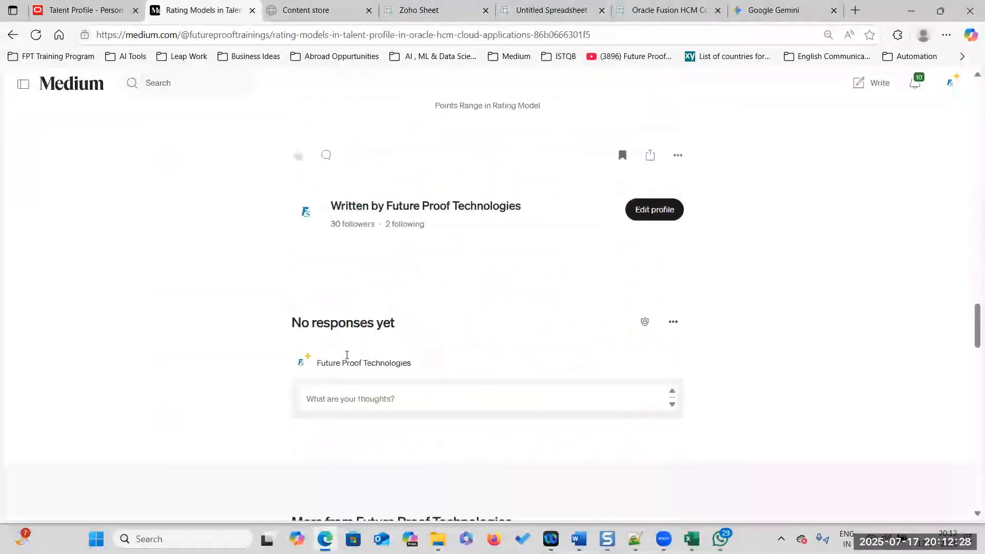
pyautogui.scroll(10, 345, 356)
pyautogui.scroll(15, 346, 359)
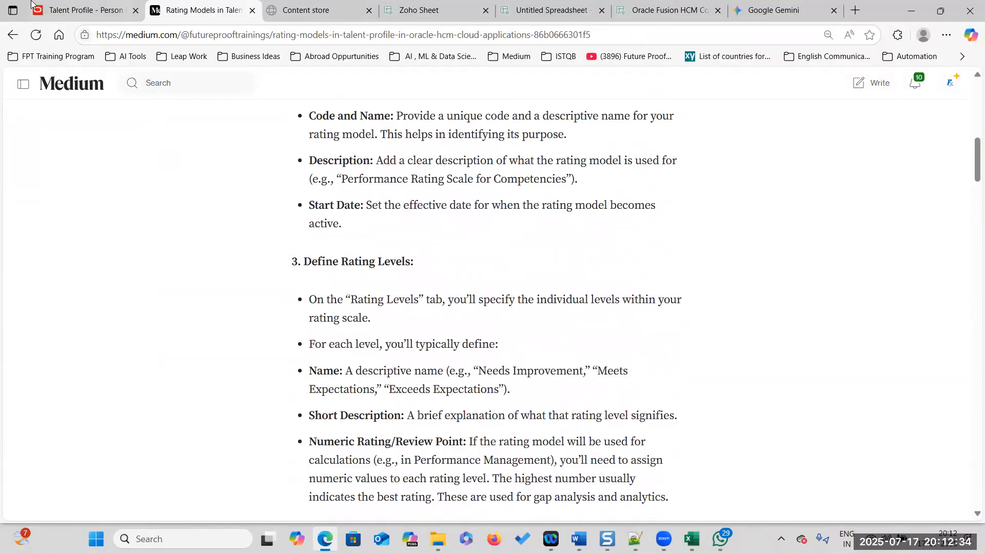
# Step: Return briefly to the talent profile and switch to the My Spreadsheets list in Zoho Sheet
pyautogui.click(97, 11)
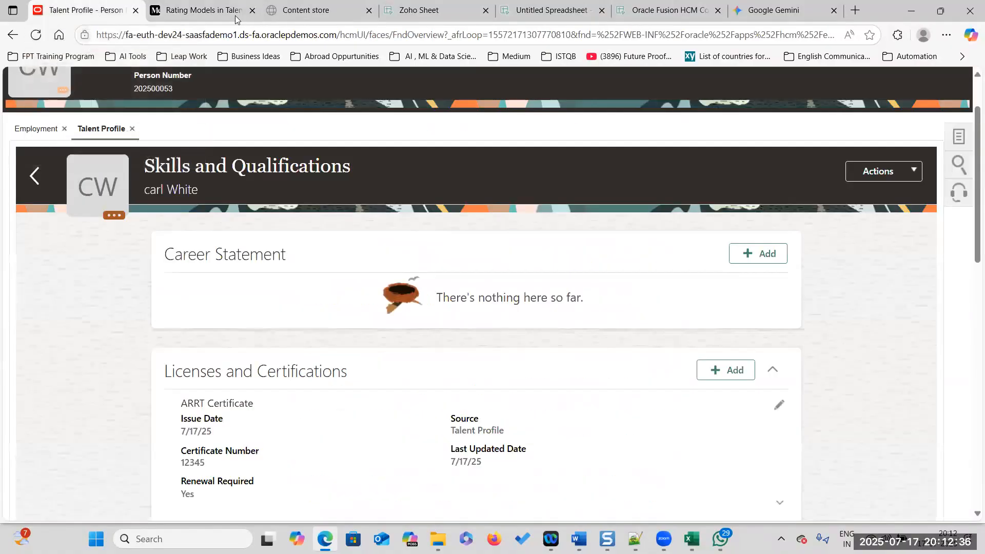
pyautogui.click(406, 13)
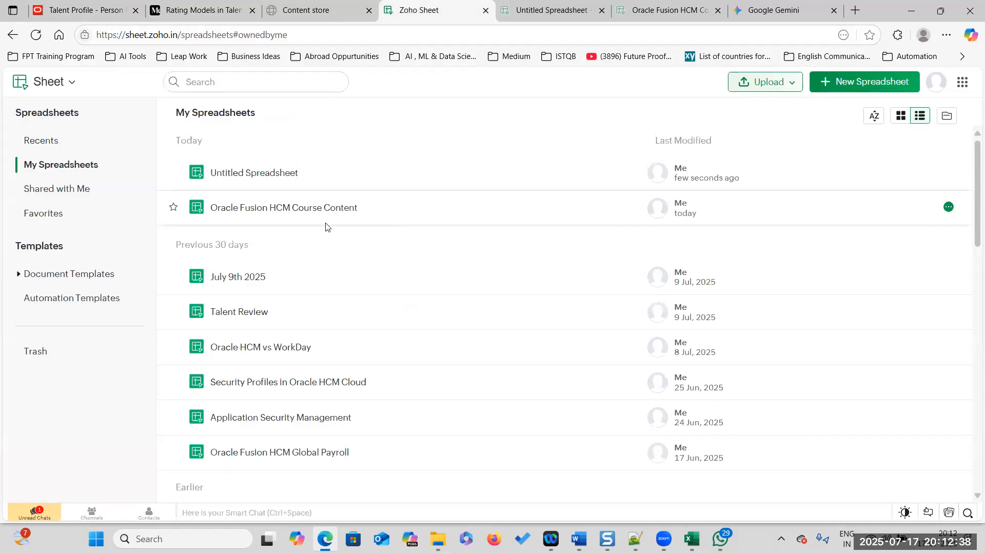
# Step: Open the Oracle Fusion HCM Course Content spreadsheet and fill the "9. What are Rating Models" cell green in the Profile Management column
pyautogui.click(257, 207)
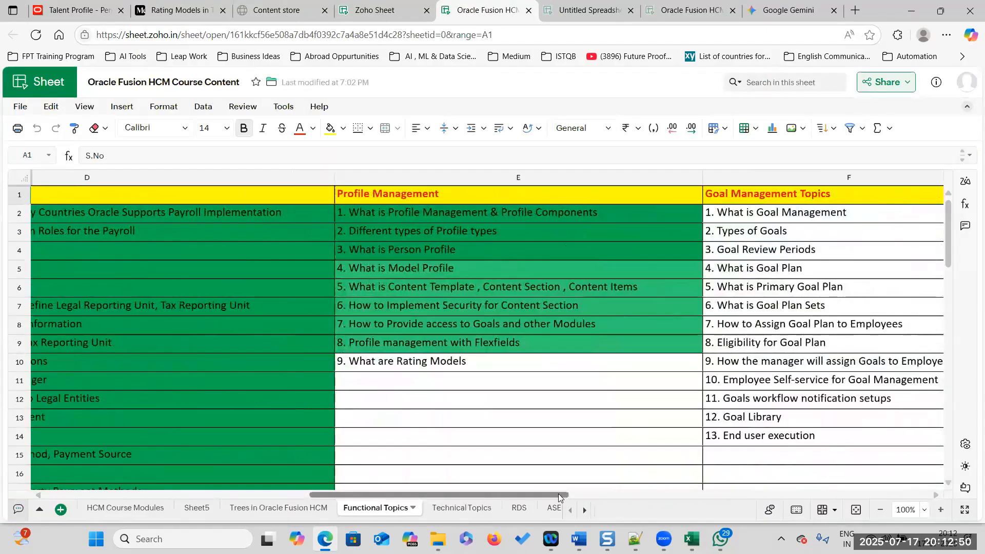
pyautogui.moveTo(559, 493); pyautogui.dragTo(601, 494)
pyautogui.click(398, 363)
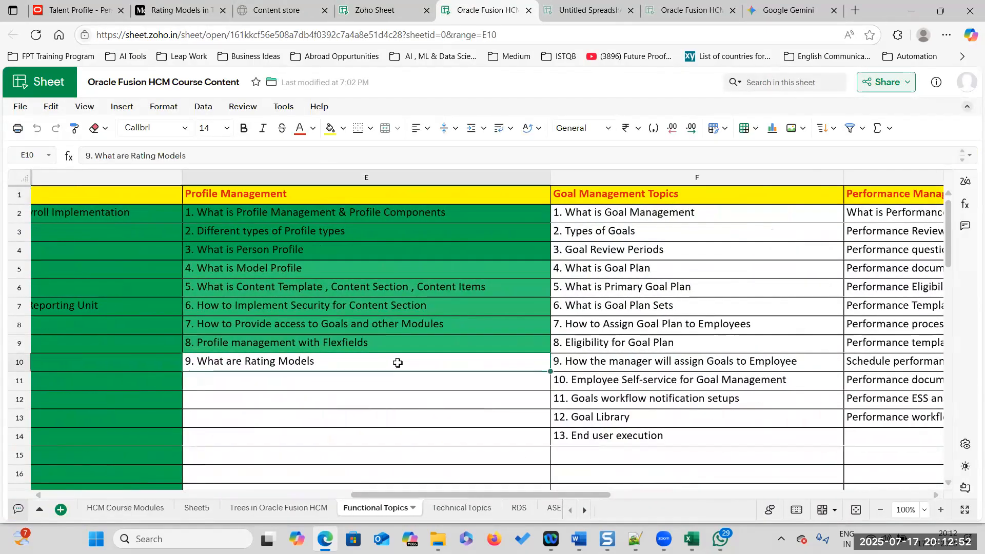
pyautogui.click(343, 129)
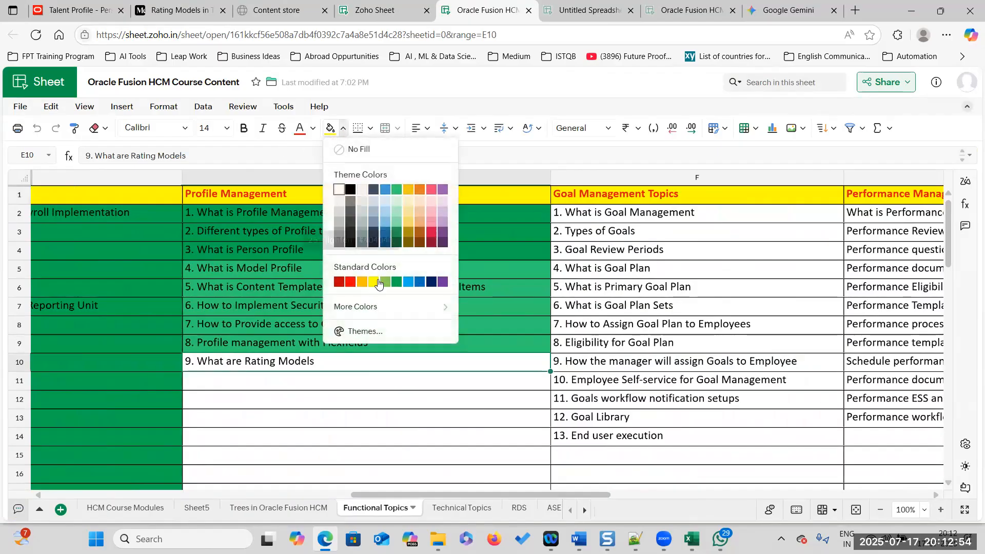
pyautogui.click(397, 282)
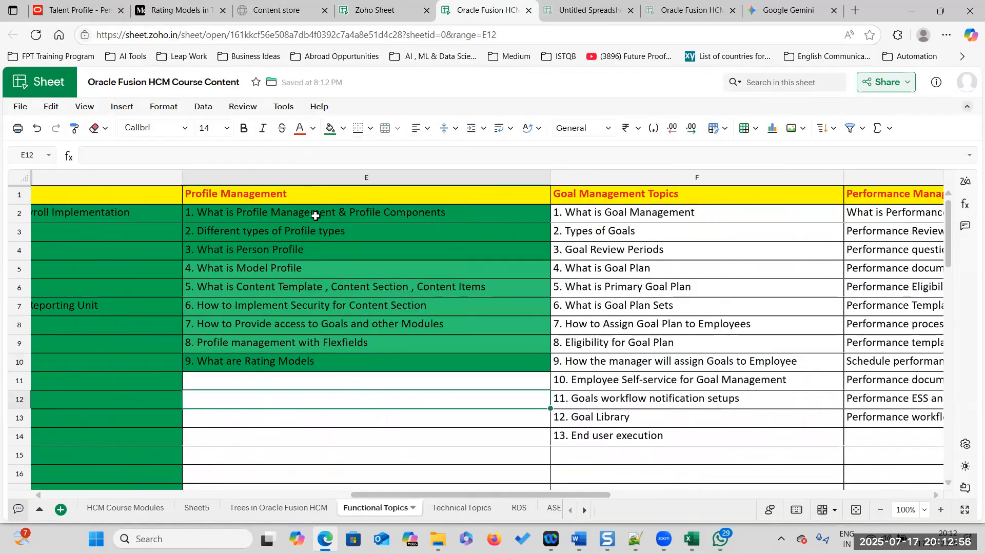
# Step: Go through the Profile Management topics one by one, from "What is Profile Management & Profile Components" to "How to Provide access to Goals and other Modules"
pyautogui.click(378, 212)
pyautogui.click(357, 233)
pyautogui.click(278, 254)
pyautogui.click(277, 277)
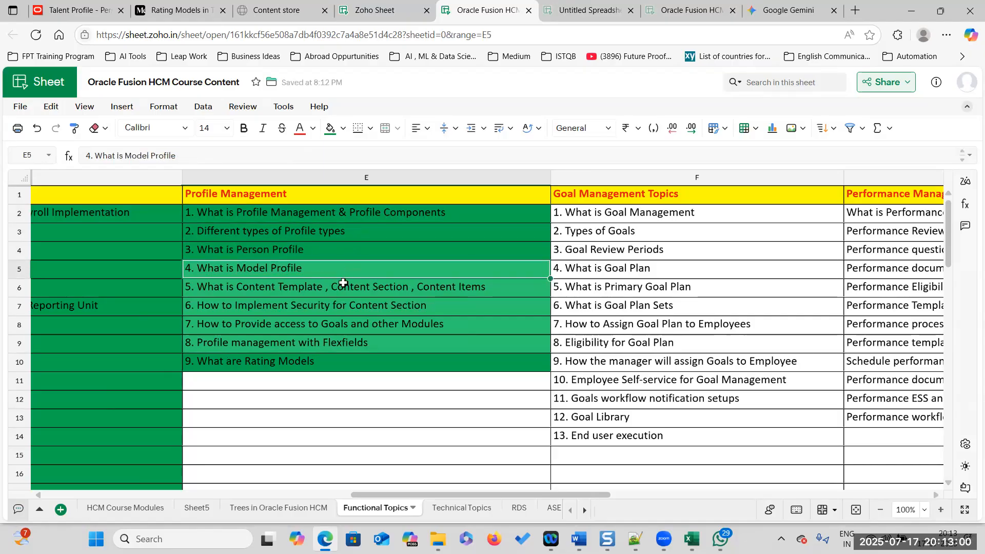
pyautogui.click(271, 288)
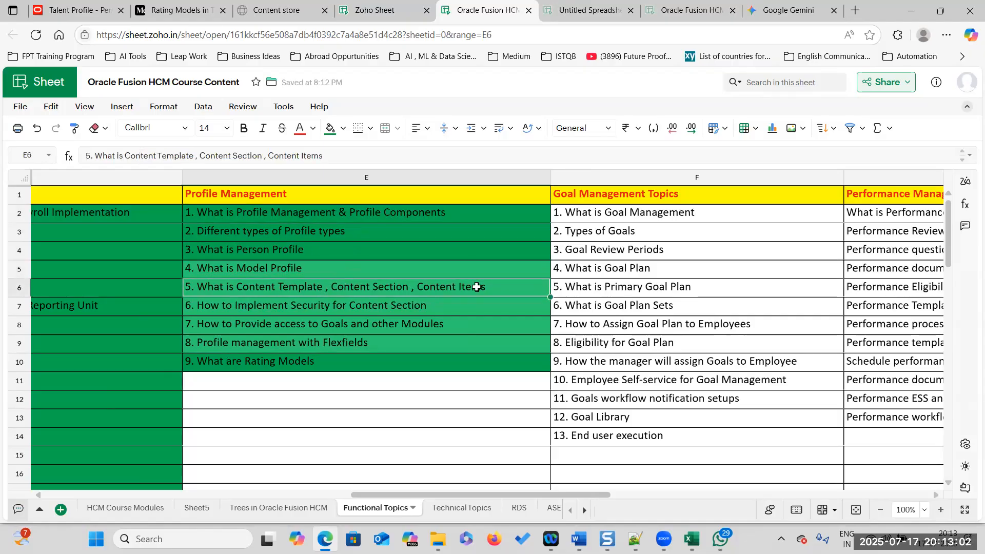
pyautogui.click(374, 305)
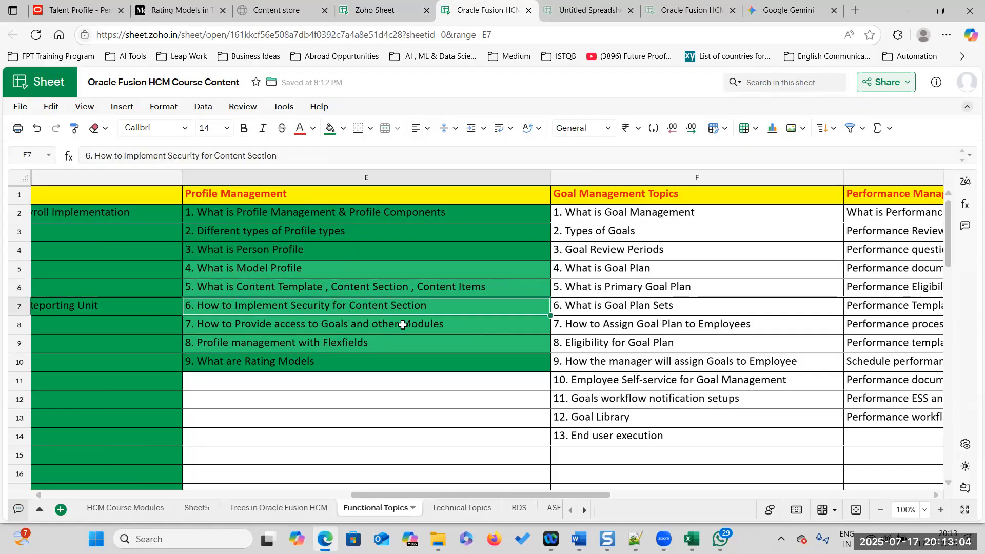
pyautogui.click(434, 322)
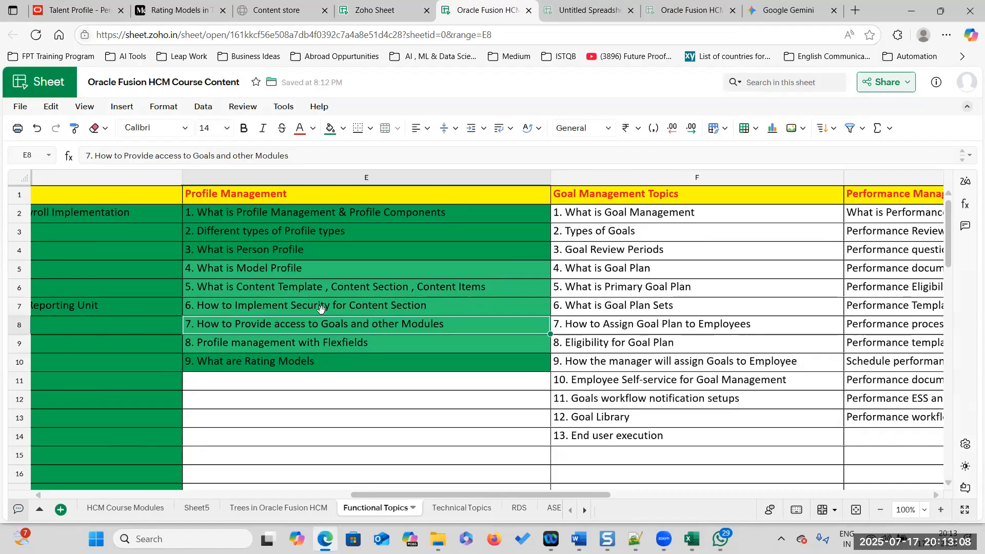
# Step: Switch to Oracle Fusion, open the Profiles work area, and go back from the Profile Content Section Access page
pyautogui.click(78, 10)
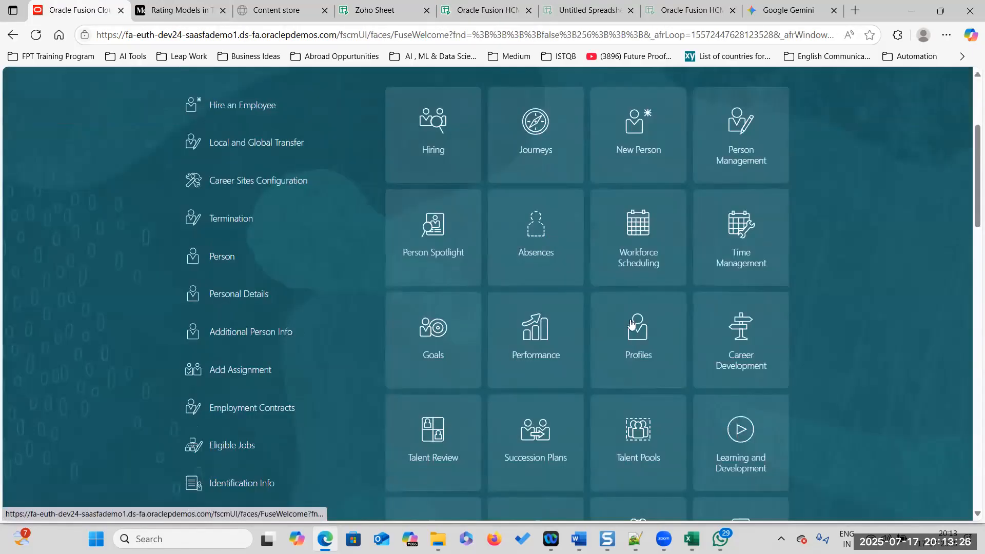
pyautogui.click(635, 347)
pyautogui.scroll(-1, 563, 374)
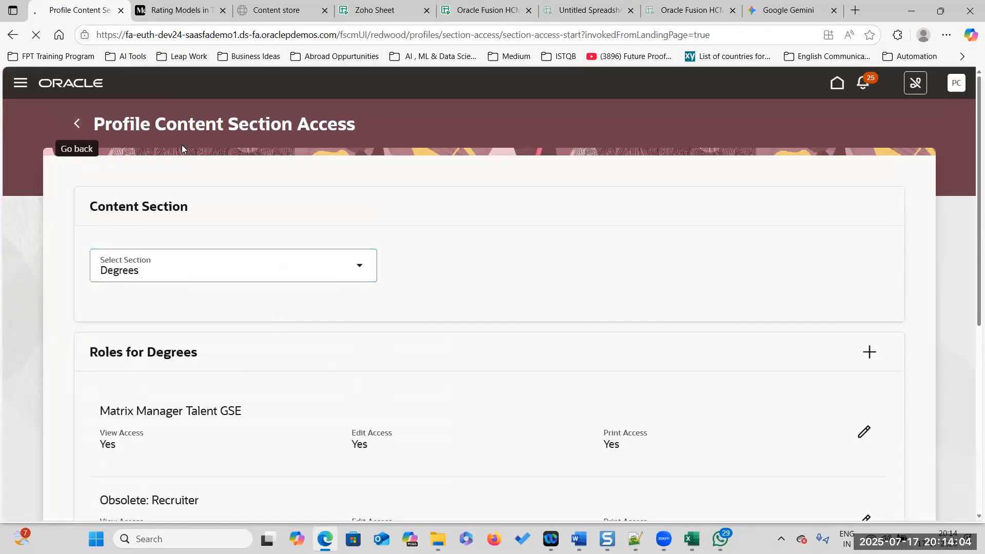
pyautogui.click(77, 124)
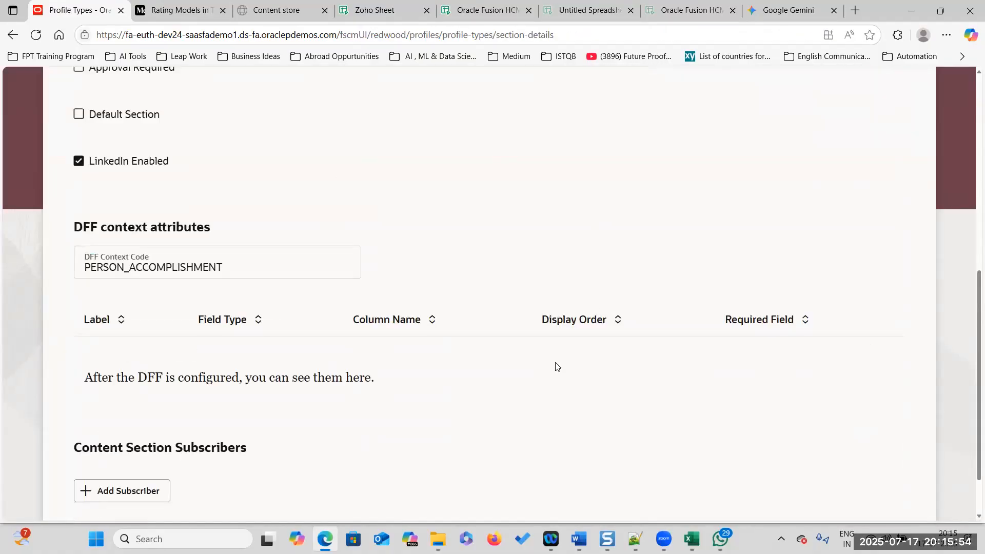
# Step: Look through the Accomplishments section of the Person profile type, from its basic details down to its content section subscribers
pyautogui.scroll(10, 556, 367)
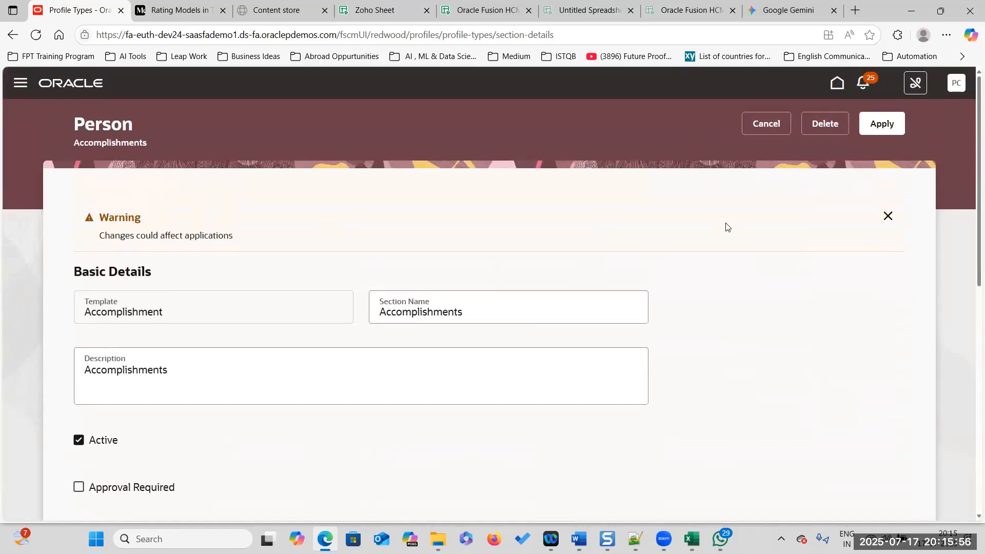
pyautogui.scroll(-6, 605, 348)
pyautogui.scroll(-2, 605, 347)
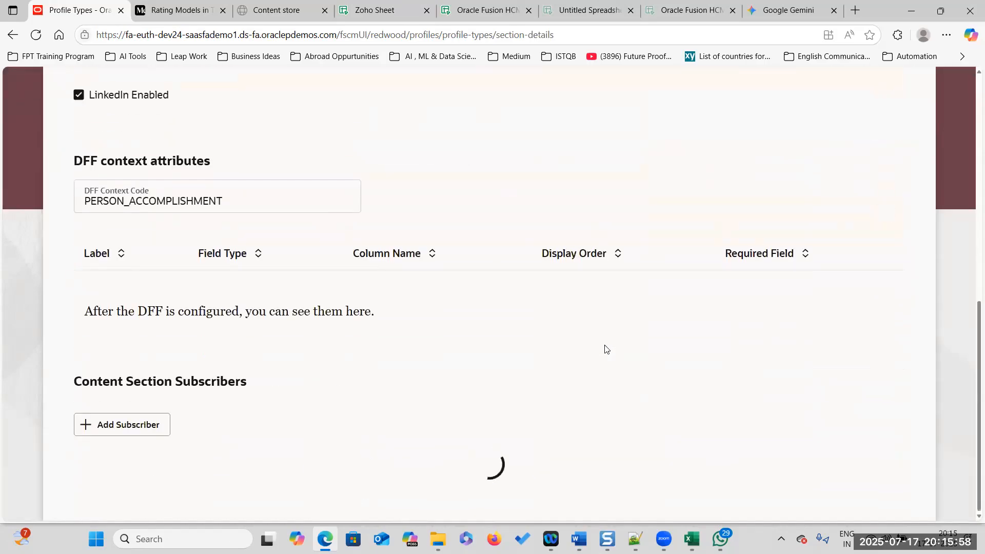
pyautogui.scroll(2, 717, 326)
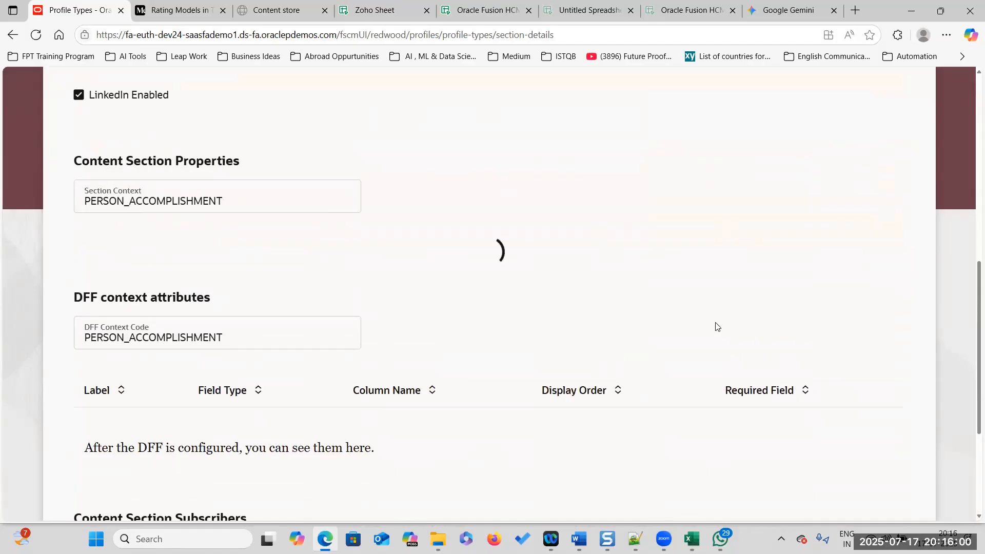
pyautogui.scroll(-3, 527, 369)
pyautogui.scroll(10, 425, 375)
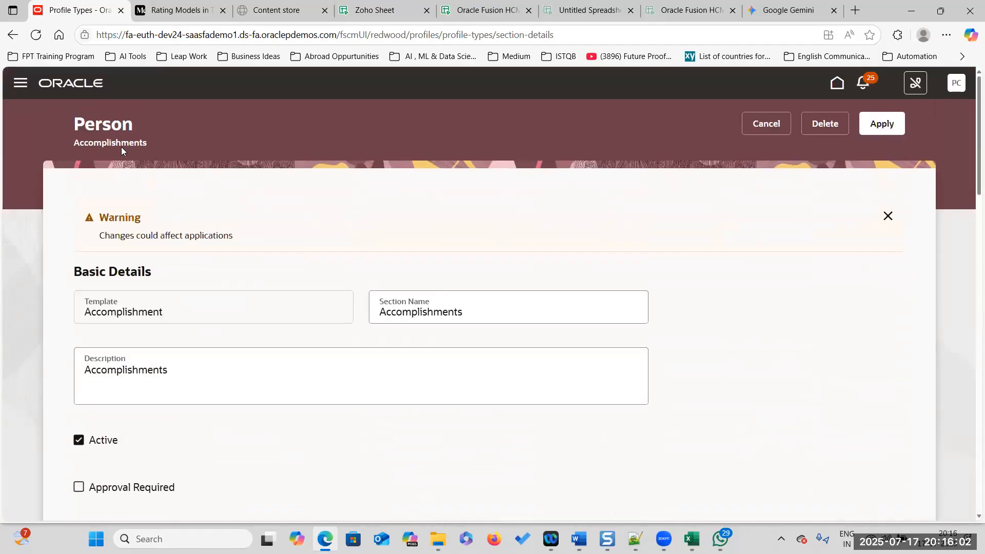
pyautogui.scroll(-20, 359, 343)
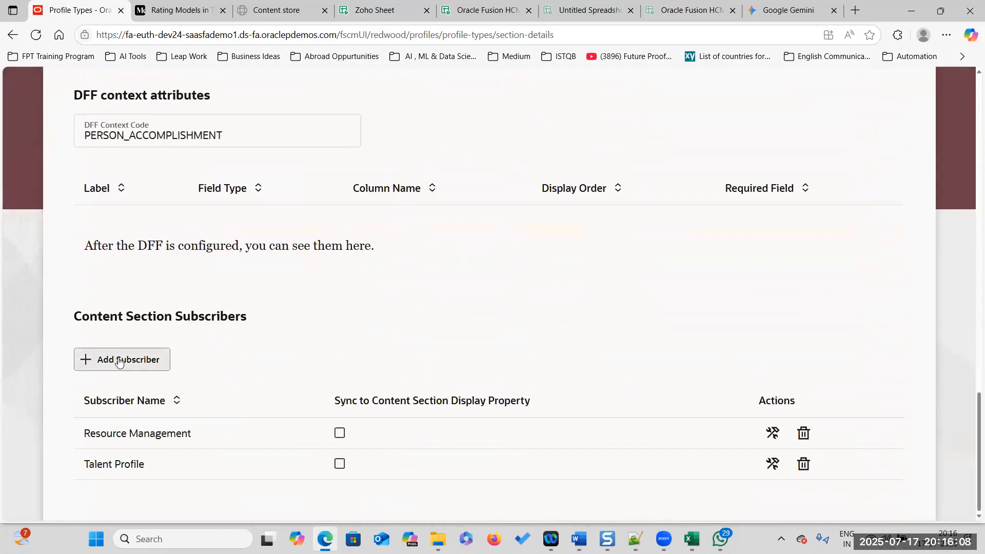
# Step: Add Goals as a content section subscriber of the Accomplishments section
pyautogui.moveTo(75, 313); pyautogui.dragTo(259, 316)
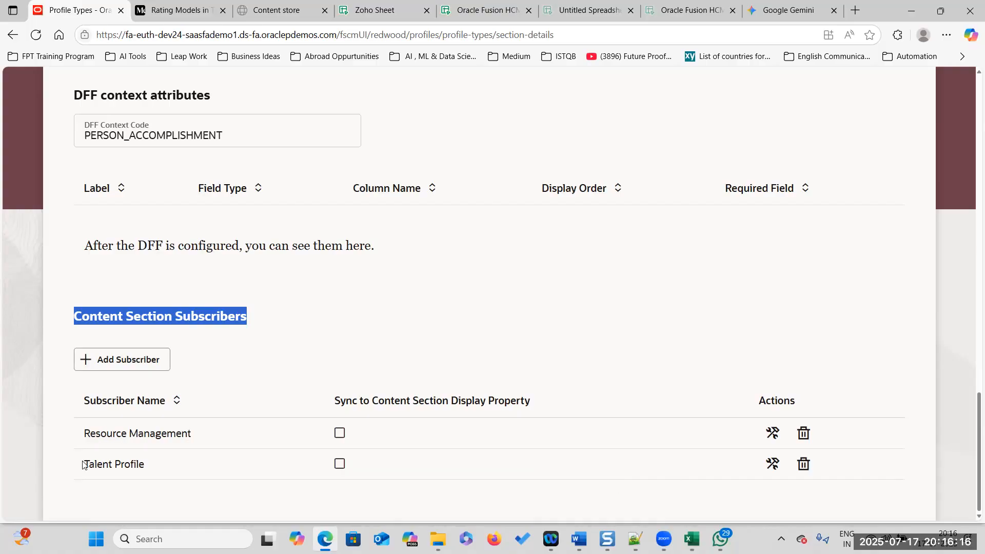
pyautogui.click(118, 363)
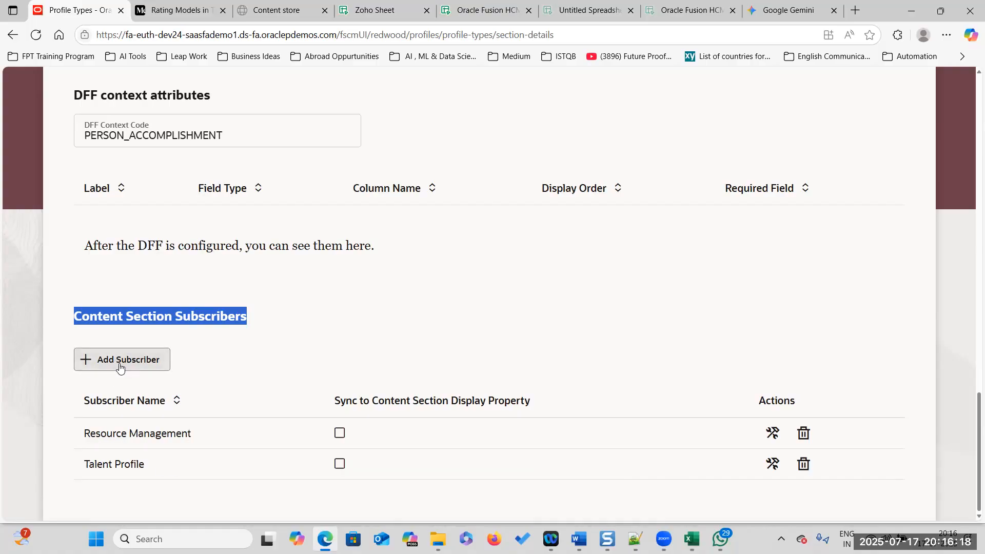
pyautogui.click(325, 439)
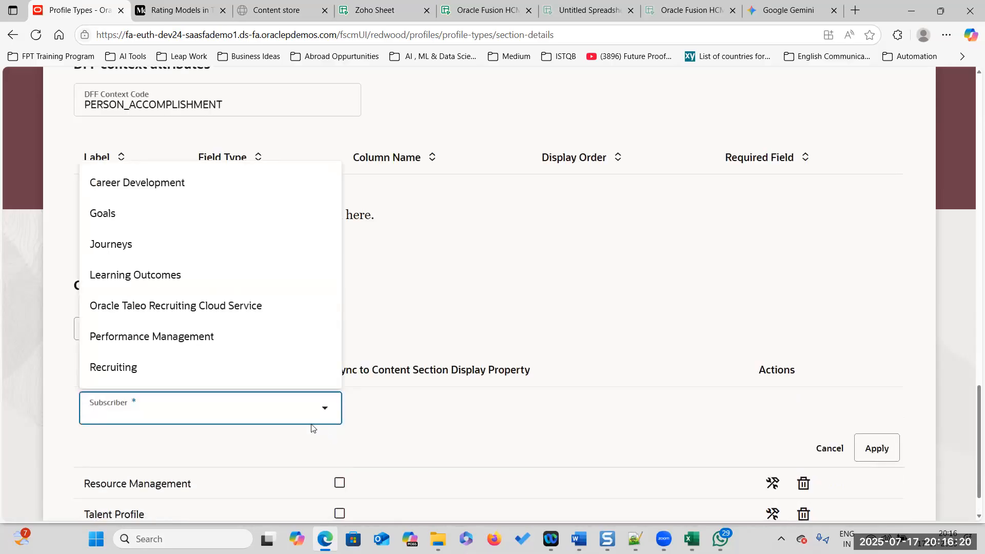
pyautogui.click(169, 222)
pyautogui.click(666, 272)
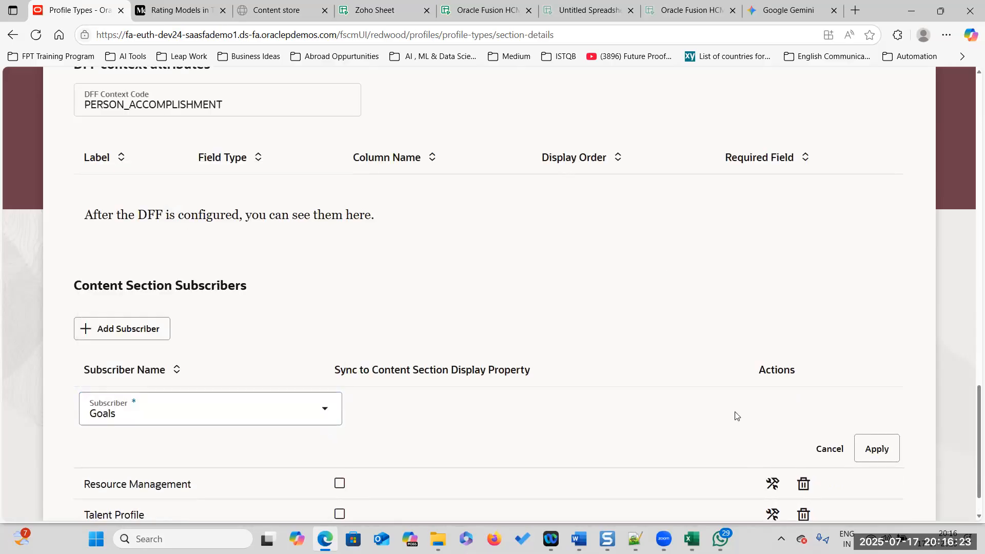
pyautogui.click(882, 448)
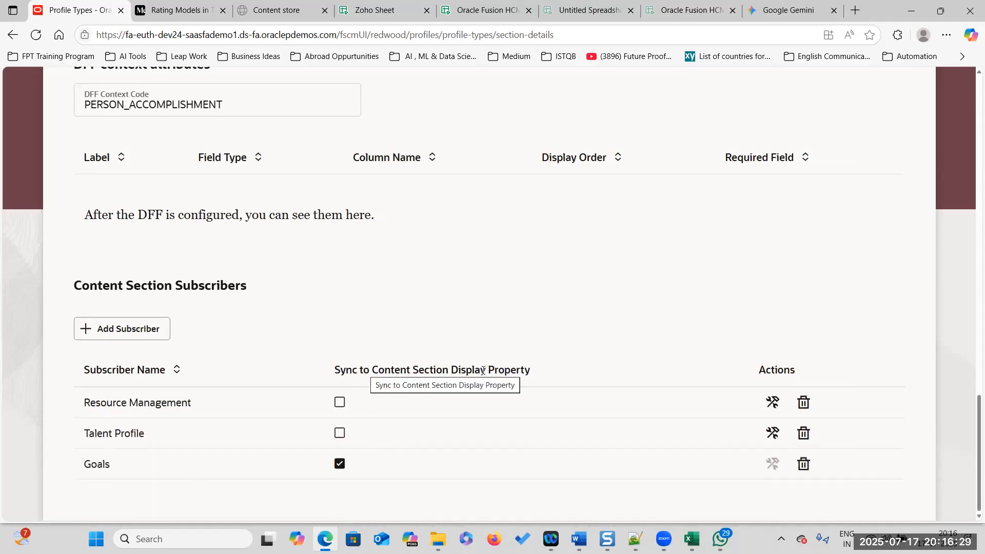
# Step: Turn off display property sync for the Goals subscriber, examine its content section display types, and leave that configuration without applying
pyautogui.click(341, 465)
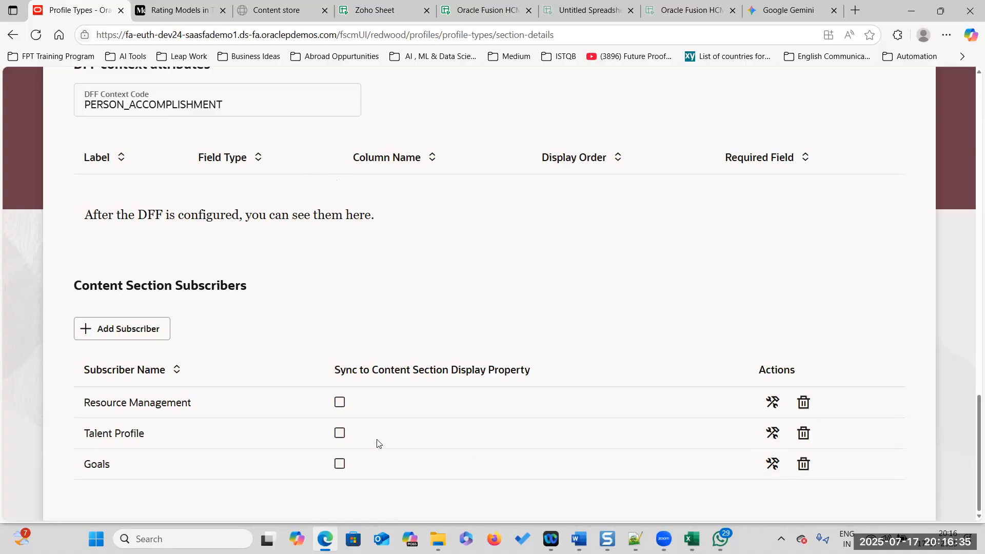
pyautogui.click(771, 464)
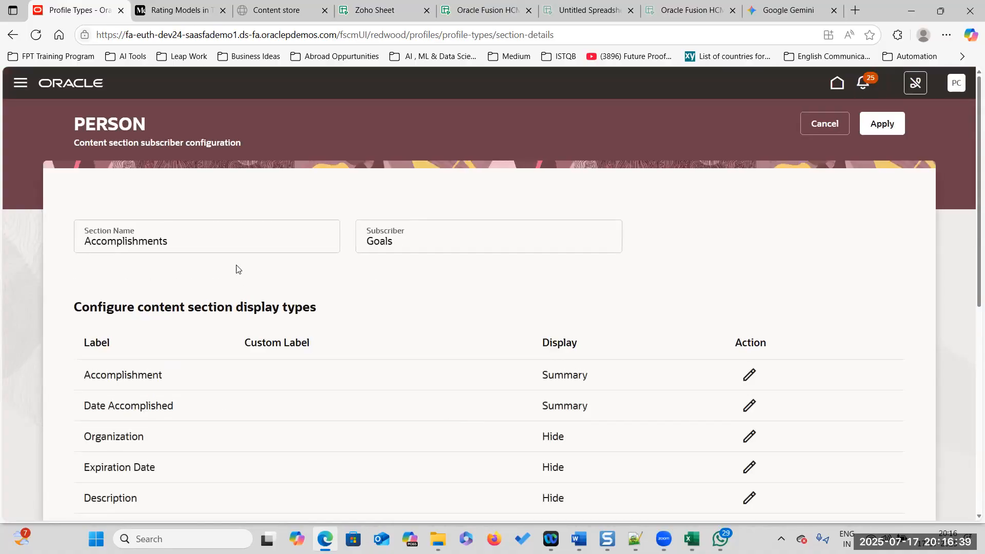
pyautogui.moveTo(393, 246); pyautogui.dragTo(352, 244)
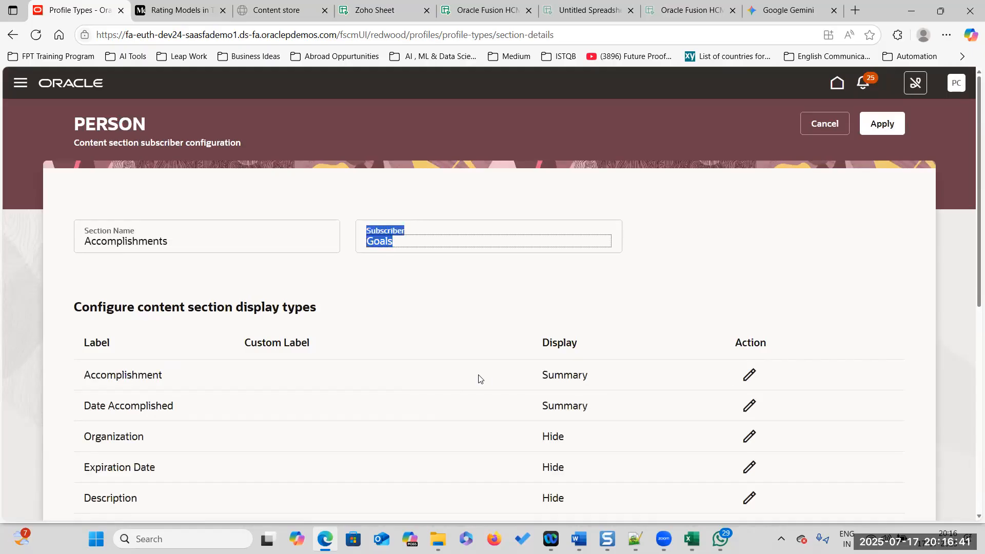
pyautogui.scroll(-8, 478, 378)
pyautogui.scroll(6, 621, 337)
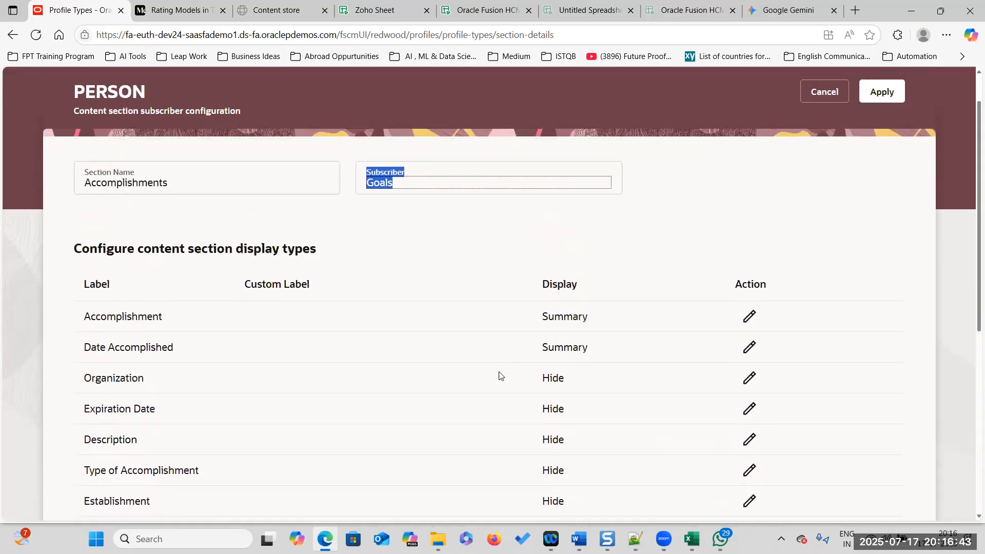
pyautogui.scroll(1, 616, 366)
pyautogui.click(831, 110)
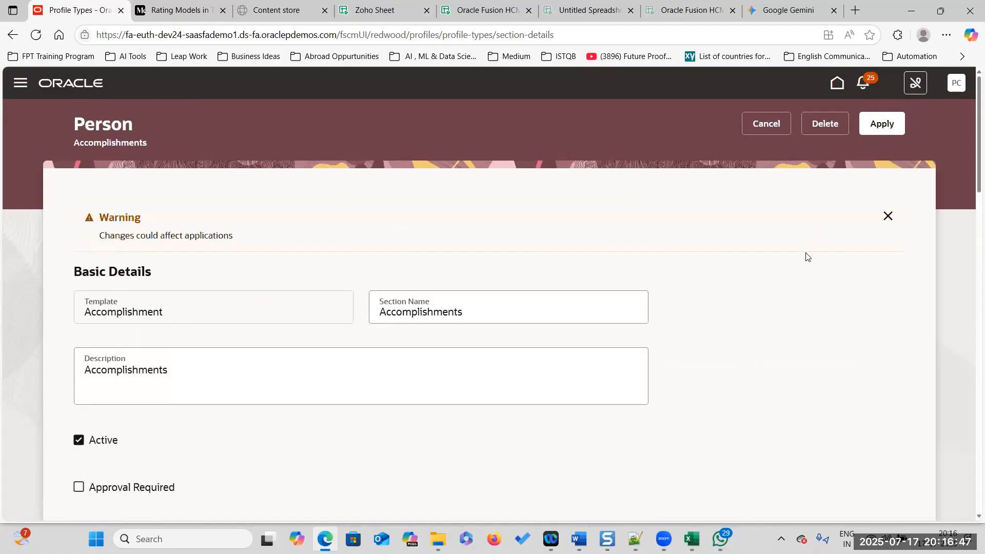
# Step: Check the sync setting of the Goals subscriber against the display values in the Accomplishments content section properties
pyautogui.scroll(-10, 757, 346)
pyautogui.scroll(-10, 497, 358)
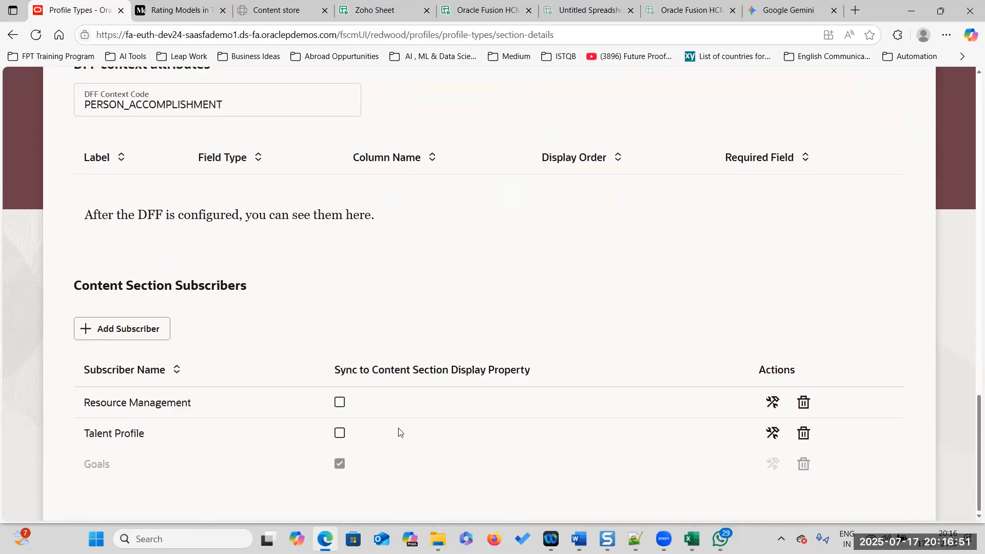
pyautogui.scroll(10, 367, 464)
pyautogui.scroll(5, 443, 265)
pyautogui.scroll(-5, 455, 290)
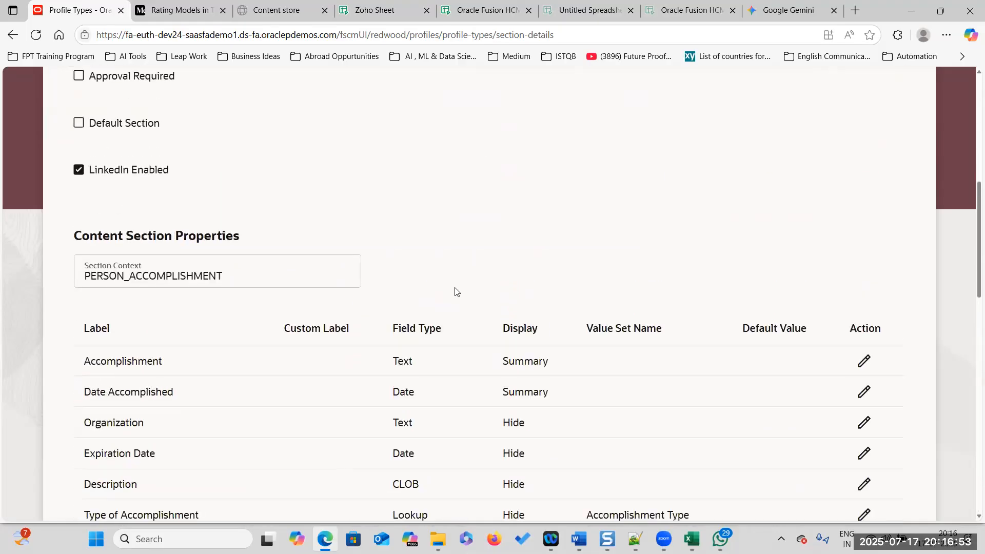
pyautogui.moveTo(508, 229); pyautogui.dragTo(531, 291)
pyautogui.scroll(-10, 506, 324)
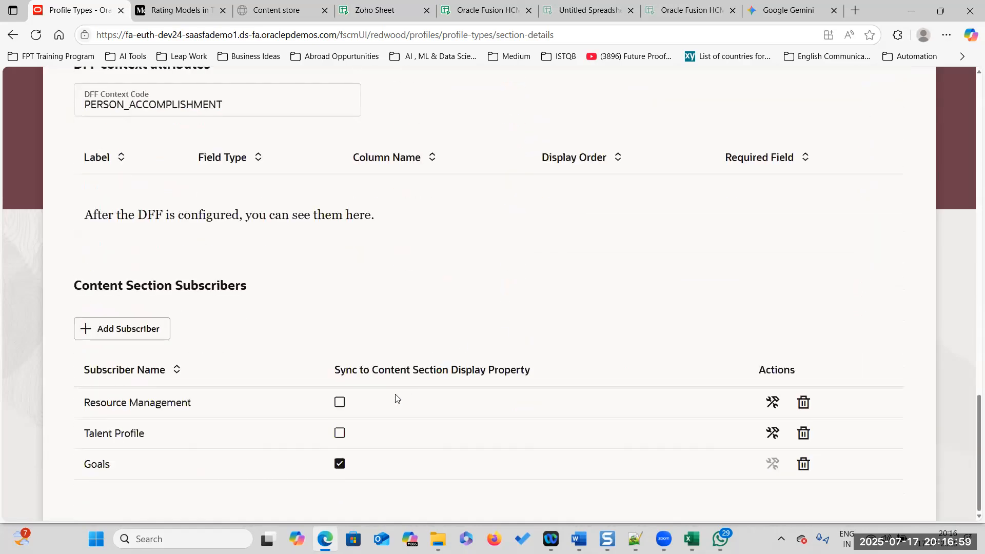
# Step: Examine the field types, display values and value sets of the Accomplishments content section properties
pyautogui.scroll(10, 502, 295)
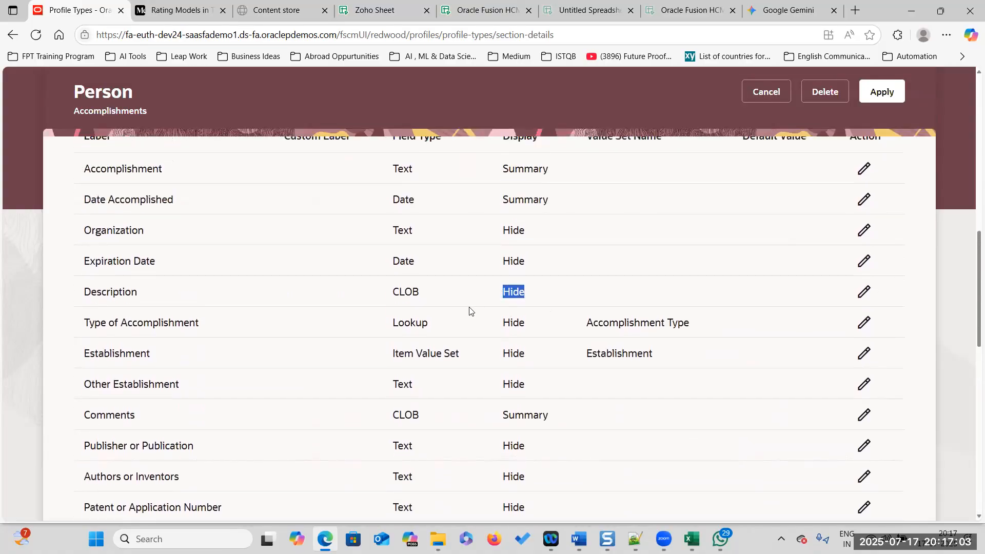
pyautogui.scroll(3, 528, 315)
pyautogui.scroll(-2, 545, 327)
pyautogui.scroll(-3, 545, 327)
pyautogui.scroll(1, 191, 332)
pyautogui.scroll(1, 565, 341)
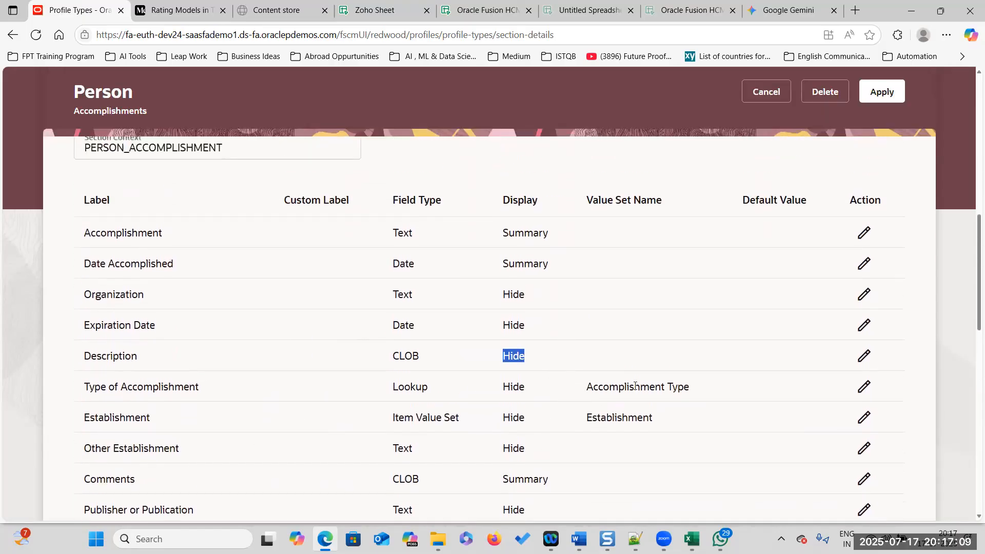
pyautogui.scroll(-3, 494, 370)
pyautogui.scroll(9, 519, 313)
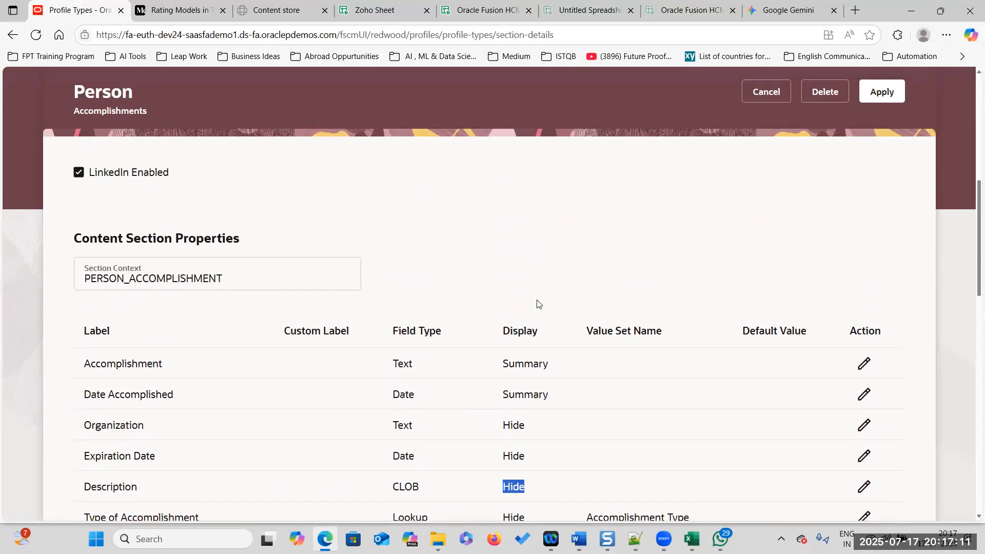
pyautogui.scroll(-5, 708, 258)
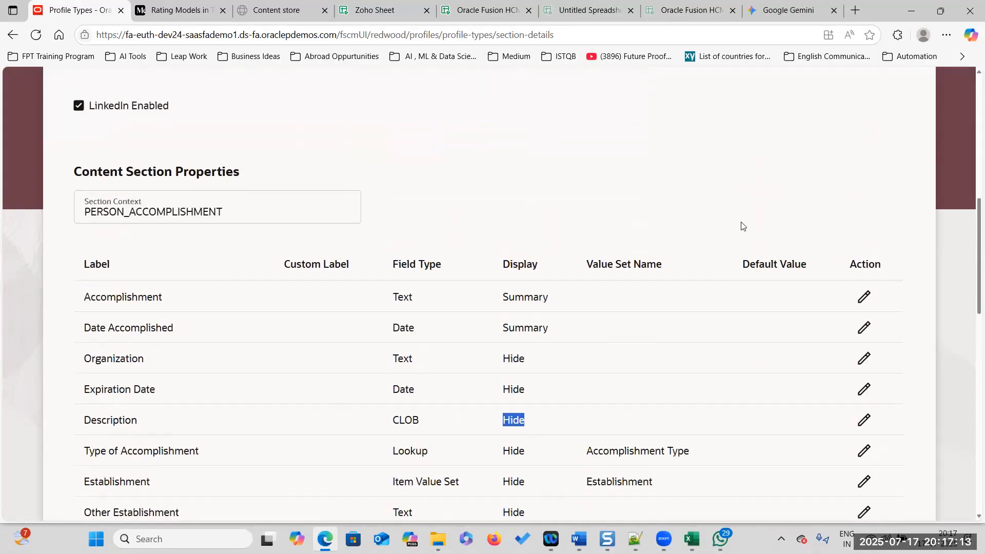
# Step: Leave the Accomplishments section without applying and look through the content sections of the Person profile type
pyautogui.scroll(10, 770, 236)
pyautogui.click(769, 125)
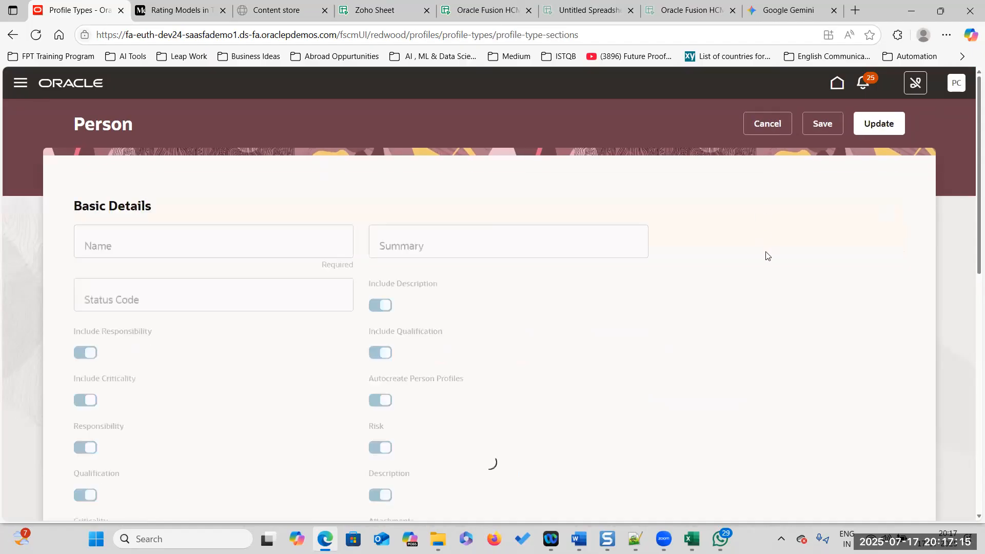
pyautogui.scroll(-5, 168, 335)
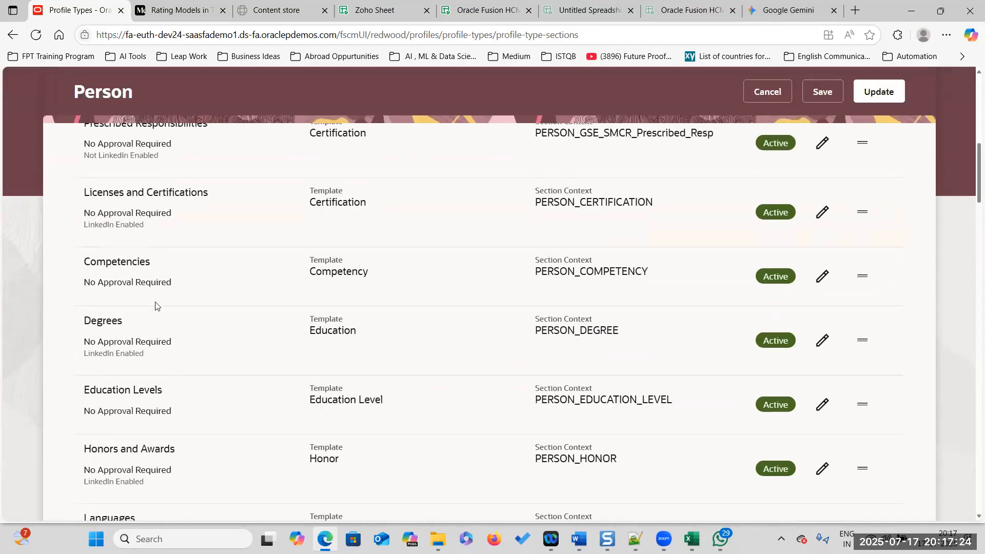
# Step: Open the Competencies content section and examine its content section properties and subscriber list
pyautogui.click(823, 277)
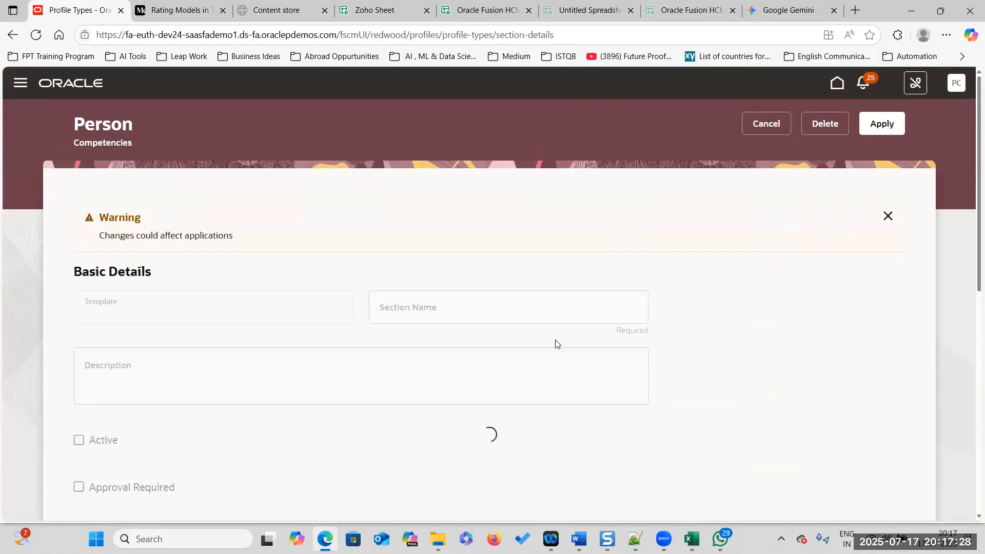
pyautogui.scroll(-8, 557, 343)
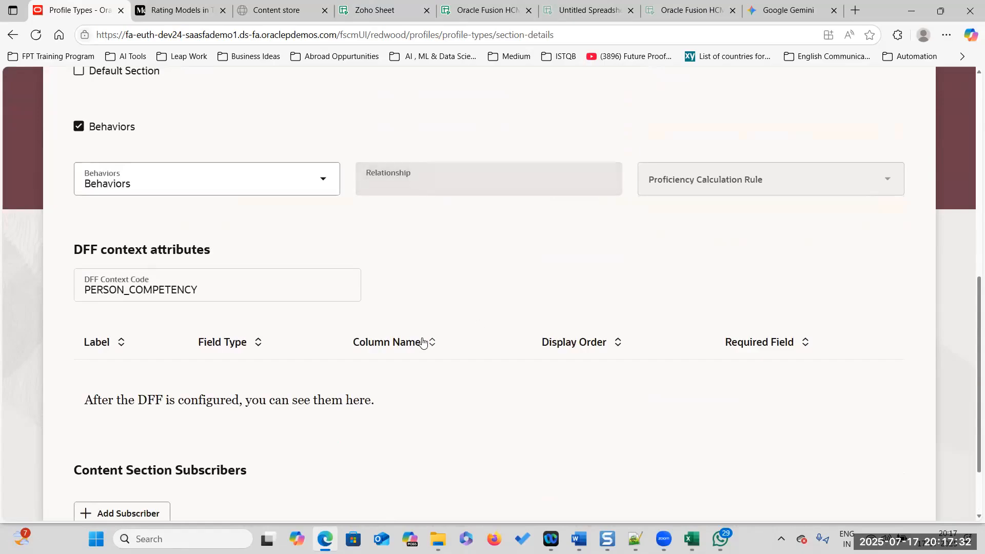
pyautogui.scroll(-1, 424, 344)
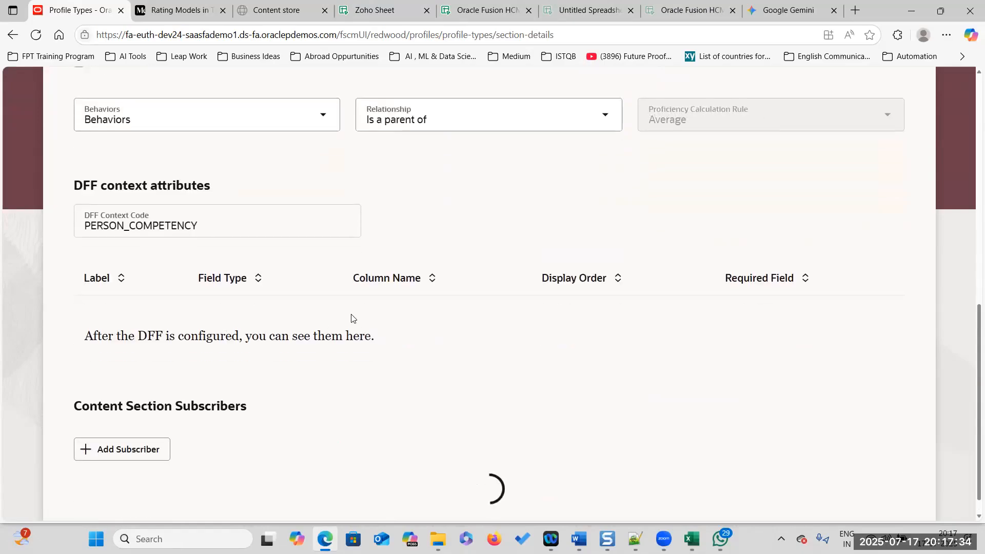
pyautogui.scroll(-6, 431, 289)
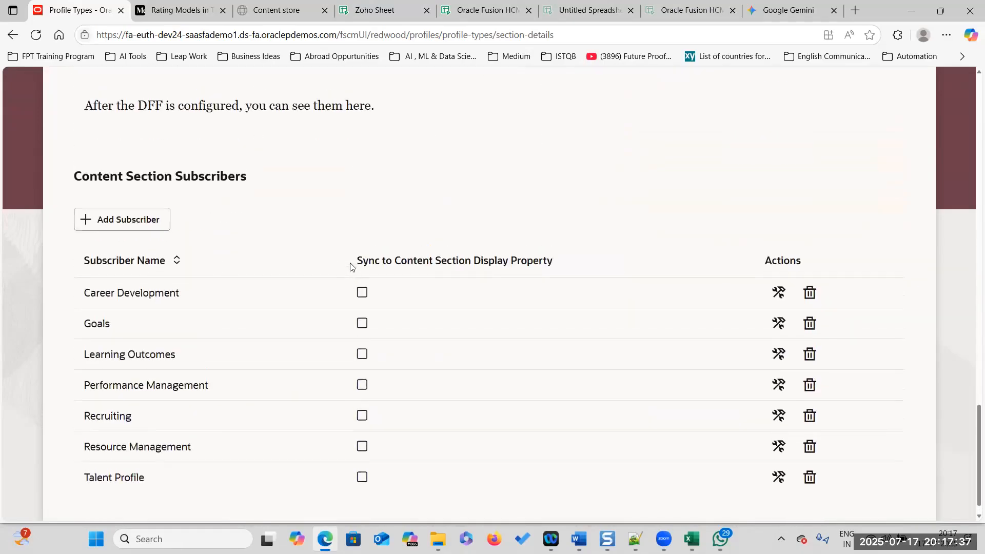
pyautogui.scroll(5, 370, 278)
pyautogui.scroll(3, 425, 267)
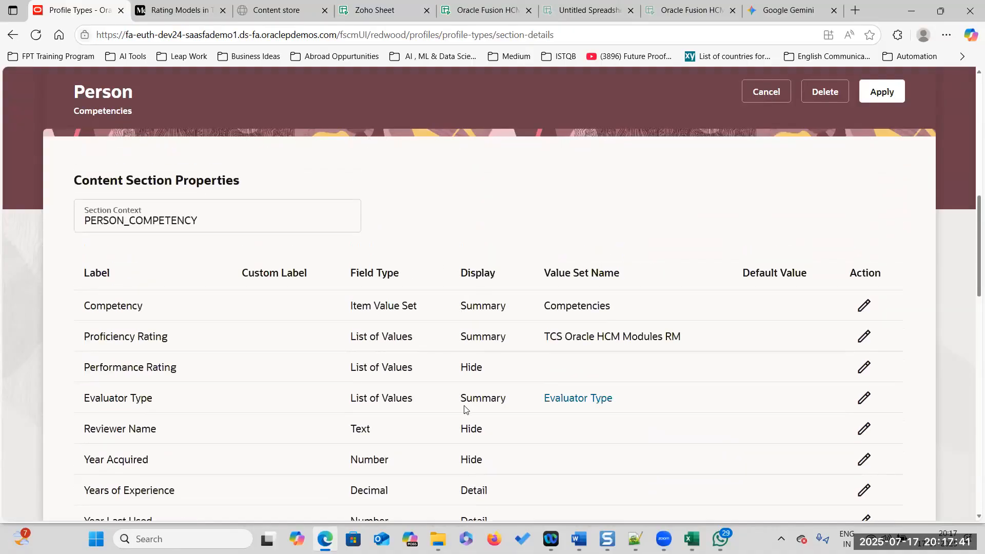
pyautogui.scroll(-12, 466, 409)
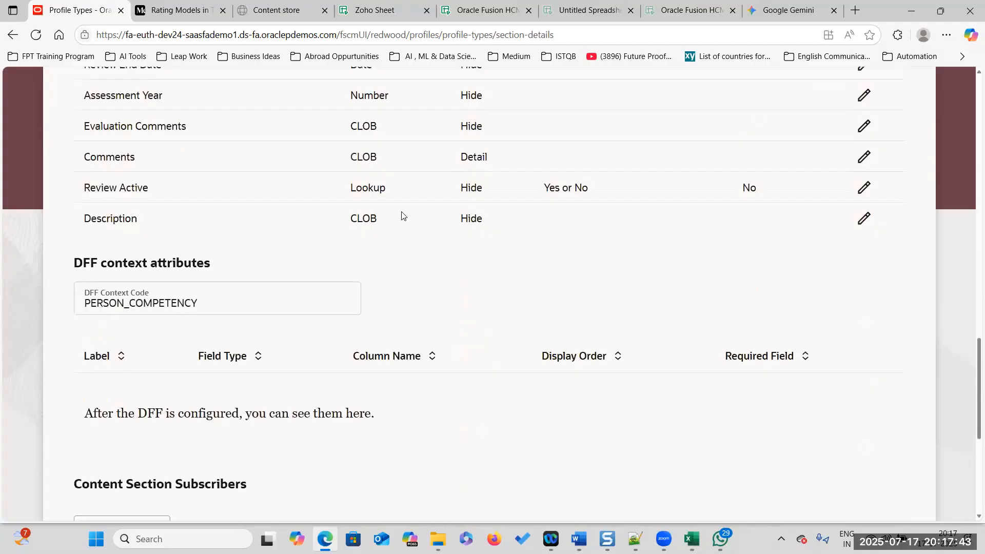
pyautogui.scroll(-6, 361, 347)
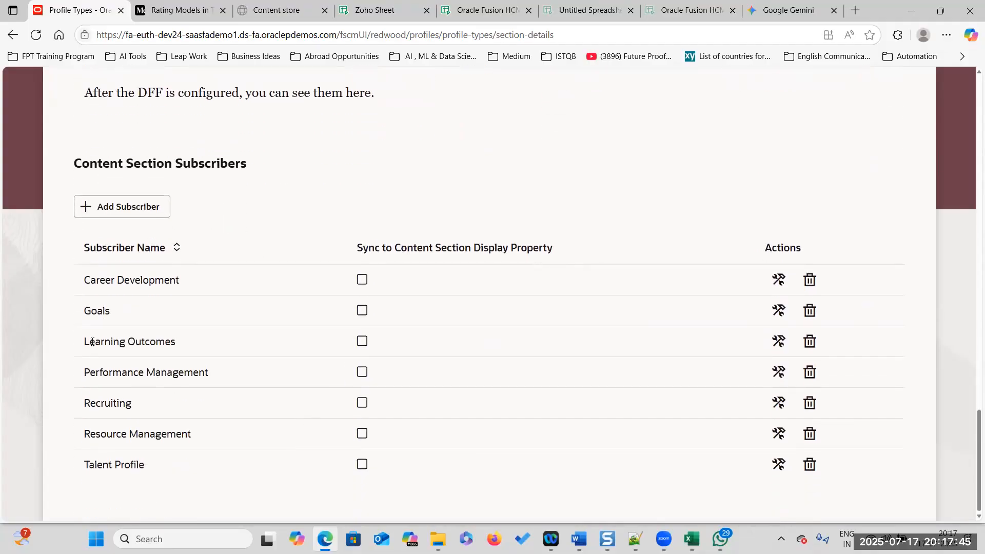
# Step: Turn display property sync for the Goals subscriber on and back off, and review the Competencies section's details
pyautogui.click(362, 311)
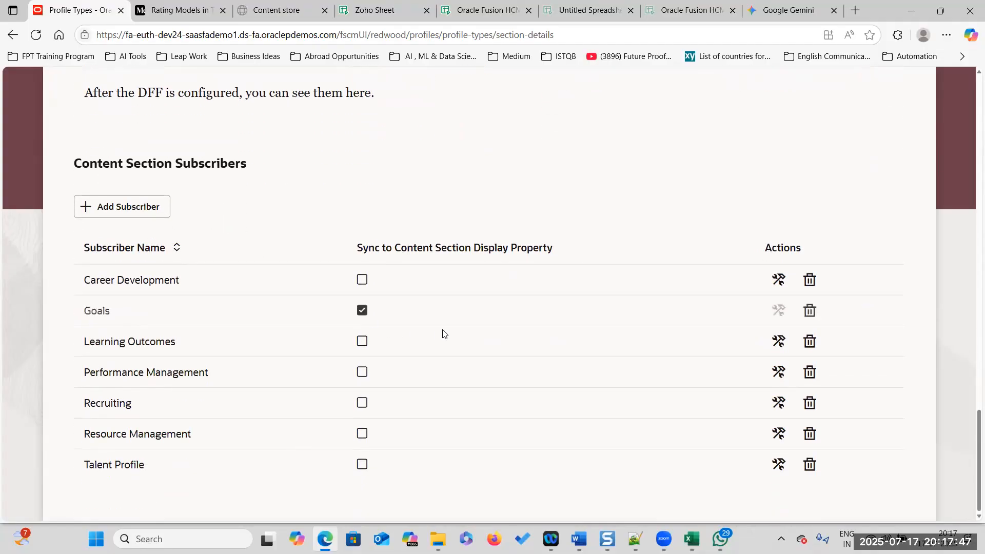
pyautogui.click(363, 310)
pyautogui.scroll(20, 346, 182)
pyautogui.scroll(5, 128, 158)
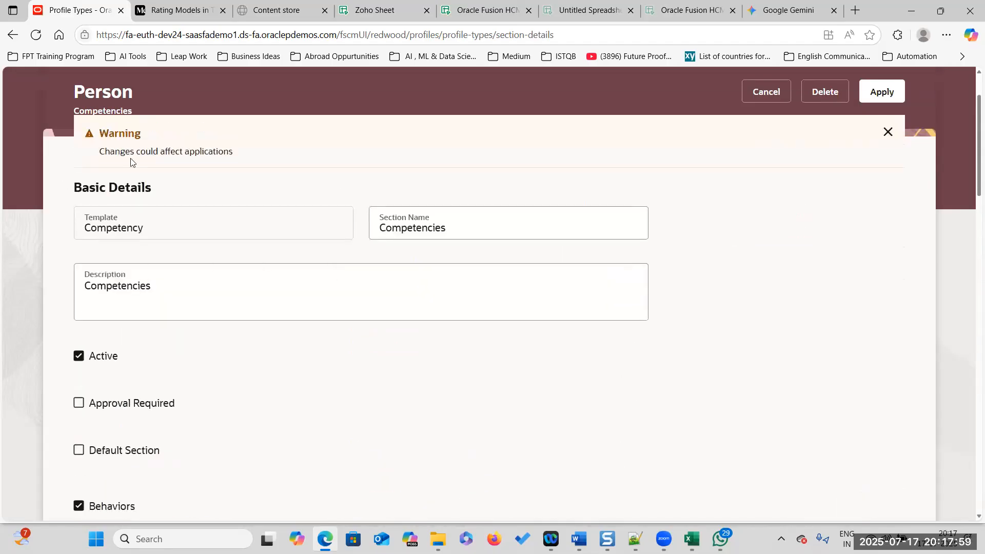
pyautogui.scroll(-20, 475, 340)
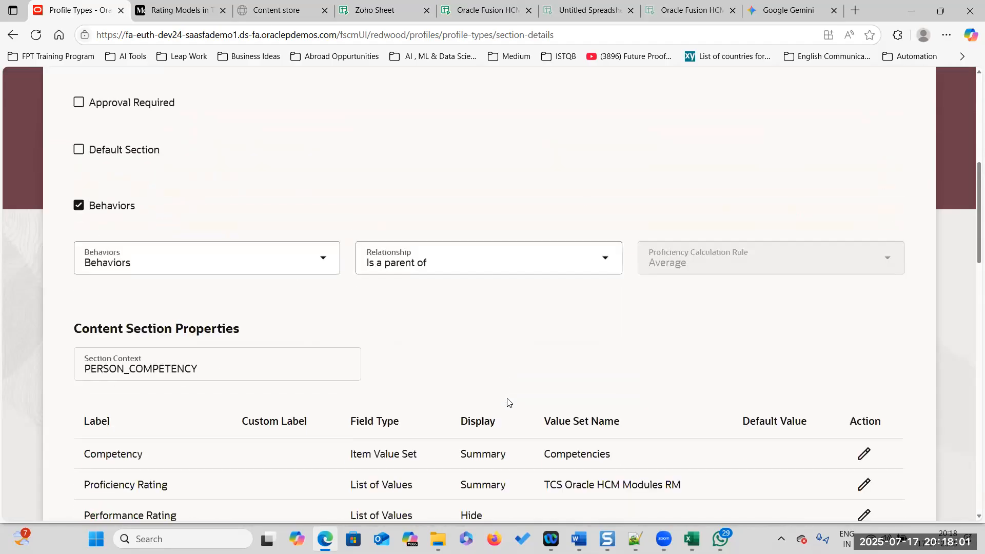
pyautogui.scroll(-2, 185, 380)
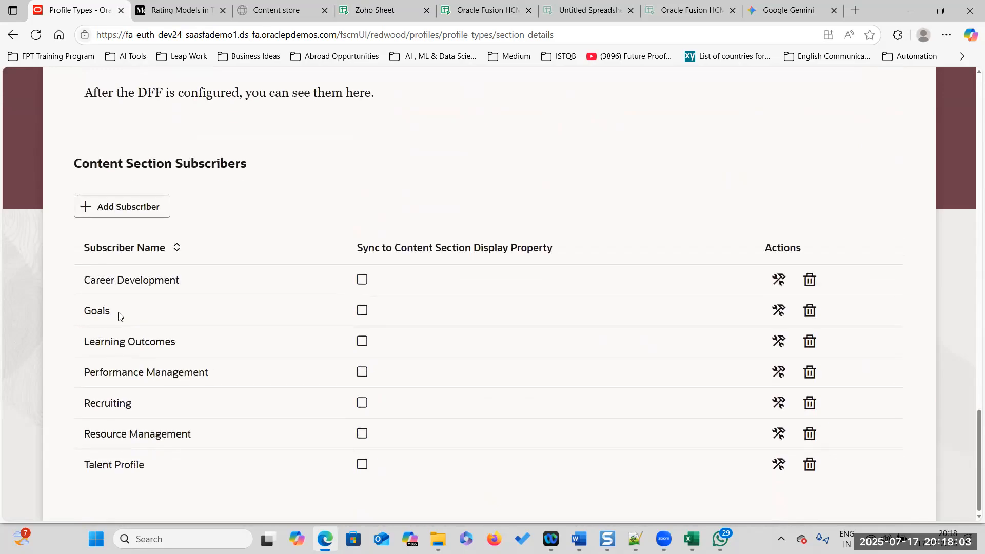
# Step: In the Goals subscriber configuration of the Competencies section, set the Proficiency Rating display to Hide
pyautogui.click(780, 311)
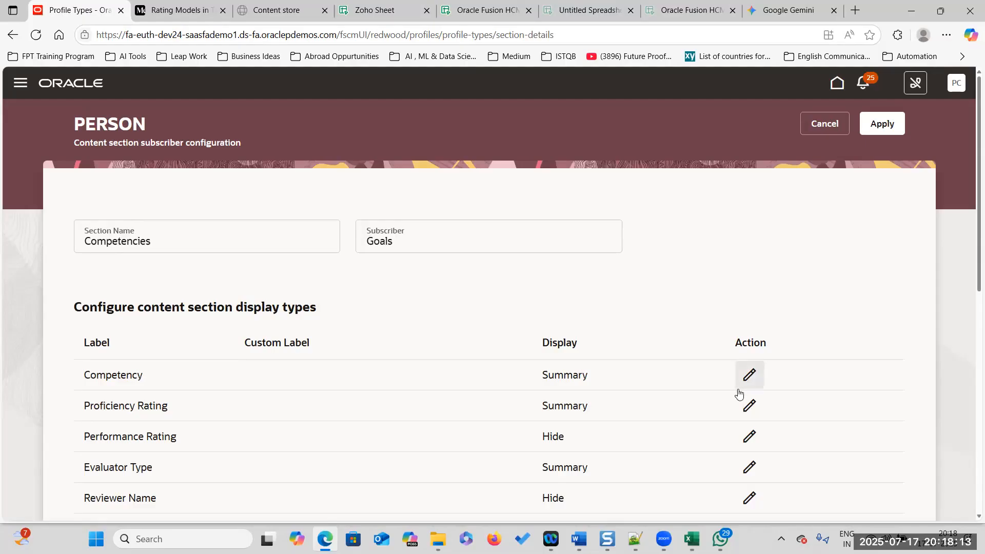
pyautogui.click(750, 405)
pyautogui.scroll(-5, 836, 407)
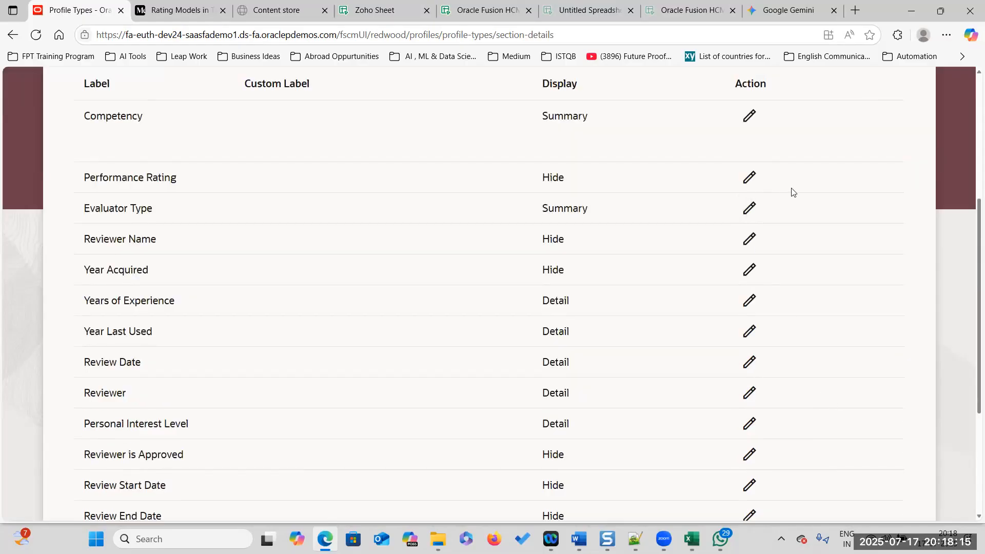
pyautogui.scroll(2, 244, 242)
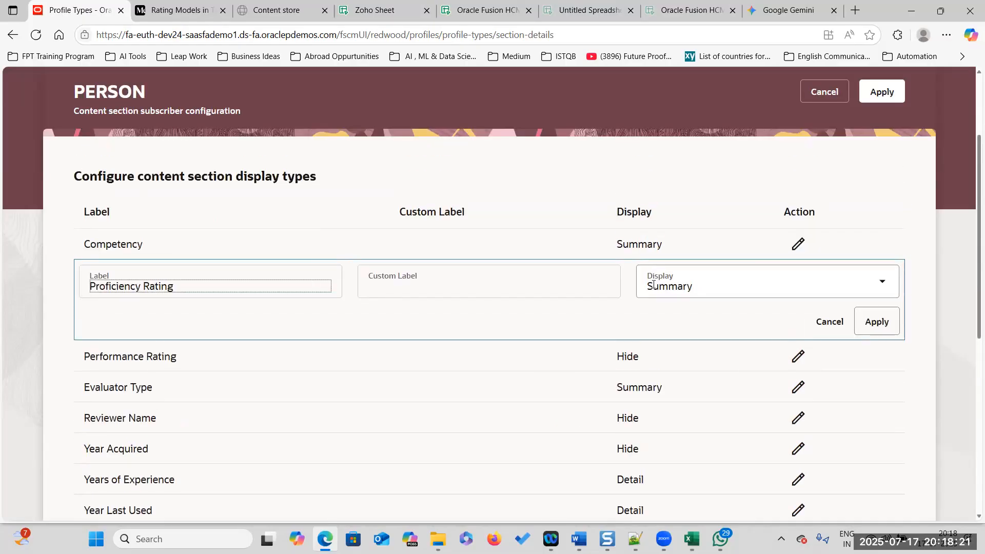
pyautogui.click(881, 283)
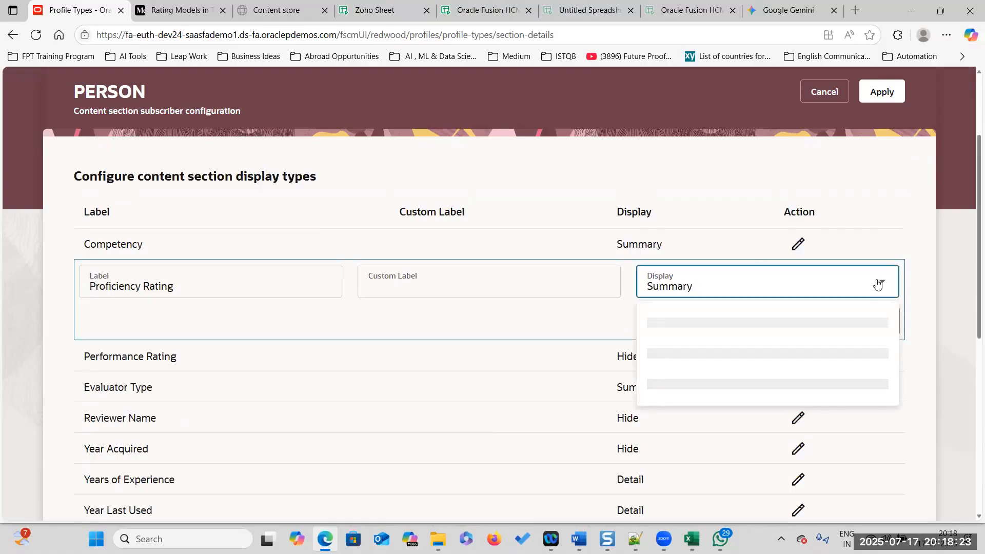
pyautogui.click(688, 357)
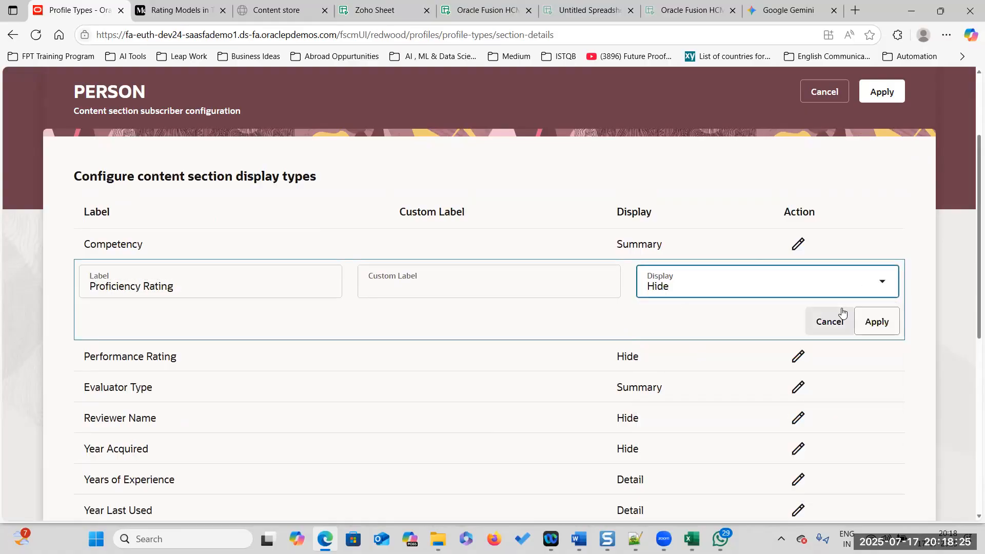
pyautogui.click(876, 321)
# Step: Check the Proficiency Rating display setting and apply the Goals subscriber configuration
pyautogui.scroll(-2, 874, 324)
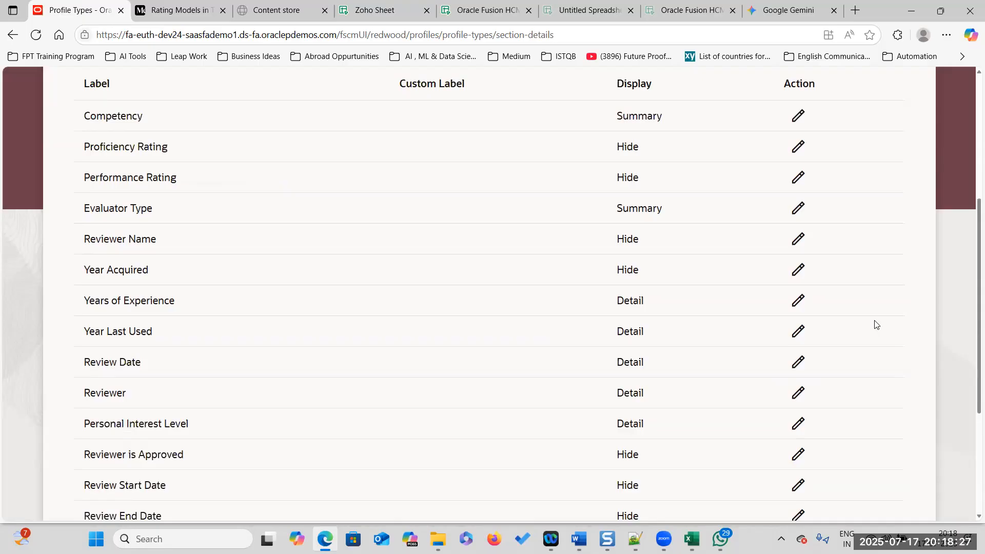
pyautogui.scroll(4, 785, 330)
pyautogui.moveTo(84, 340); pyautogui.dragTo(171, 341)
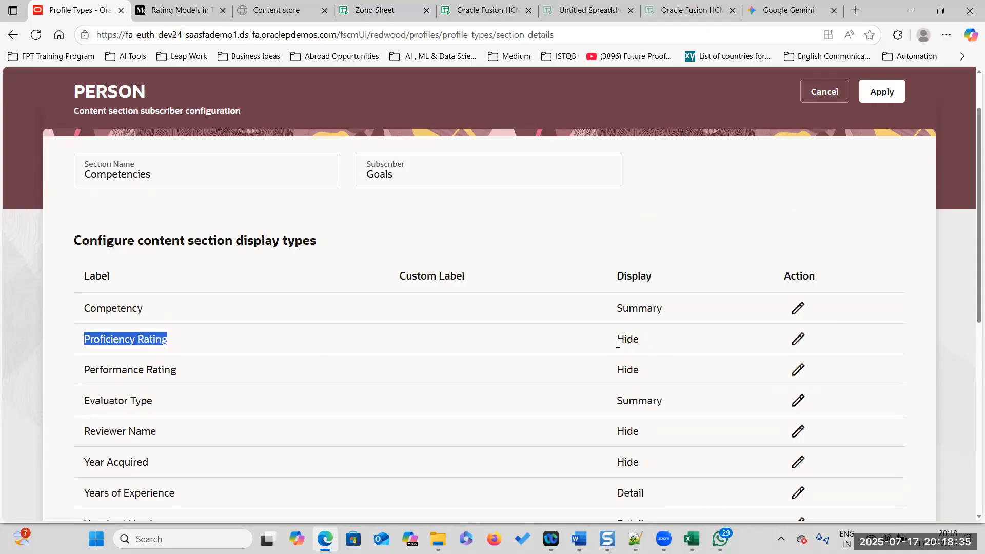
pyautogui.click(889, 91)
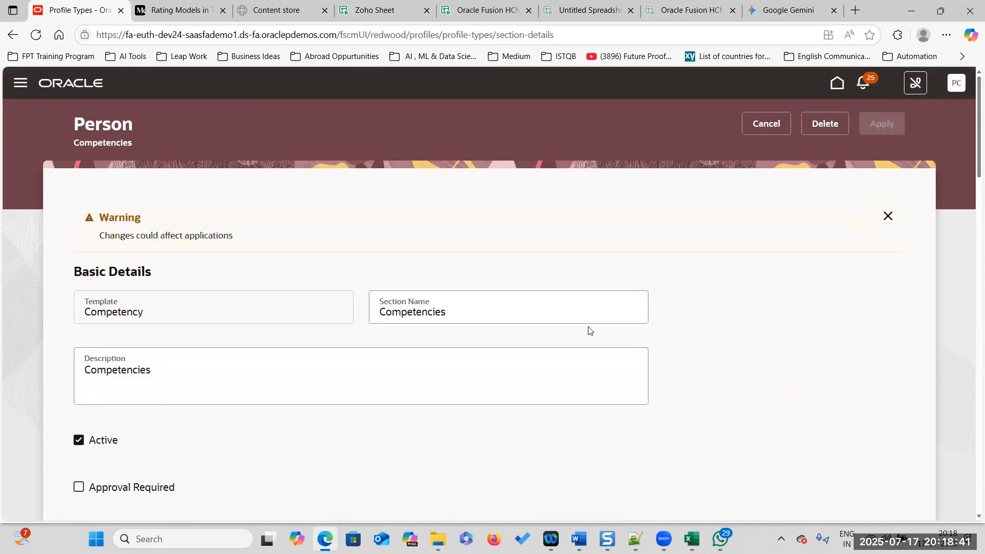
# Step: Review the Competencies section's properties and its Goals subscriber, and go back to the Person profile type without applying the section
pyautogui.scroll(-5, 589, 331)
pyautogui.scroll(-5, 589, 326)
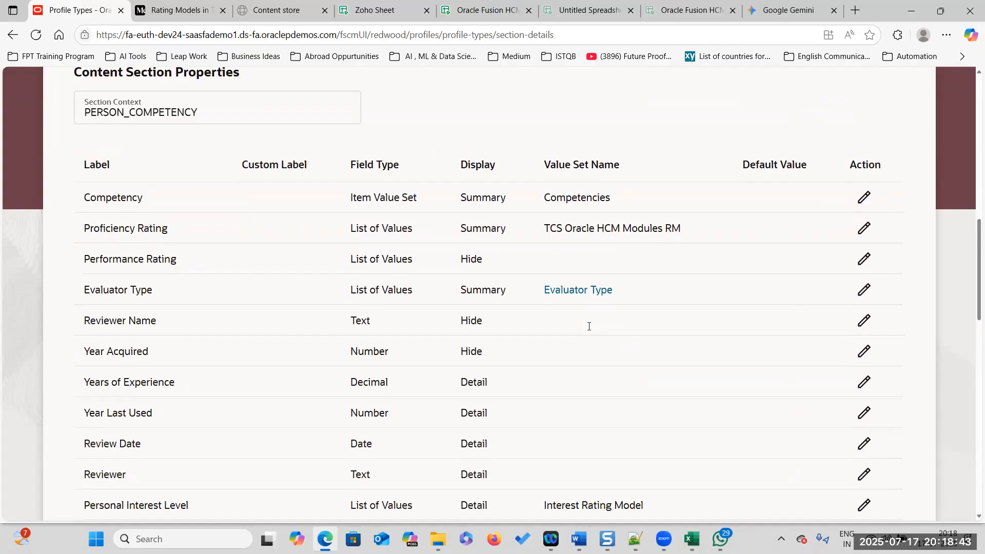
pyautogui.scroll(9, 590, 331)
pyautogui.scroll(-20, 589, 331)
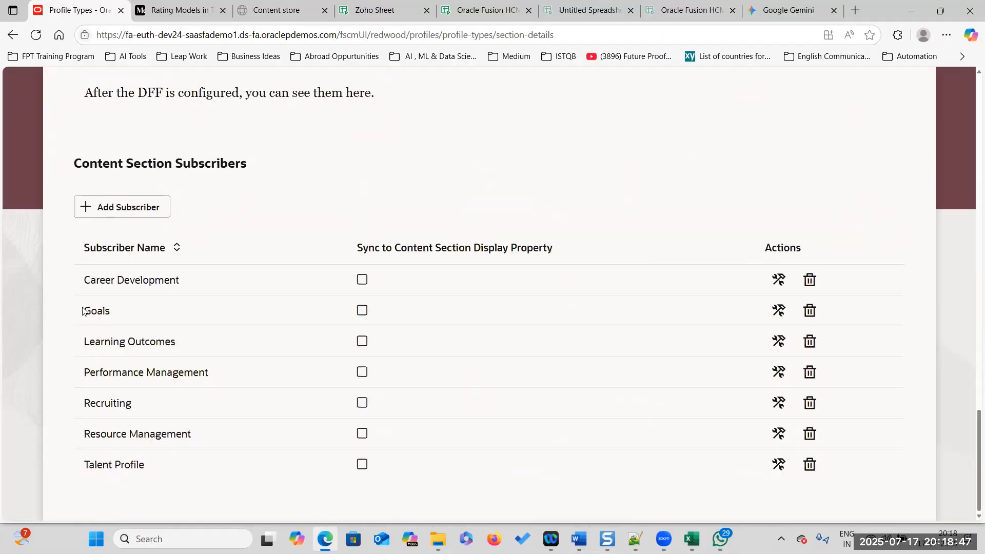
pyautogui.moveTo(87, 311); pyautogui.dragTo(130, 314)
pyautogui.hotkey('alt', 'Left')
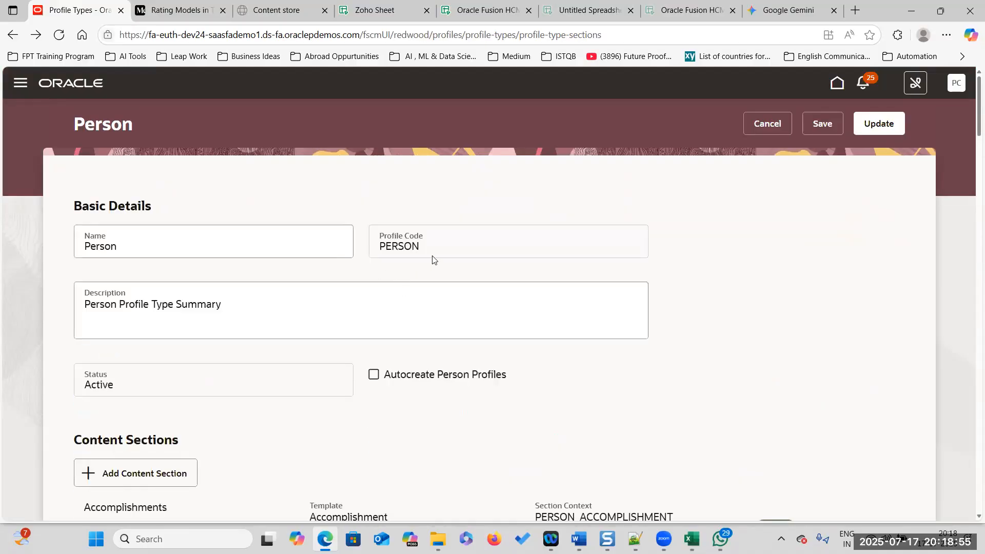
# Step: Look through the content sections of the Person profile type and reopen the Competencies section
pyautogui.scroll(-7, 395, 356)
pyautogui.scroll(4, 536, 277)
pyautogui.scroll(-10, 211, 288)
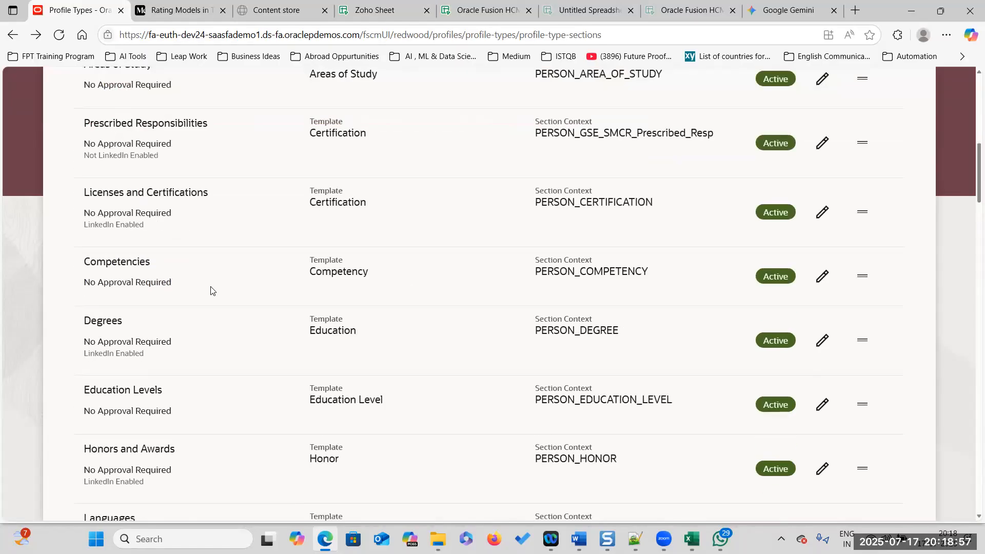
pyautogui.scroll(5, 444, 281)
pyautogui.scroll(5, 444, 281)
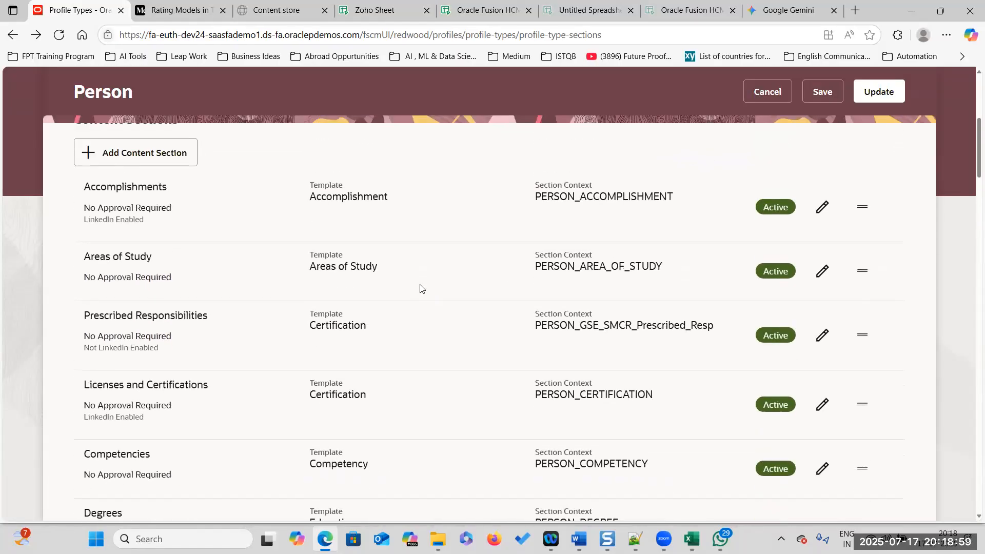
pyautogui.scroll(4, 400, 303)
pyautogui.scroll(-20, 401, 319)
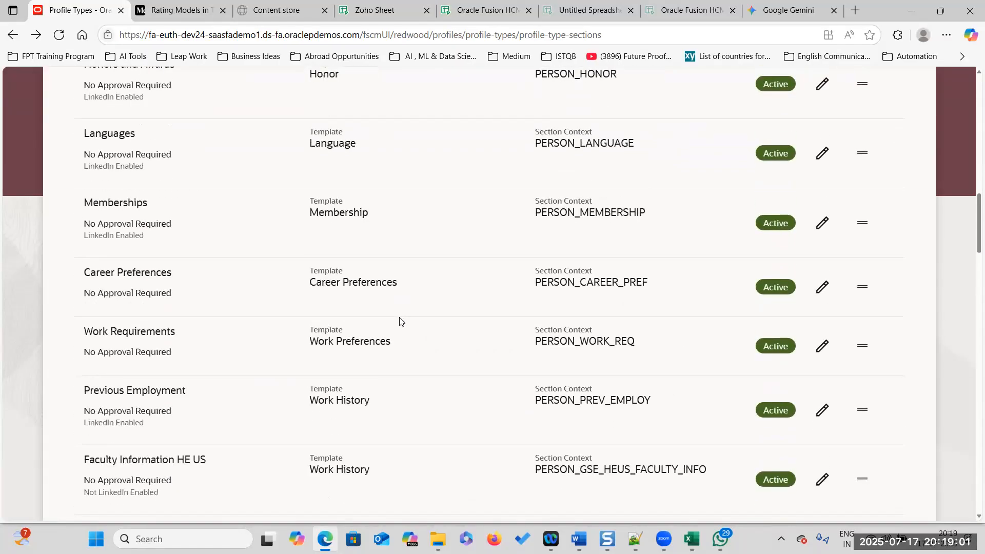
pyautogui.scroll(-7, 400, 321)
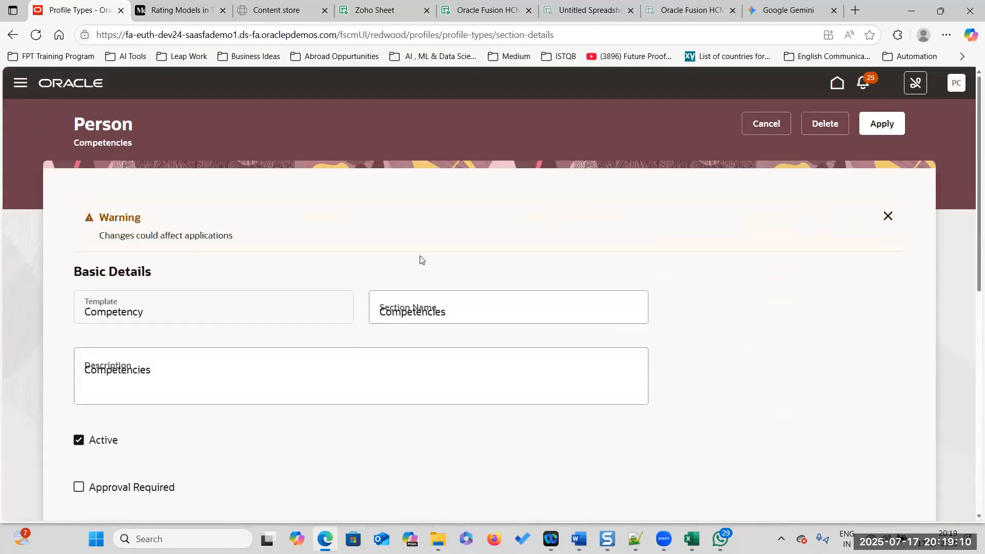
# Step: Find the Goals subscriber of the Competencies section and switch its display property sync on and back off
pyautogui.scroll(-12, 519, 295)
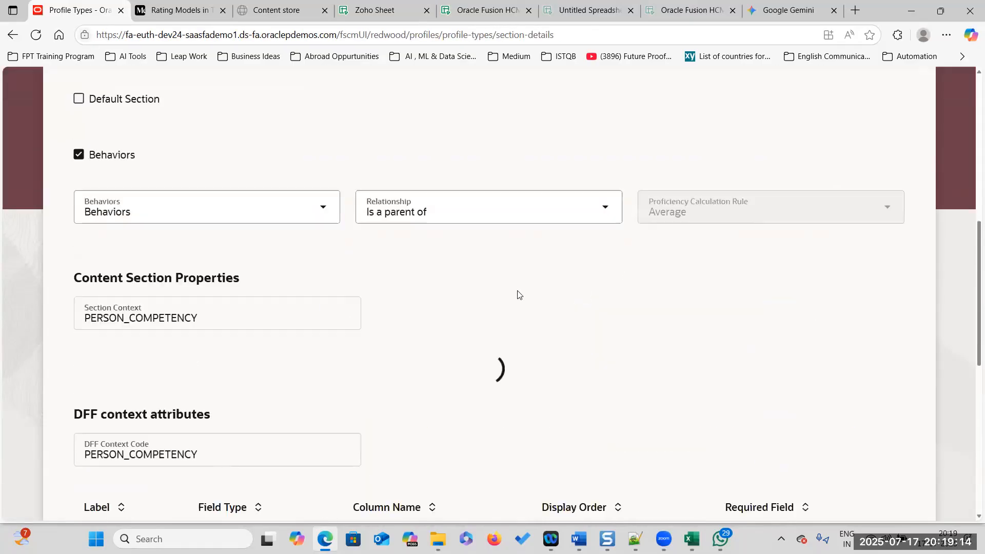
pyautogui.scroll(-2, 508, 273)
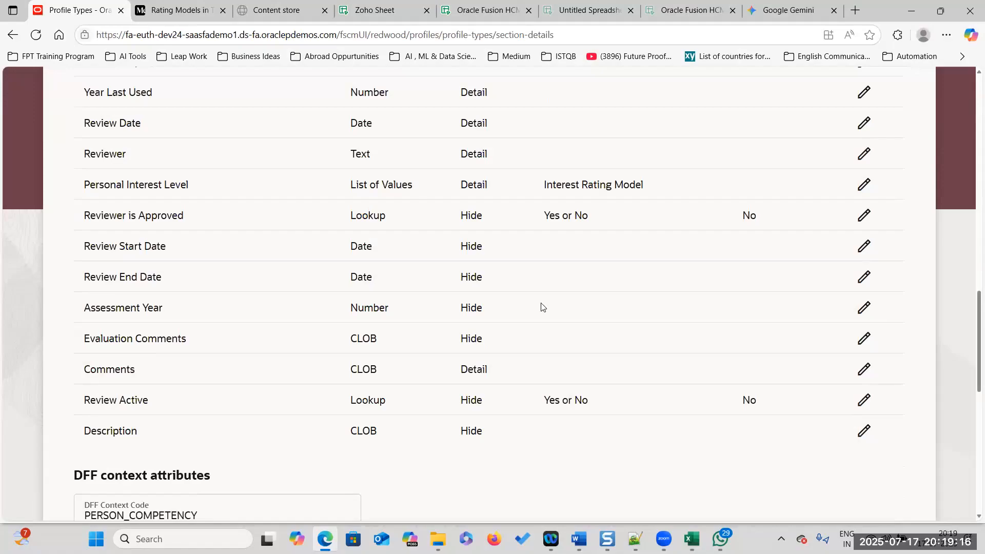
pyautogui.scroll(-6, 537, 303)
pyautogui.scroll(-4, 521, 313)
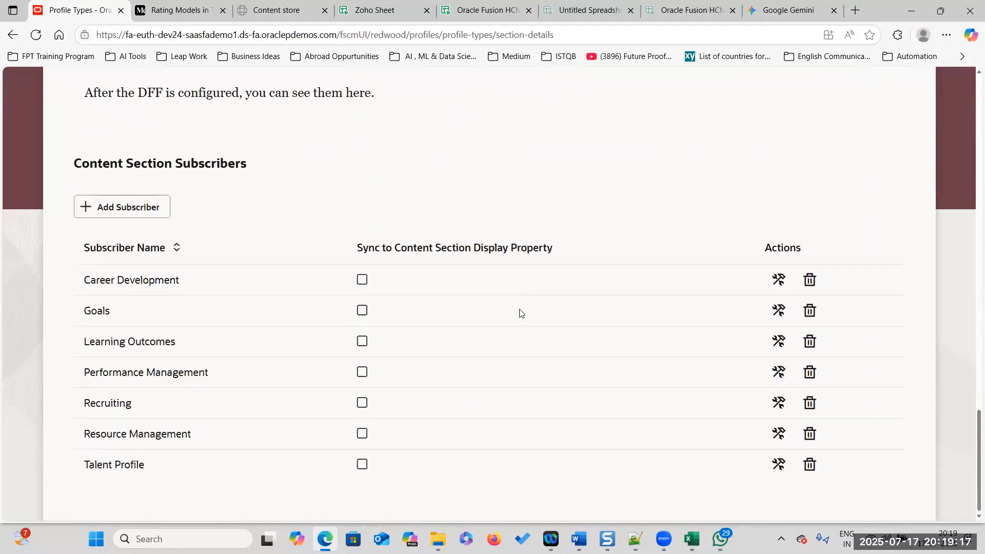
pyautogui.click(363, 311)
pyautogui.click(363, 312)
# Step: Compare the Proficiency Rating display in the Competencies content section properties with the Goals subscriber configuration
pyautogui.scroll(15, 457, 253)
pyautogui.scroll(3, 344, 300)
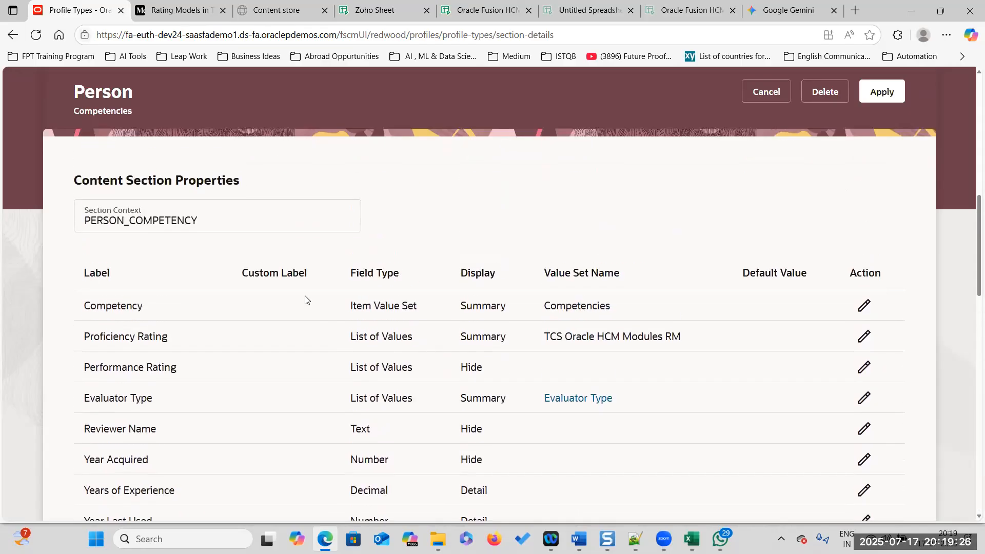
pyautogui.moveTo(84, 337); pyautogui.dragTo(170, 340)
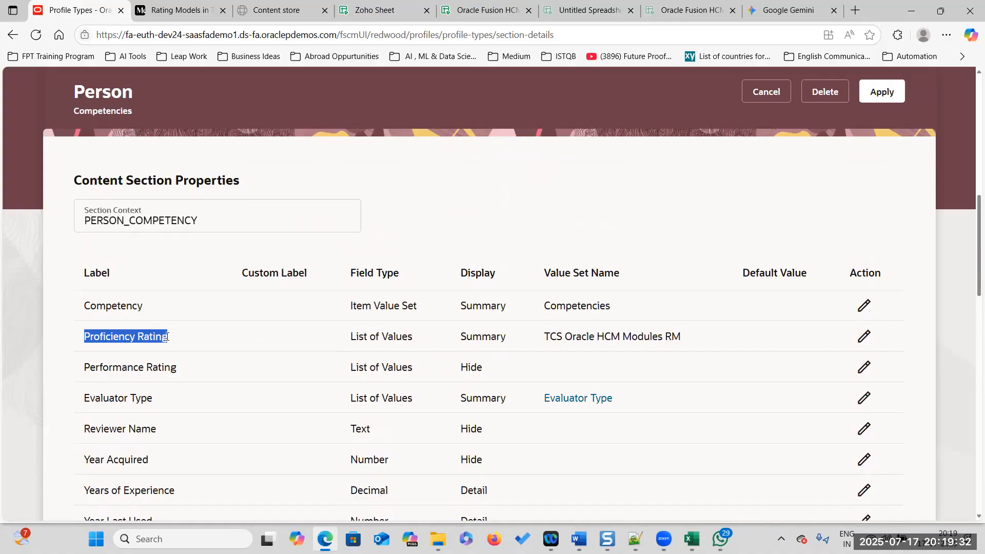
pyautogui.scroll(-12, 259, 352)
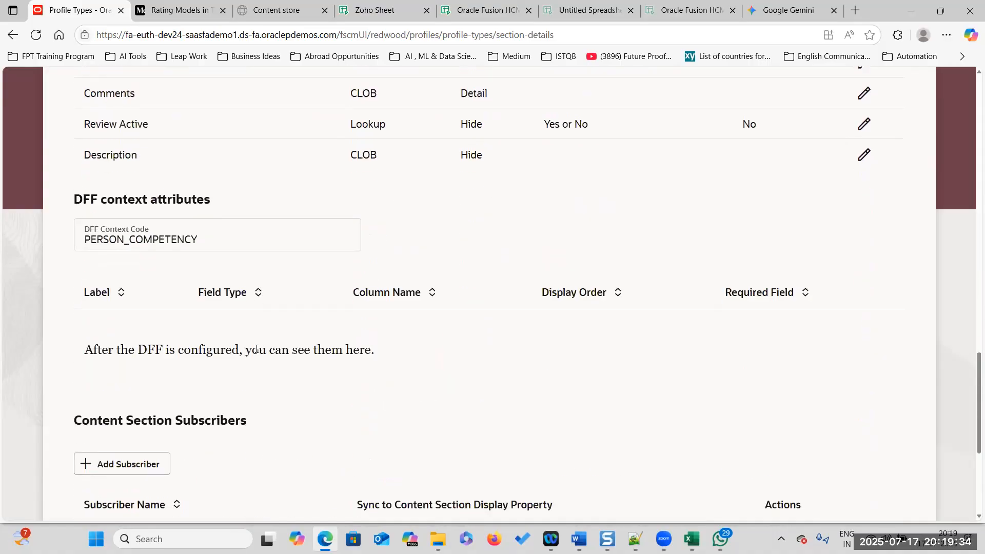
pyautogui.scroll(10, 308, 122)
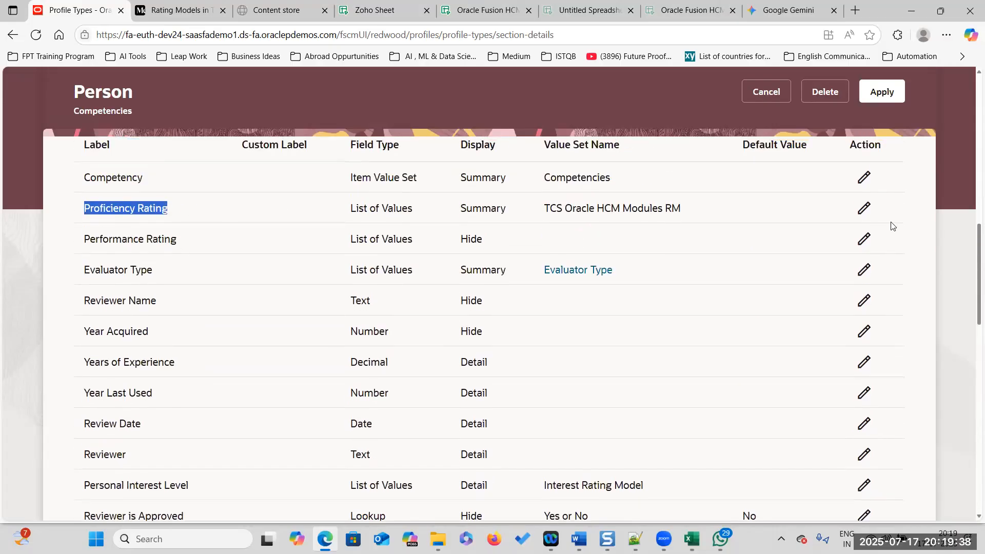
pyautogui.scroll(-14, 552, 330)
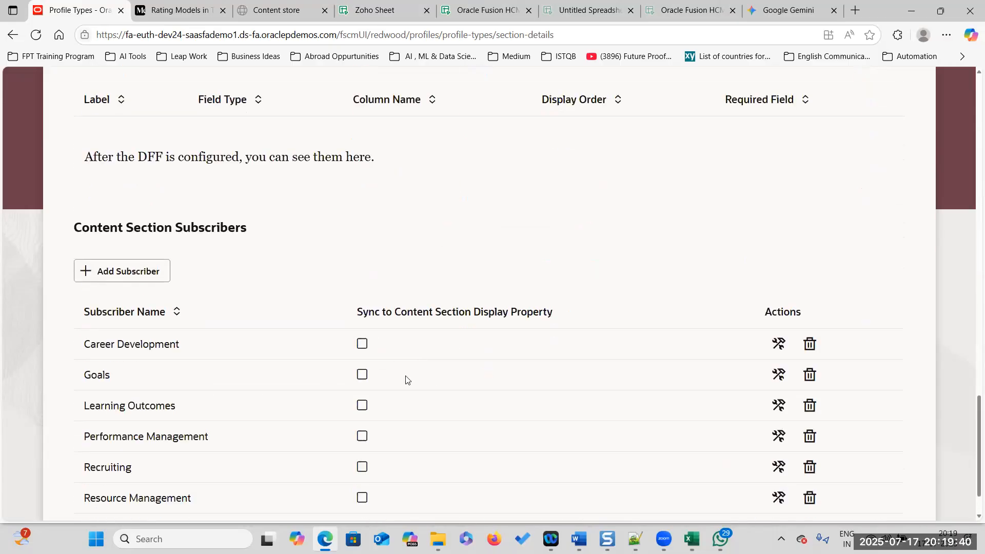
pyautogui.click(779, 375)
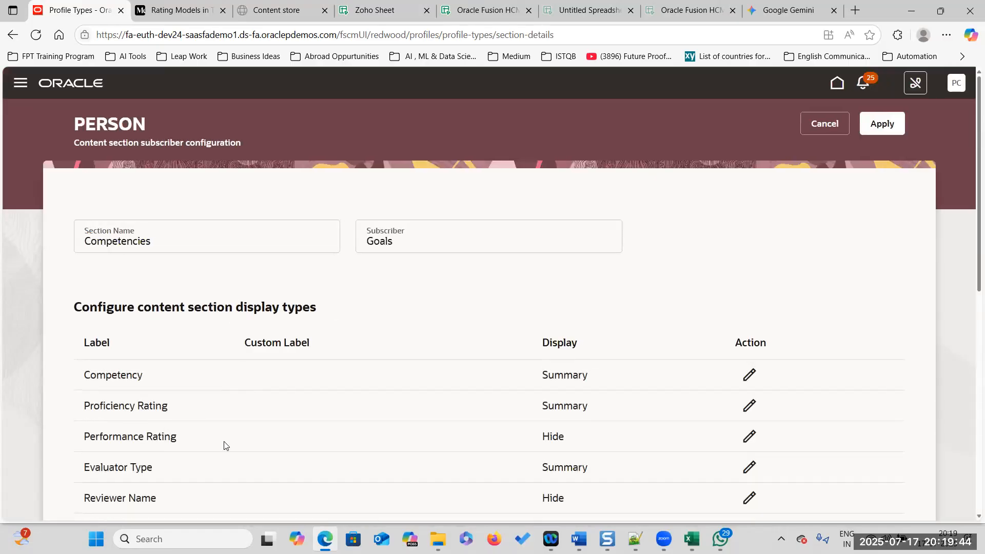
# Step: Review the Goals subscriber configuration of the Competencies section and check the related Profile Management topic in the course content sheet
pyautogui.doubleClick(549, 437)
pyautogui.click(393, 244)
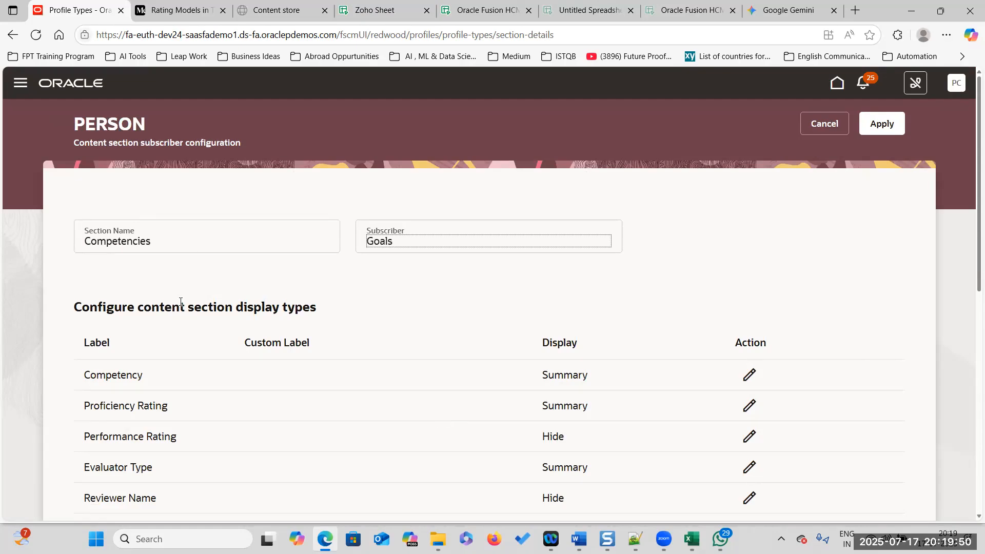
pyautogui.click(88, 242)
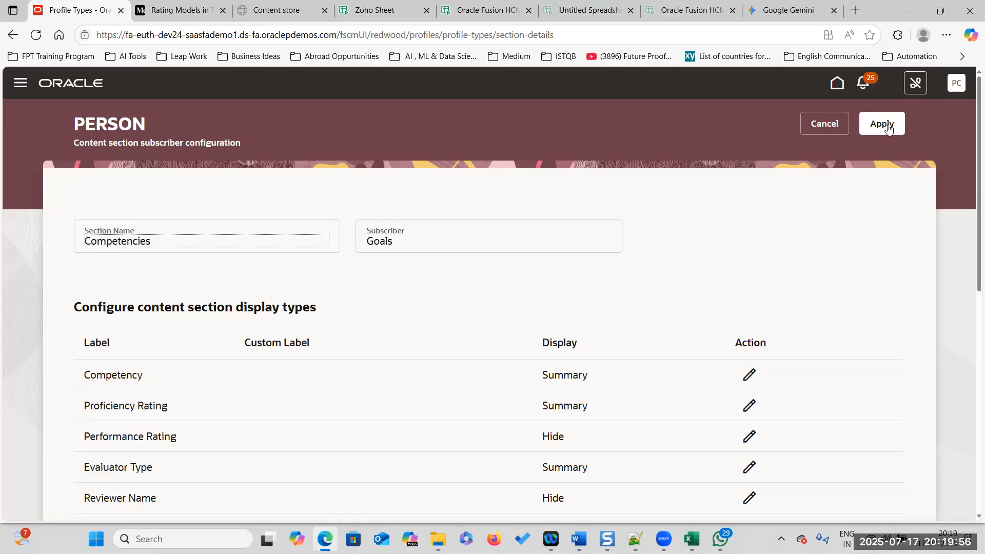
pyautogui.click(488, 11)
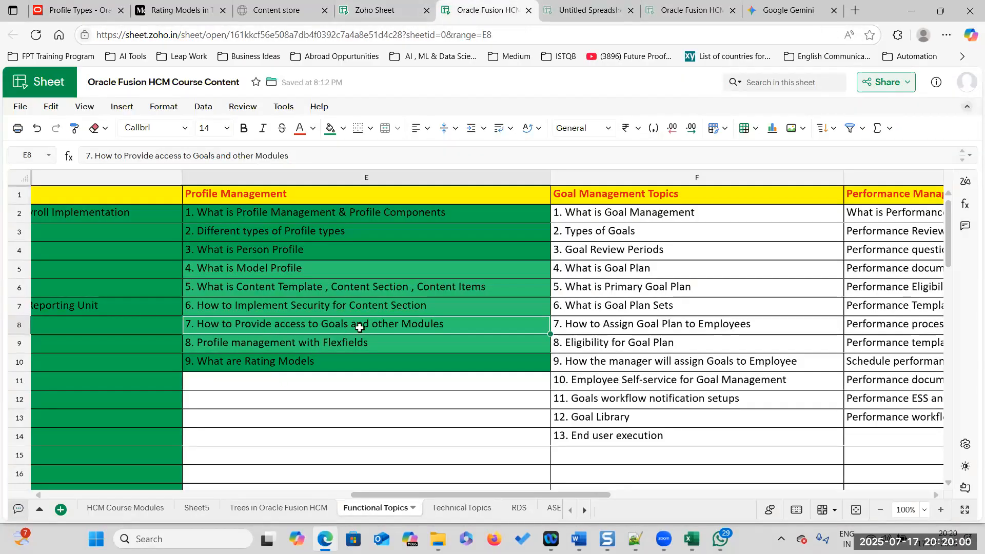
pyautogui.click(80, 12)
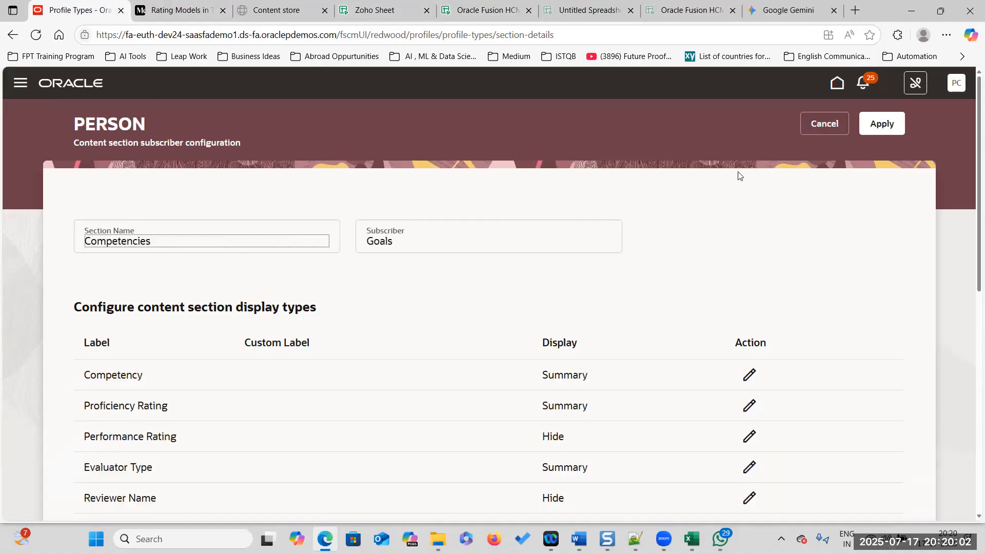
# Step: Apply the Goals subscriber configuration and sync the Performance Management subscriber to the Competencies section's display property
pyautogui.click(879, 125)
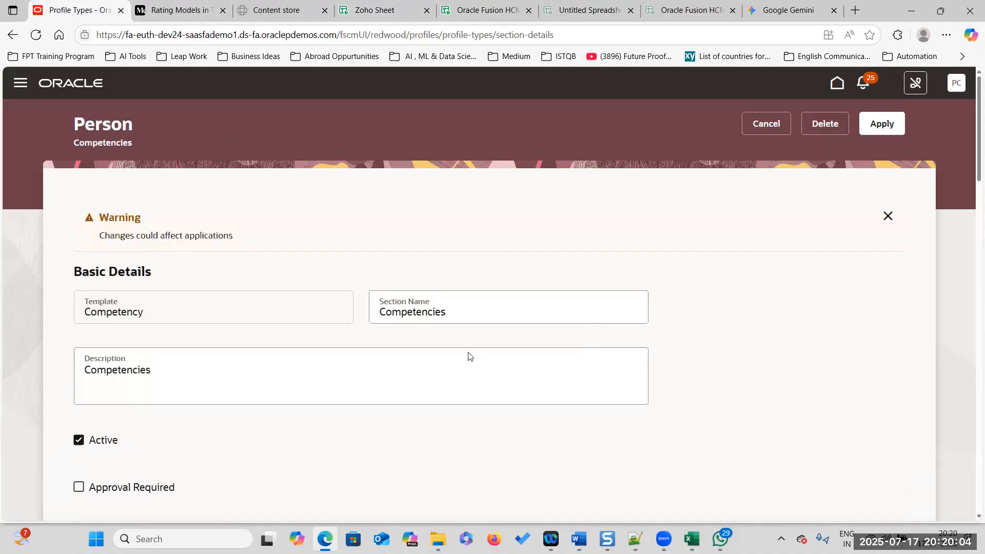
pyautogui.scroll(-7, 477, 367)
pyautogui.scroll(-15, 478, 367)
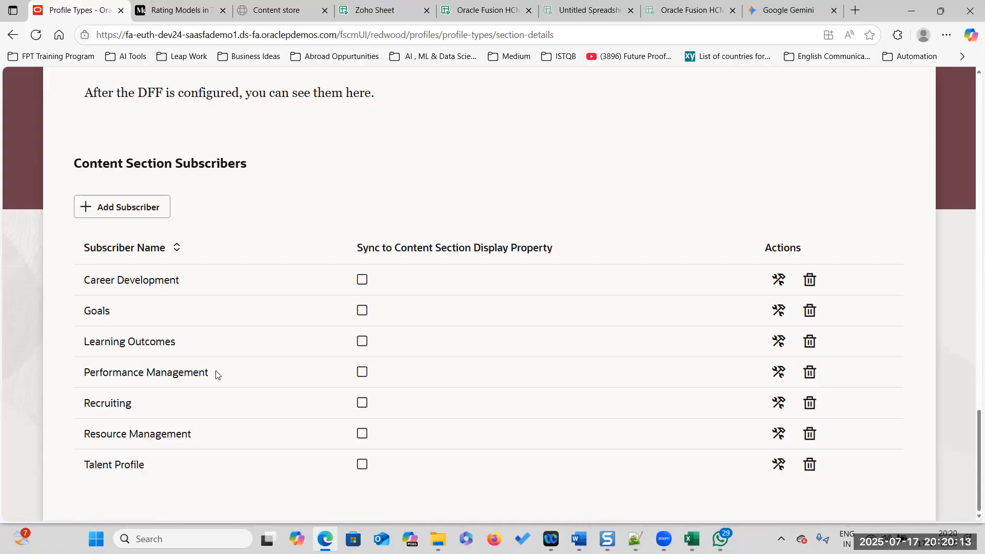
pyautogui.click(363, 373)
pyautogui.scroll(3, 361, 213)
pyautogui.scroll(18, 359, 247)
pyautogui.scroll(-12, 358, 251)
pyautogui.scroll(-9, 358, 250)
pyautogui.scroll(-1, 415, 378)
pyautogui.scroll(15, 559, 288)
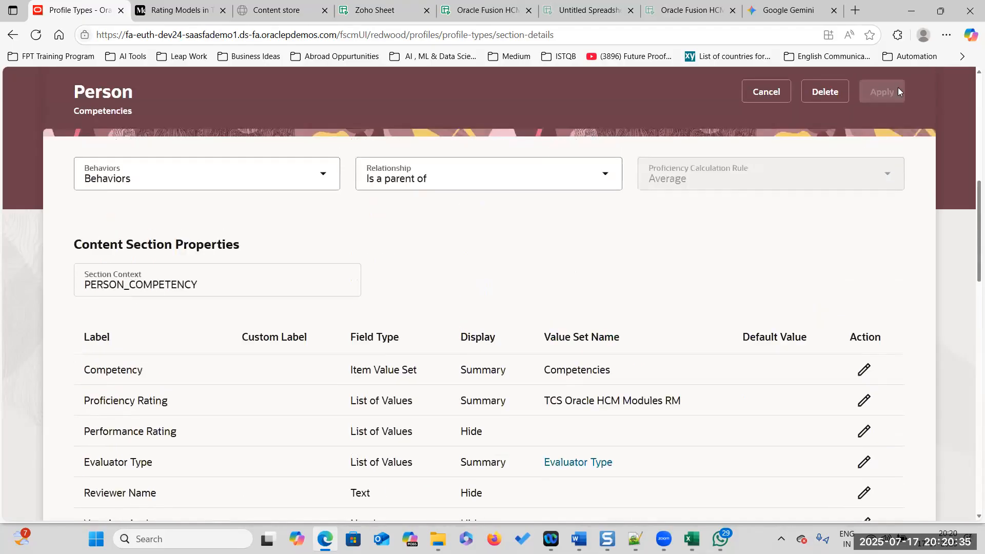
# Step: Examine the display values in the Competencies content section properties alongside the sync setting of the Performance Management subscriber
pyautogui.scroll(-12, 334, 270)
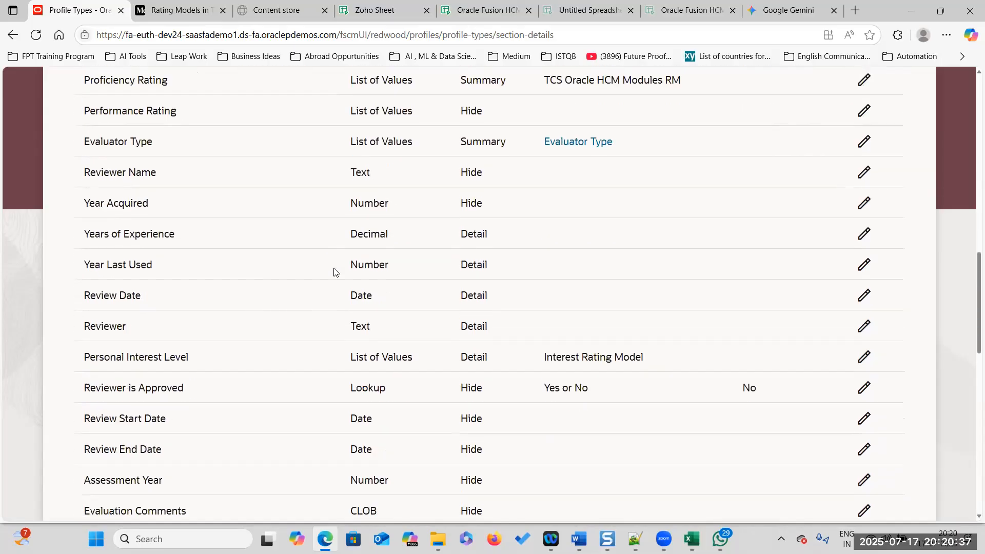
pyautogui.scroll(-6, 334, 271)
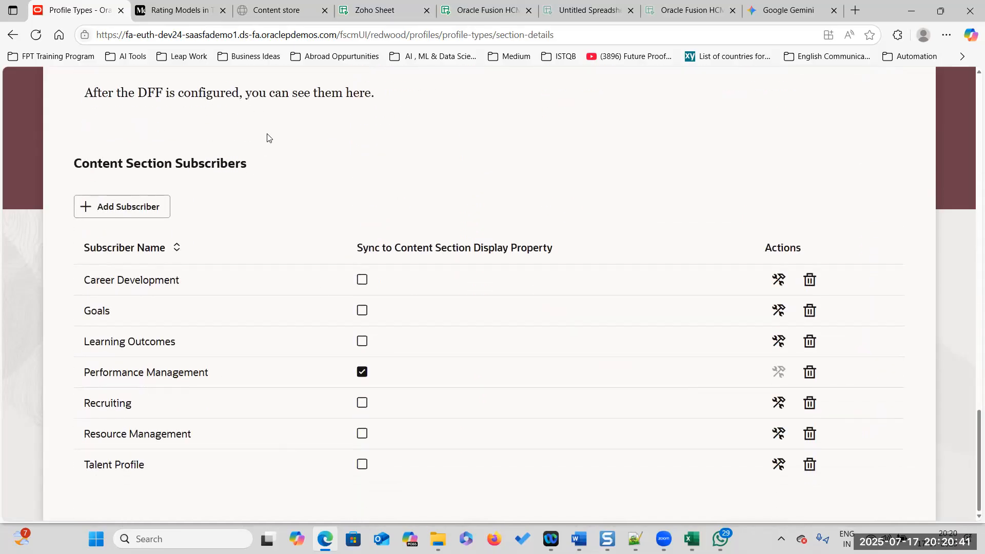
pyautogui.scroll(8, 364, 183)
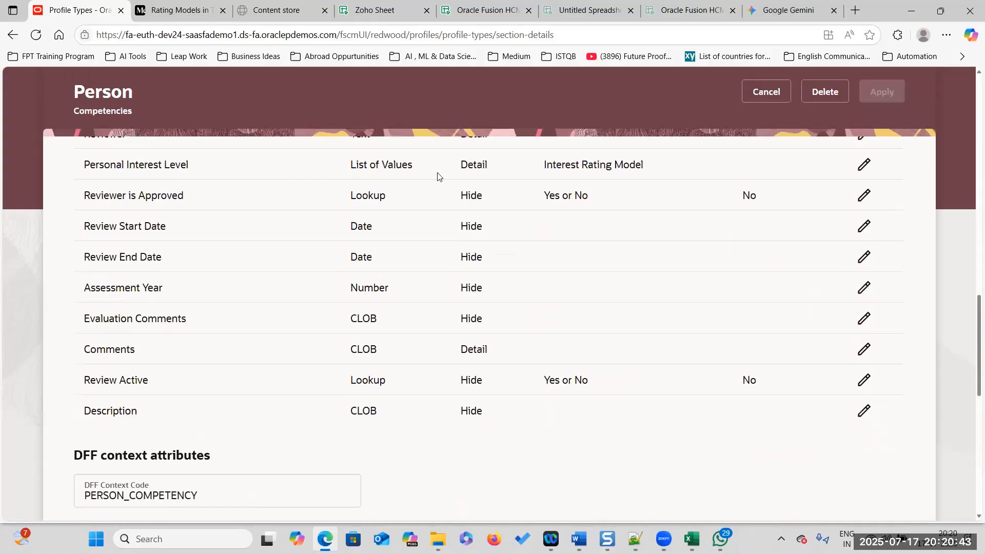
pyautogui.scroll(4, 490, 205)
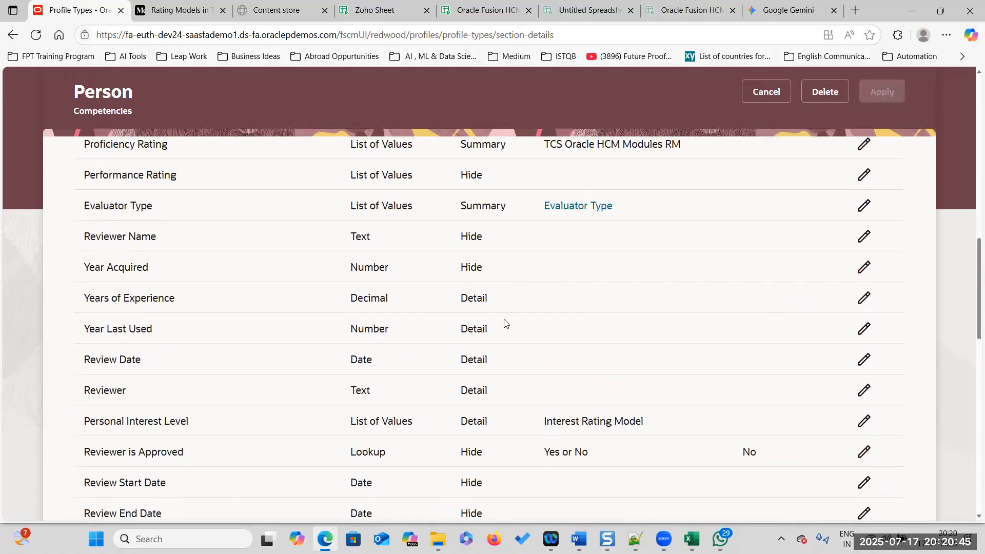
pyautogui.scroll(-5, 507, 315)
pyautogui.scroll(-8, 506, 327)
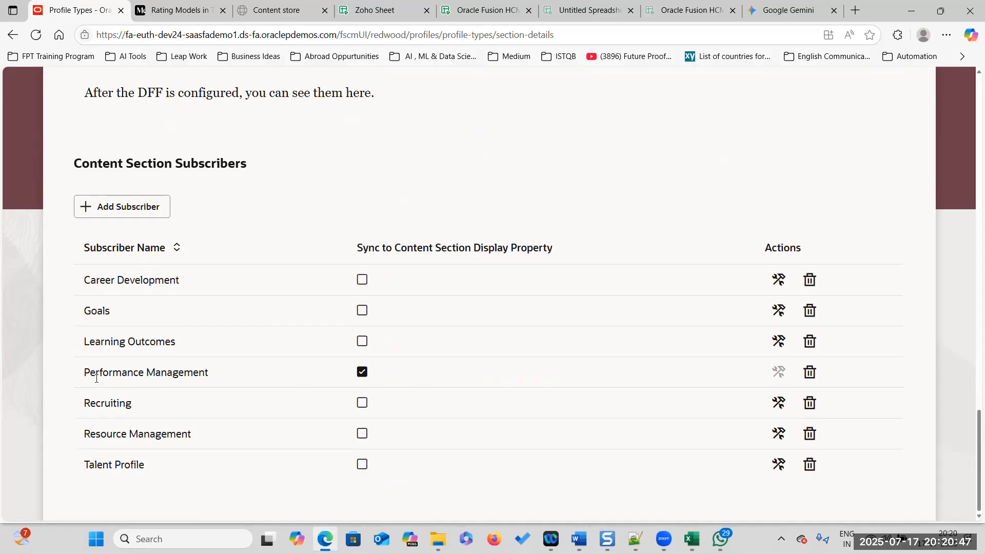
# Step: Go back to the Person profile type and look through its content sections
pyautogui.hotkey('alt', 'Left')
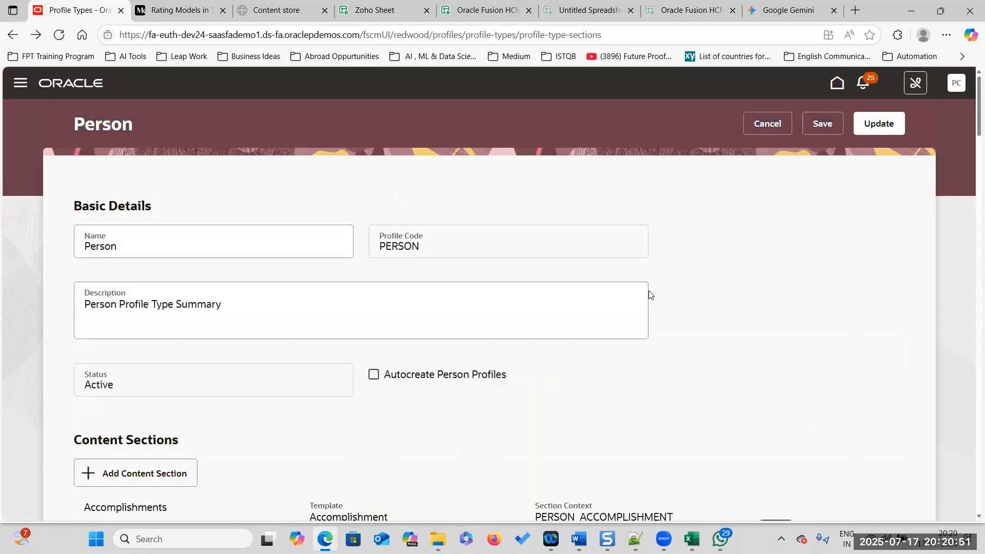
pyautogui.scroll(-7, 649, 294)
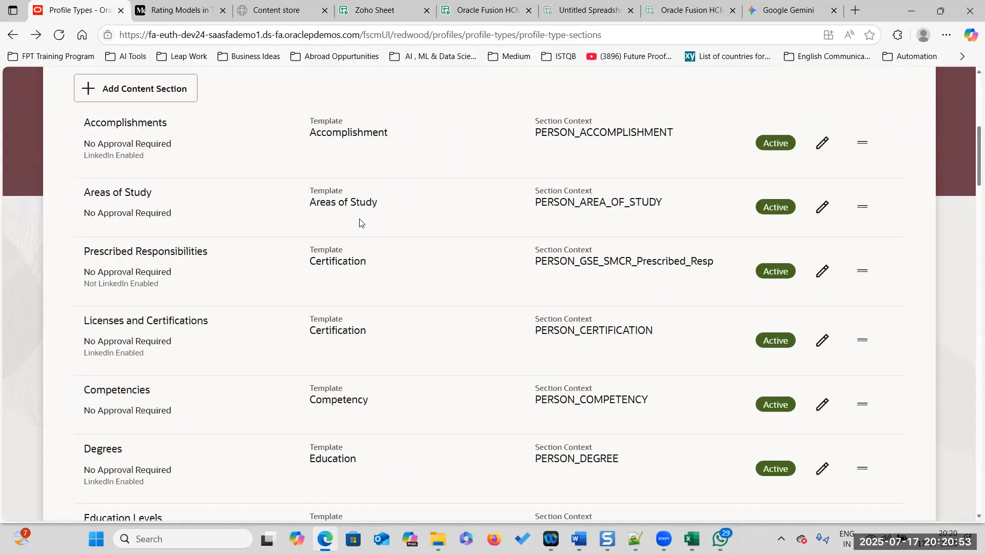